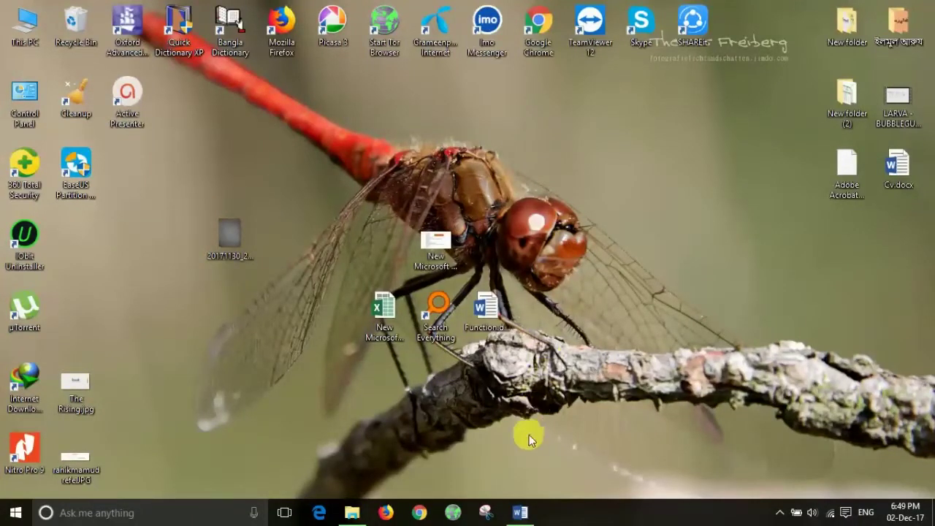
# Step: Look over the Function.docx notes, highlighting the Title and Insert Table bullets, then hide Word
pyautogui.moveTo(520, 513)
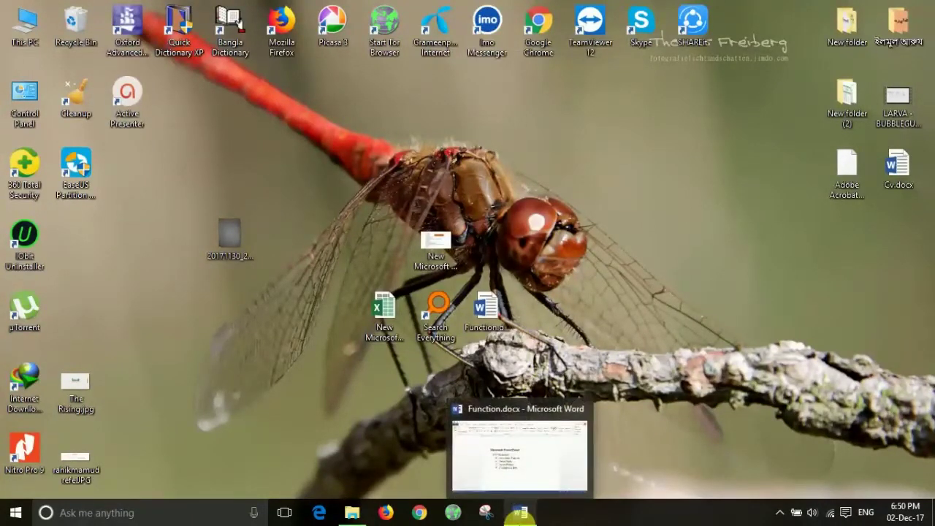
pyautogui.click(520, 514)
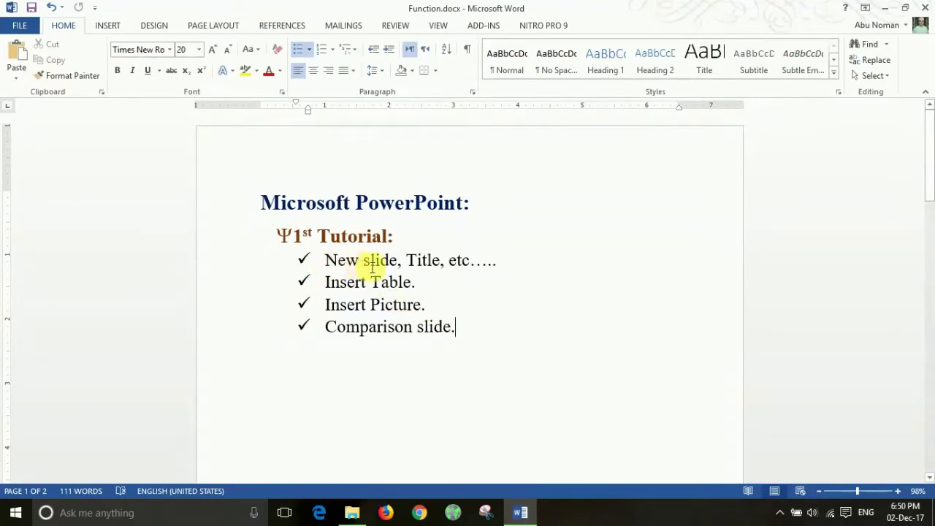
pyautogui.doubleClick(422, 267)
pyautogui.moveTo(417, 281); pyautogui.dragTo(363, 285)
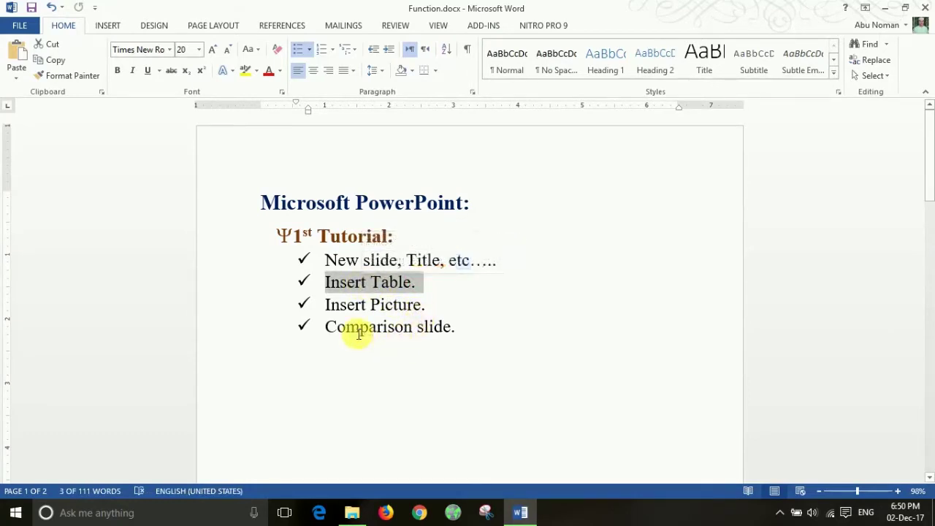
pyautogui.click(493, 339)
pyautogui.click(508, 262)
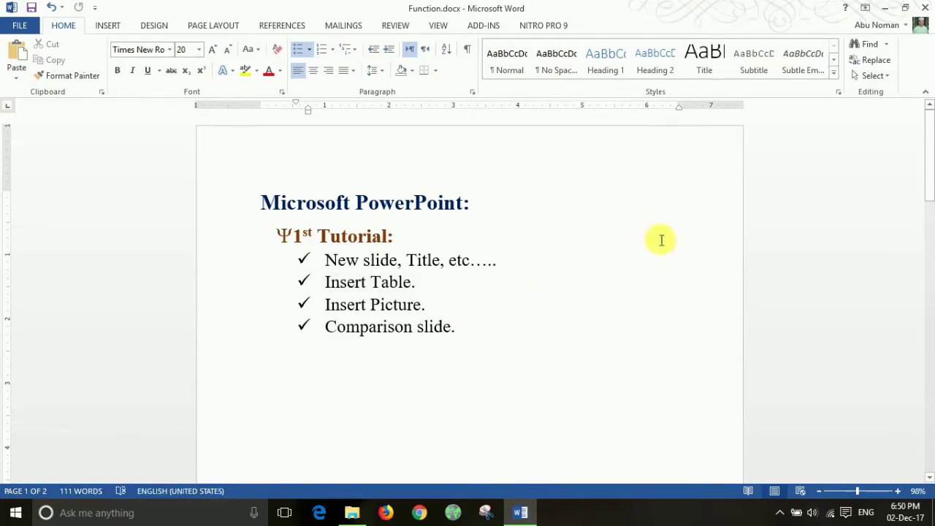
pyautogui.click(885, 8)
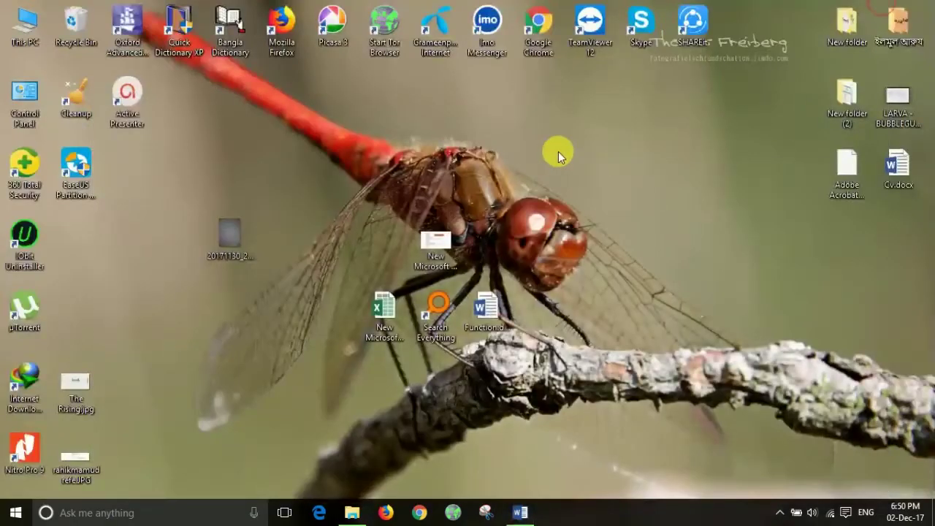
# Step: Open 20171130_212555.jpg, zoom in, and pan to item 3's slide table
pyautogui.doubleClick(234, 233)
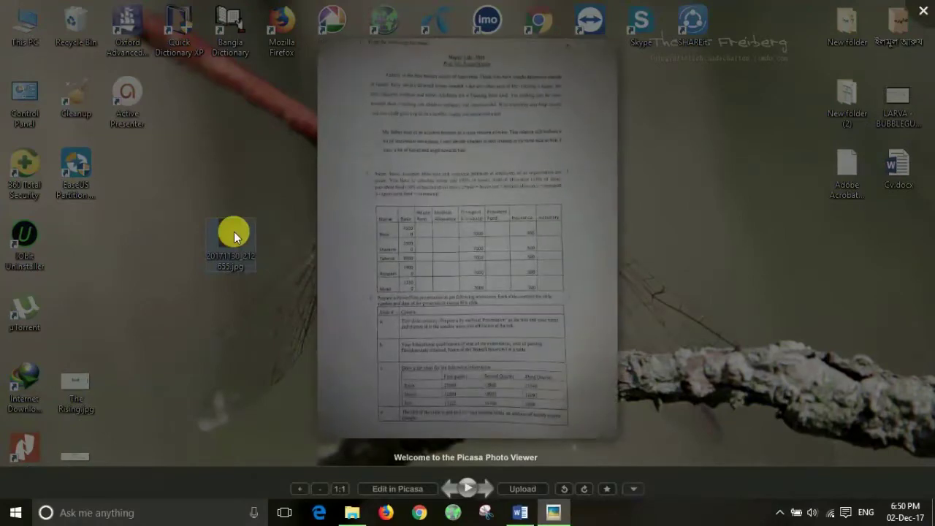
pyautogui.scroll(5, 474, 288)
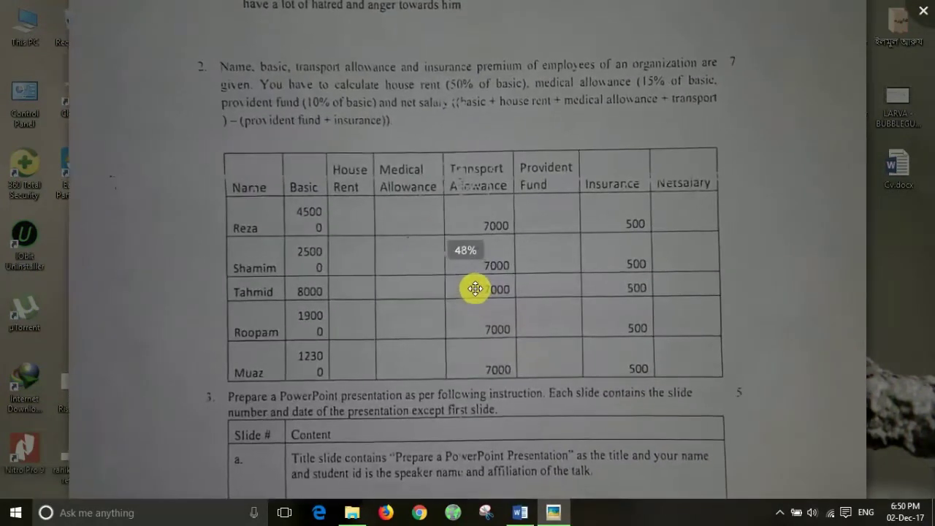
pyautogui.moveTo(528, 371); pyautogui.dragTo(534, 98)
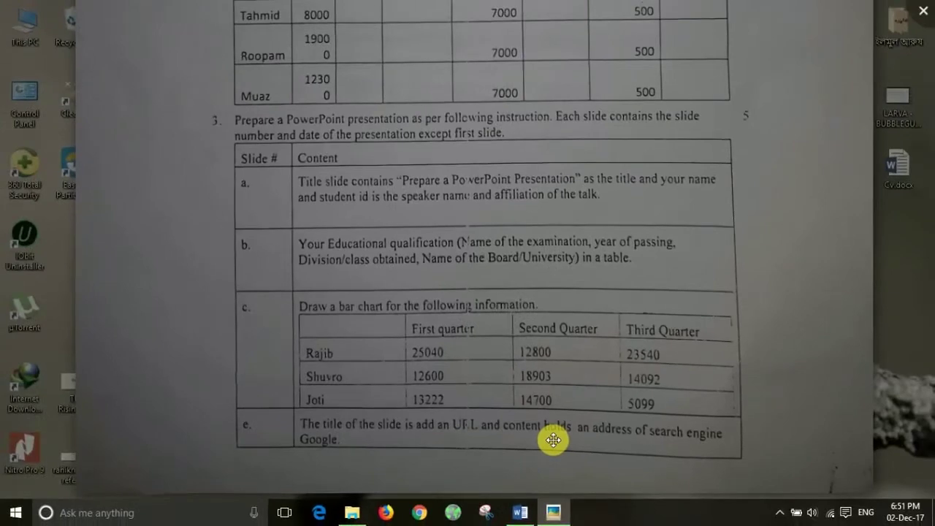
# Step: Pan through the salary table and item 3's bar-chart data, then return to Function.docx
pyautogui.scroll(3, 467, 194)
pyautogui.moveTo(480, 104); pyautogui.dragTo(443, 226)
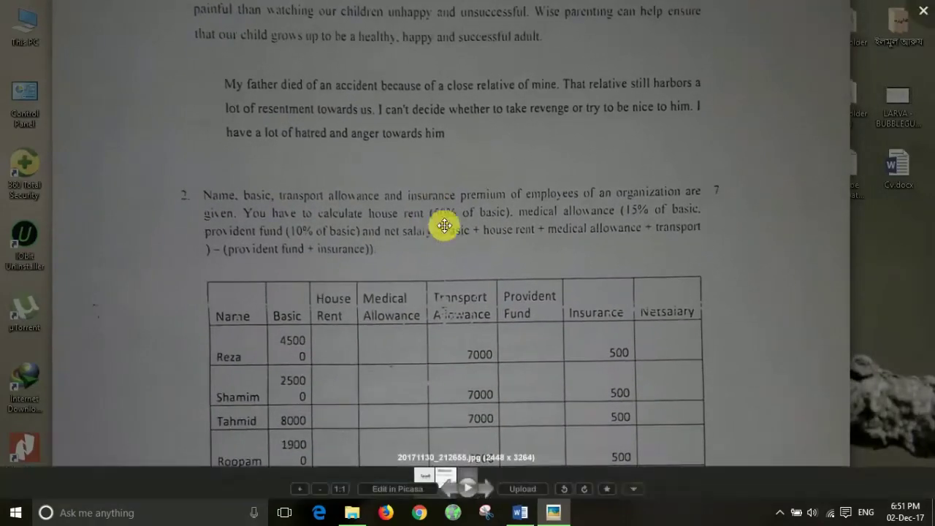
pyautogui.moveTo(459, 330); pyautogui.dragTo(459, 115)
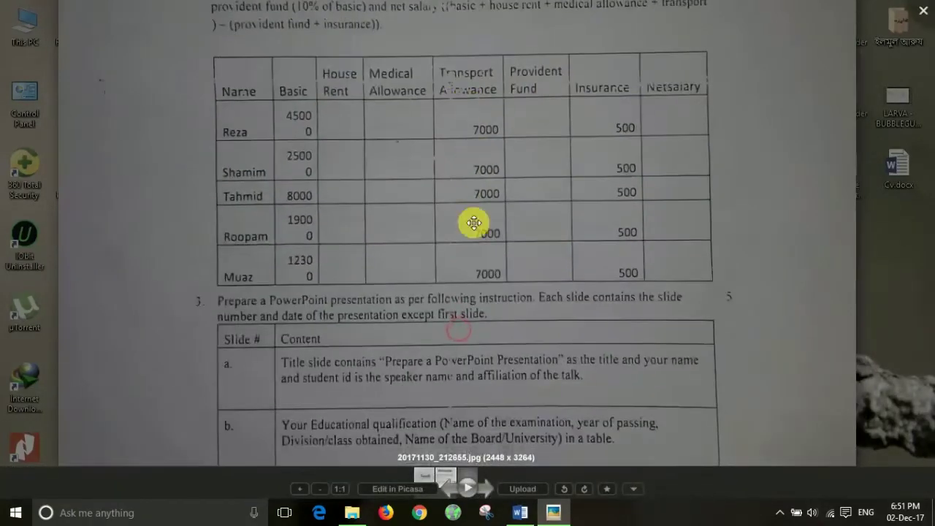
pyautogui.moveTo(470, 277); pyautogui.dragTo(487, 186)
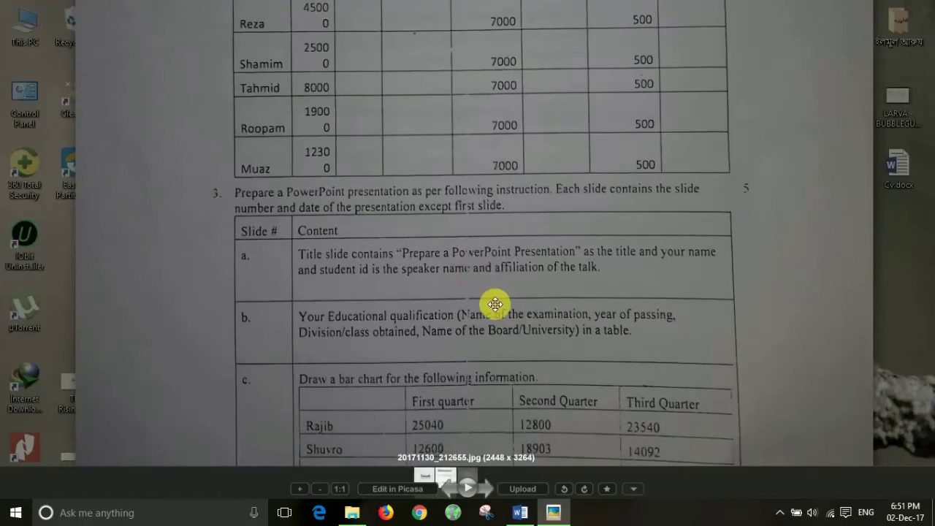
pyautogui.moveTo(494, 304); pyautogui.dragTo(495, 244)
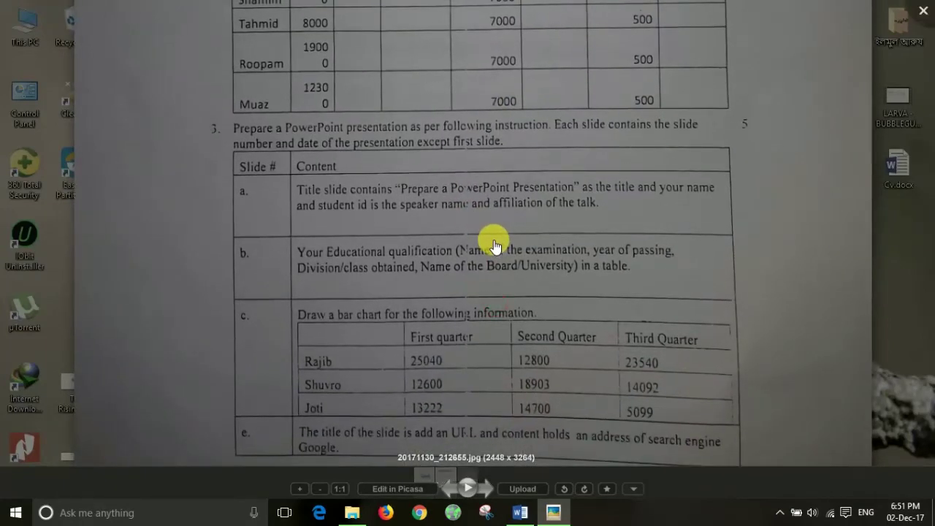
pyautogui.click(520, 512)
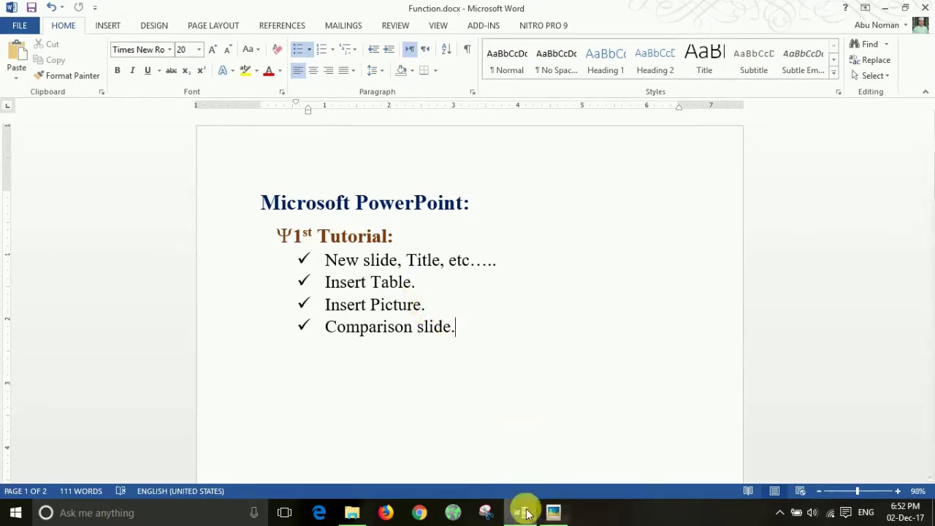
# Step: Close the assignment photo, minimize Word, and open This PC
pyautogui.click(553, 515)
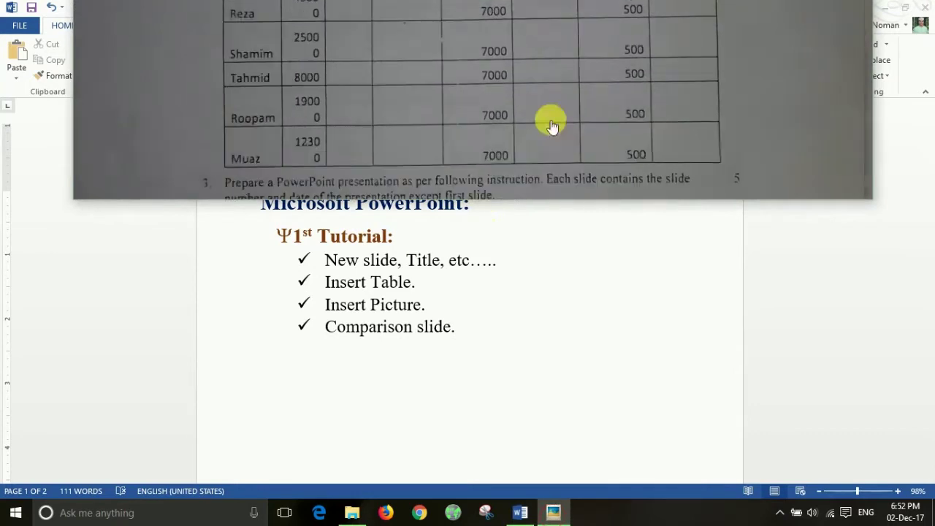
pyautogui.click(688, 317)
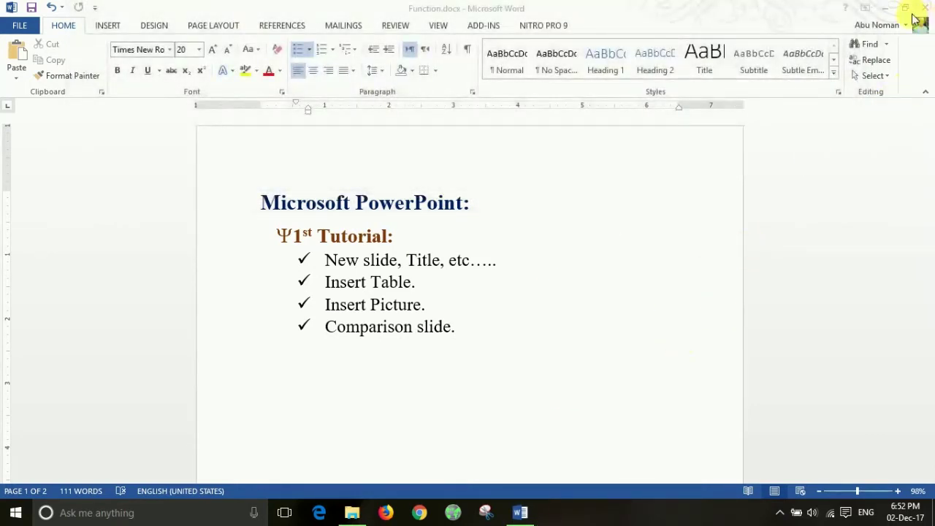
pyautogui.click(887, 9)
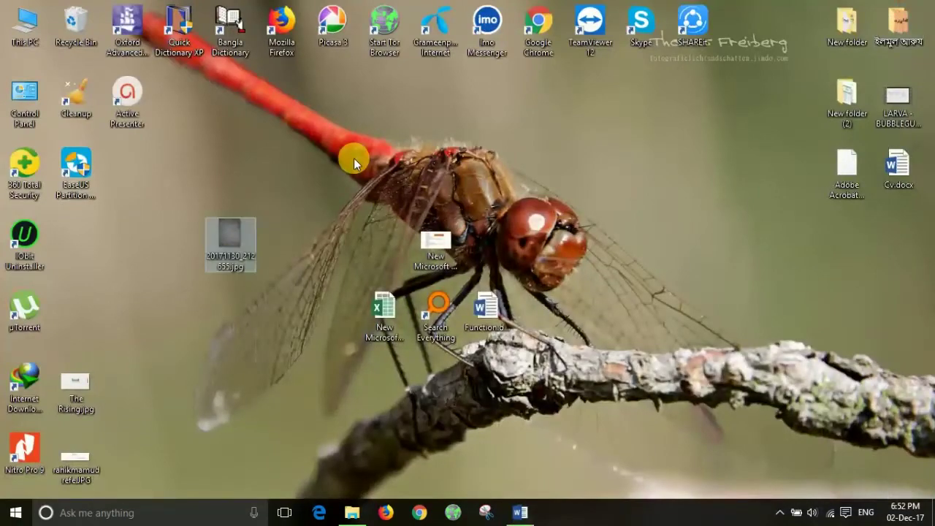
pyautogui.doubleClick(25, 22)
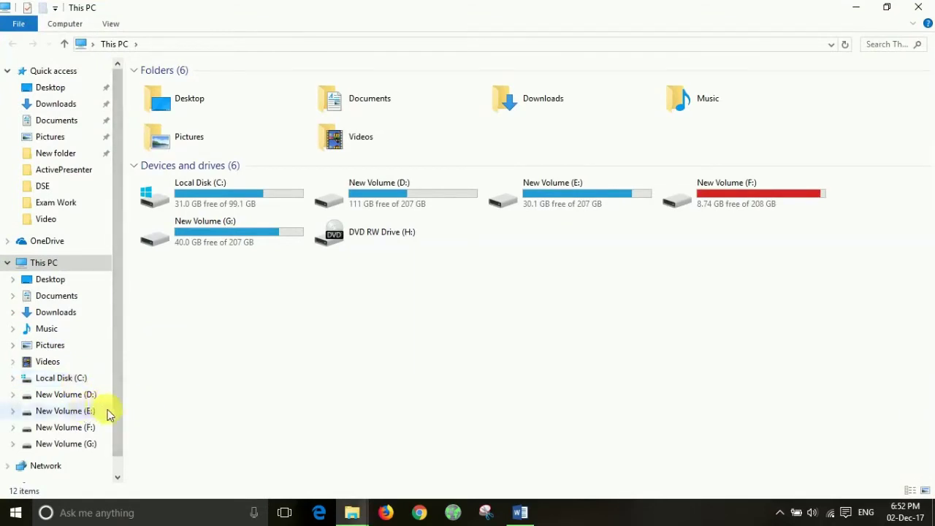
# Step: Create a default-named PowerPoint presentation in D:\Exam Work and open it
pyautogui.click(73, 394)
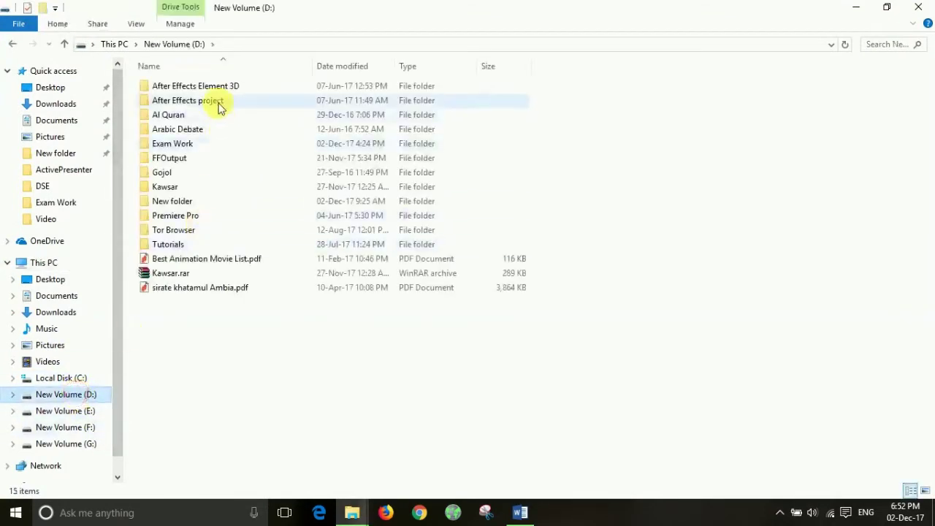
pyautogui.doubleClick(180, 146)
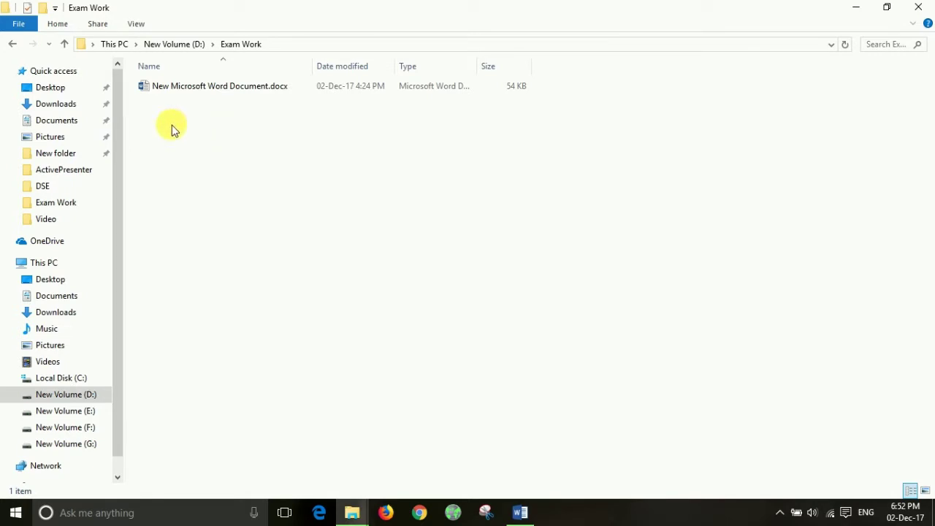
pyautogui.rightClick(171, 125)
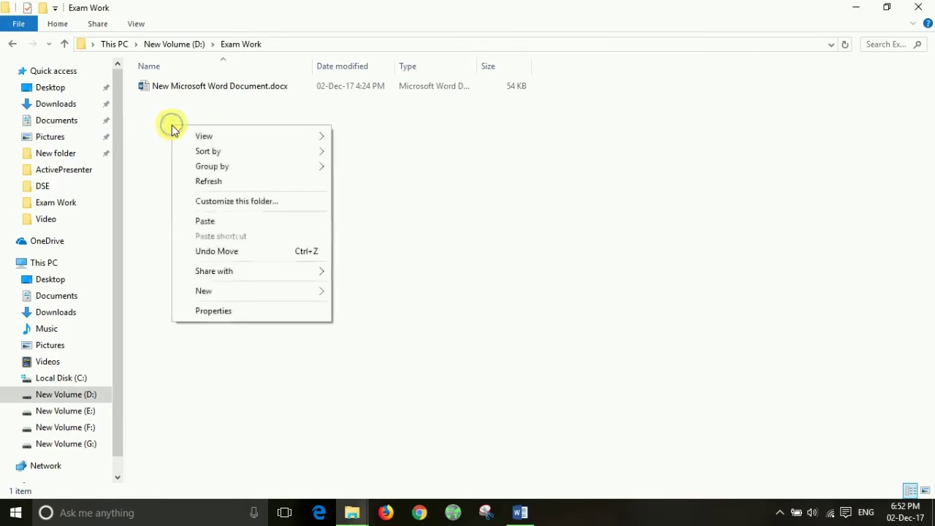
pyautogui.moveTo(225, 322)
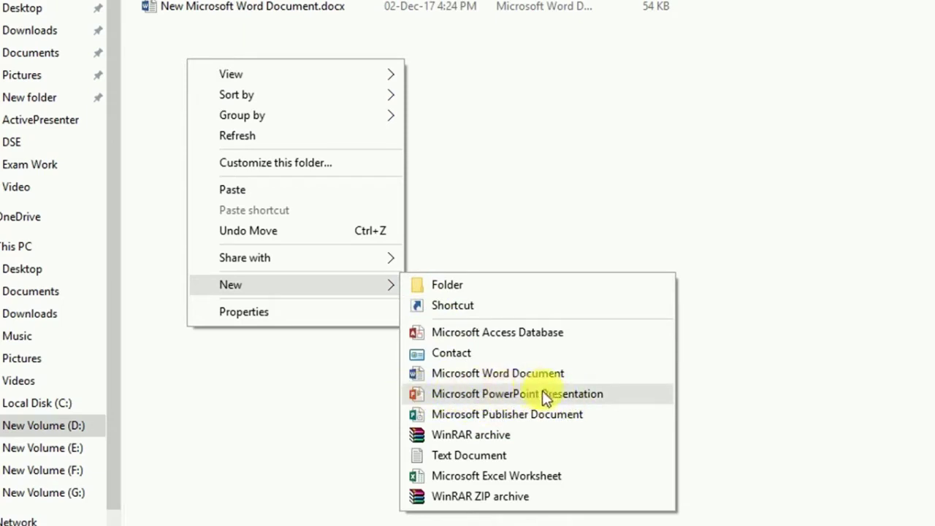
pyautogui.click(541, 394)
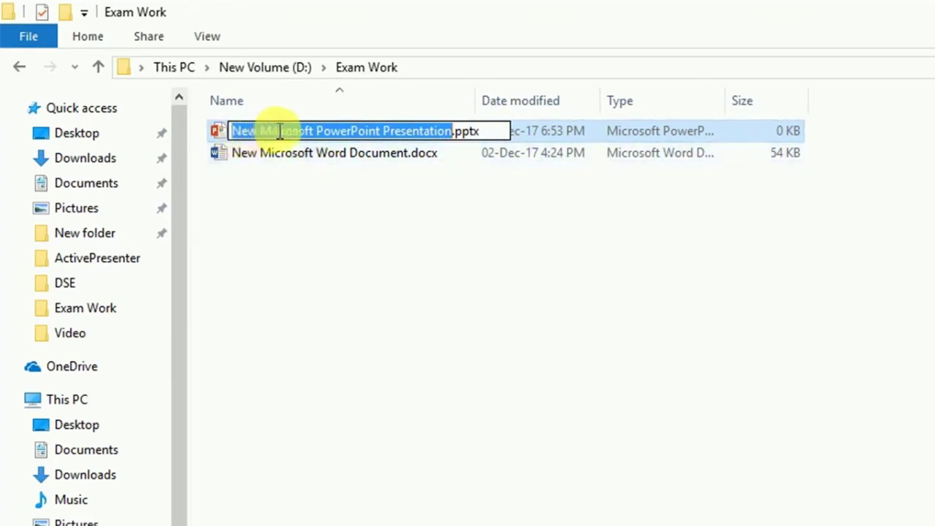
pyautogui.click(423, 223)
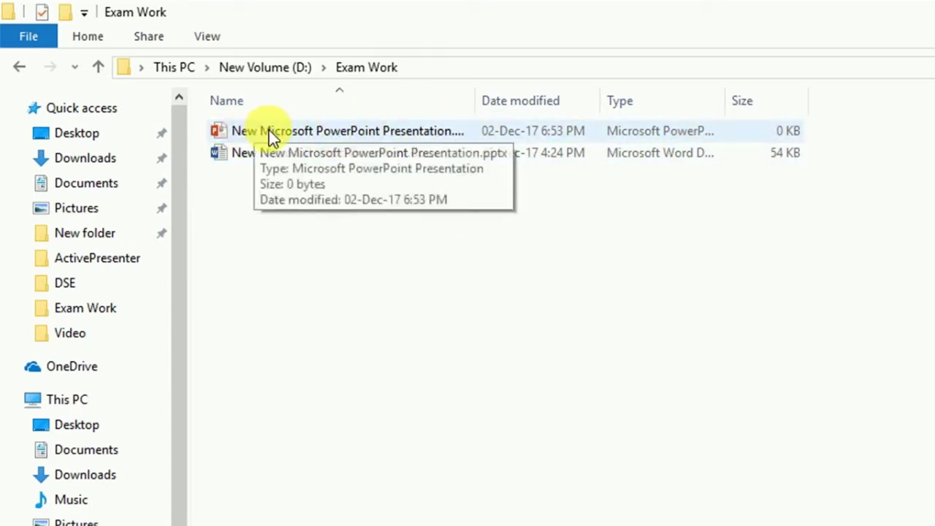
pyautogui.doubleClick(307, 132)
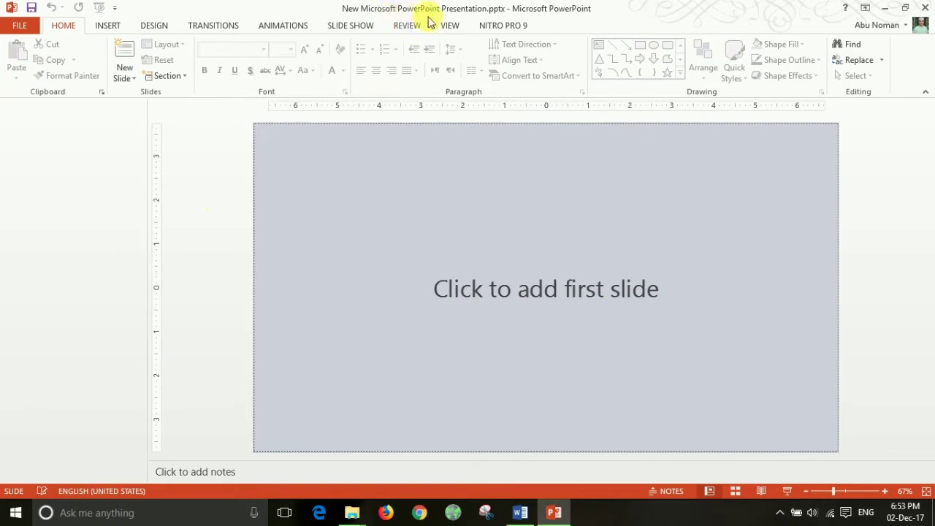
# Step: Leave the presentation with a single Title Slide layout slide, then show the desktop
pyautogui.click(227, 242)
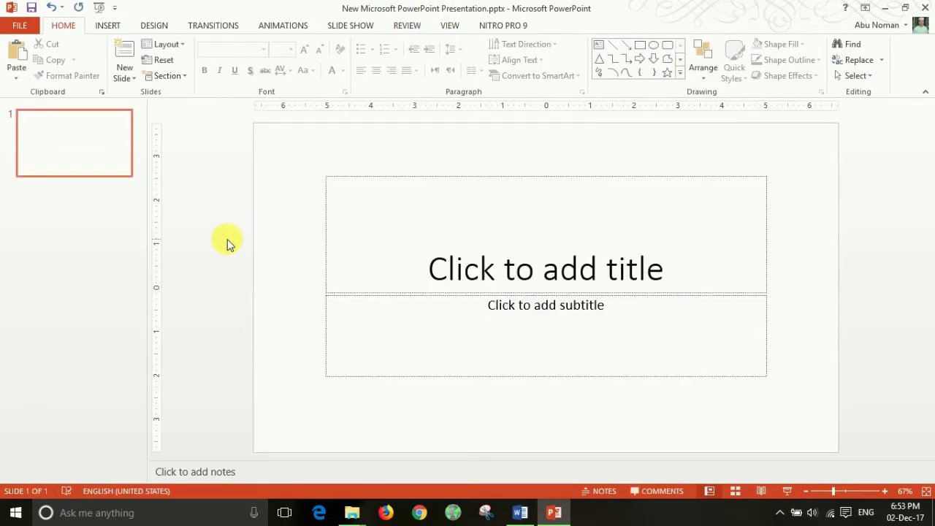
pyautogui.click(92, 148)
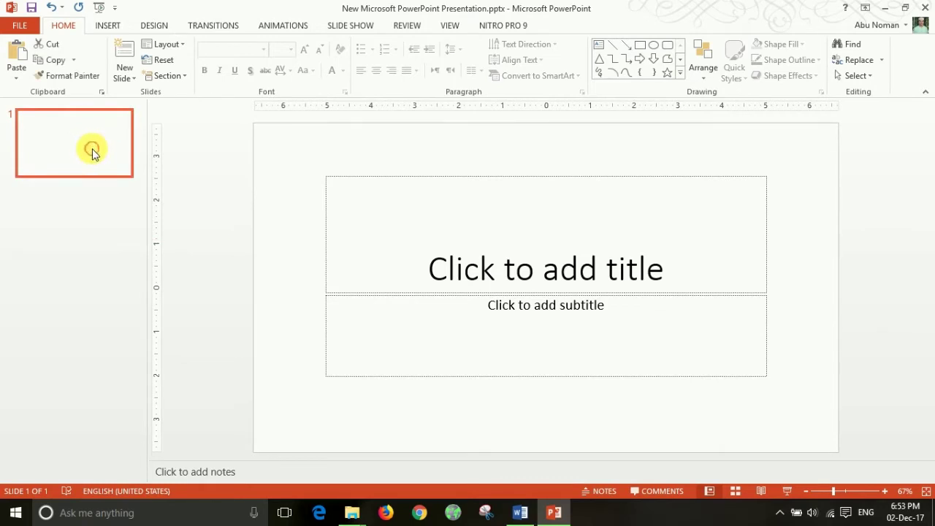
pyautogui.press('Delete')
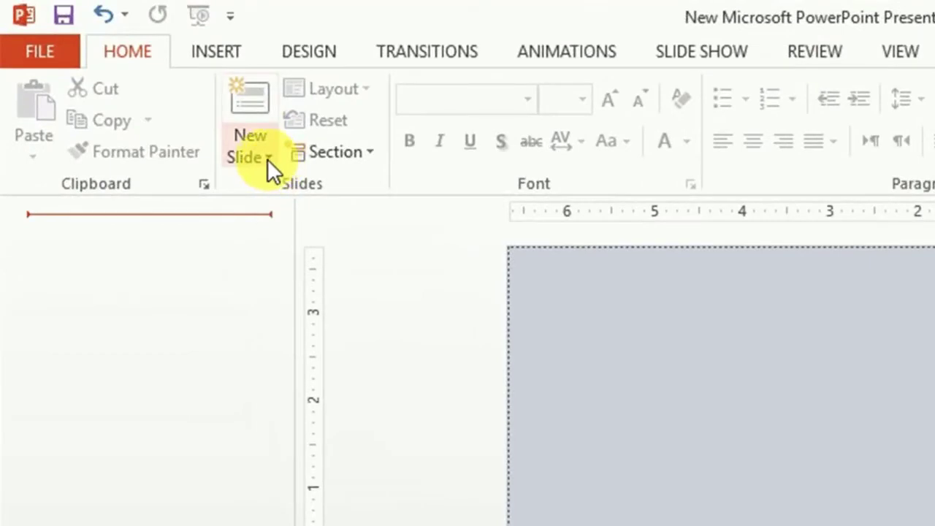
pyautogui.click(266, 158)
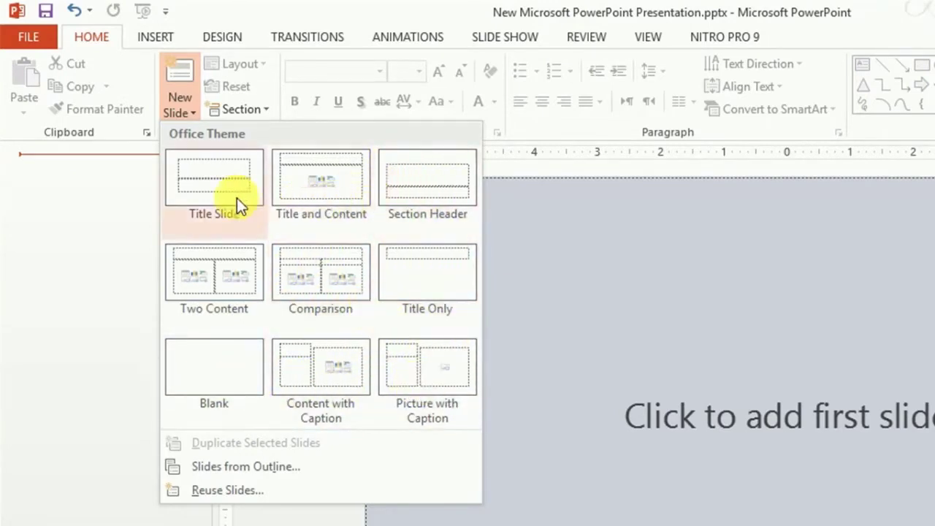
pyautogui.click(221, 185)
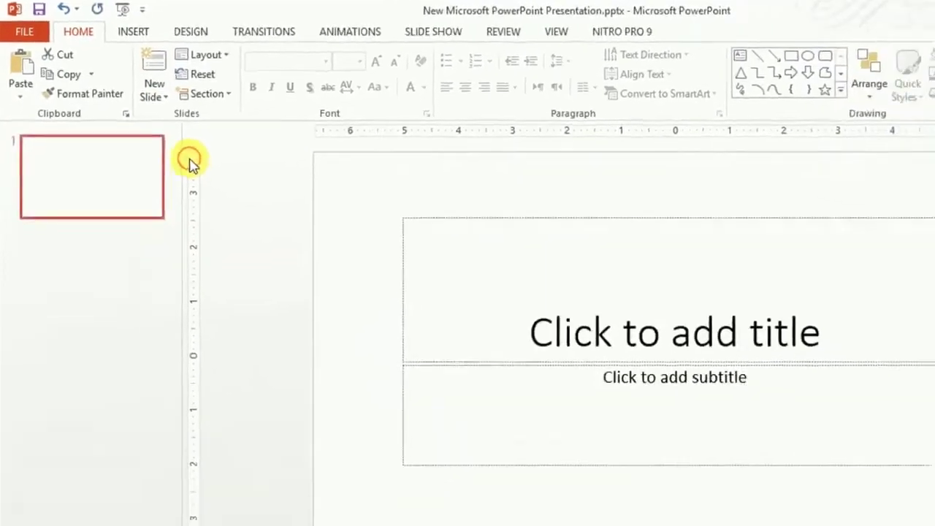
pyautogui.press('super+d')
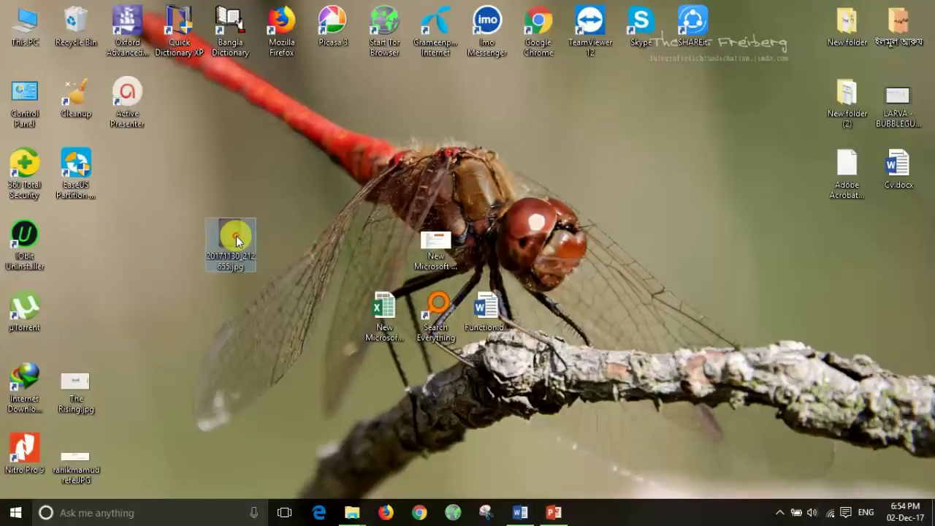
# Step: Reopen the zoomed assignment photo to read the slide instructions, then return to PowerPoint
pyautogui.doubleClick(236, 235)
pyautogui.scroll(5, 523, 252)
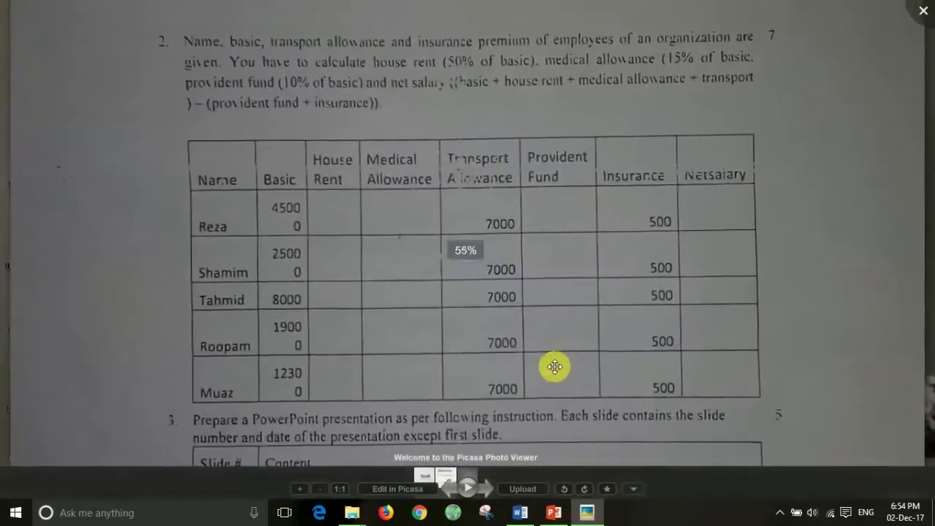
pyautogui.moveTo(553, 370); pyautogui.dragTo(563, 83)
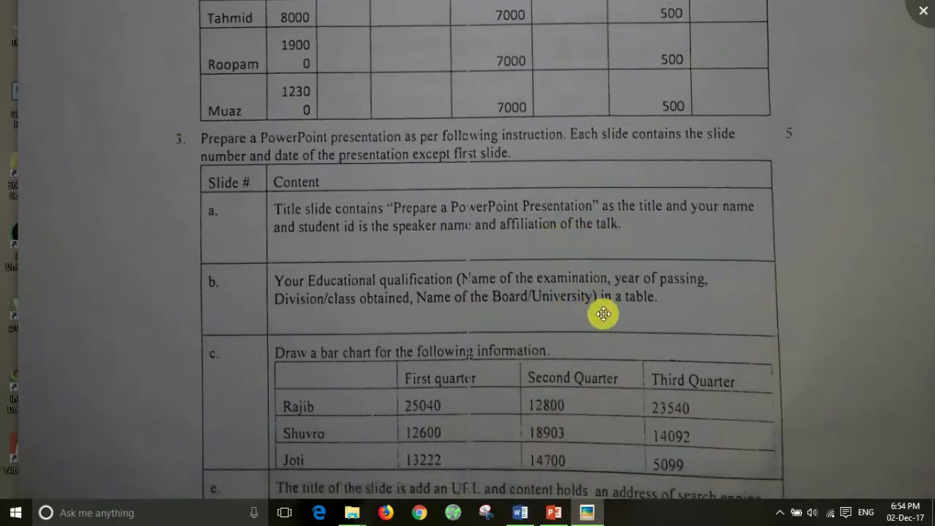
pyautogui.scroll(-2, 609, 292)
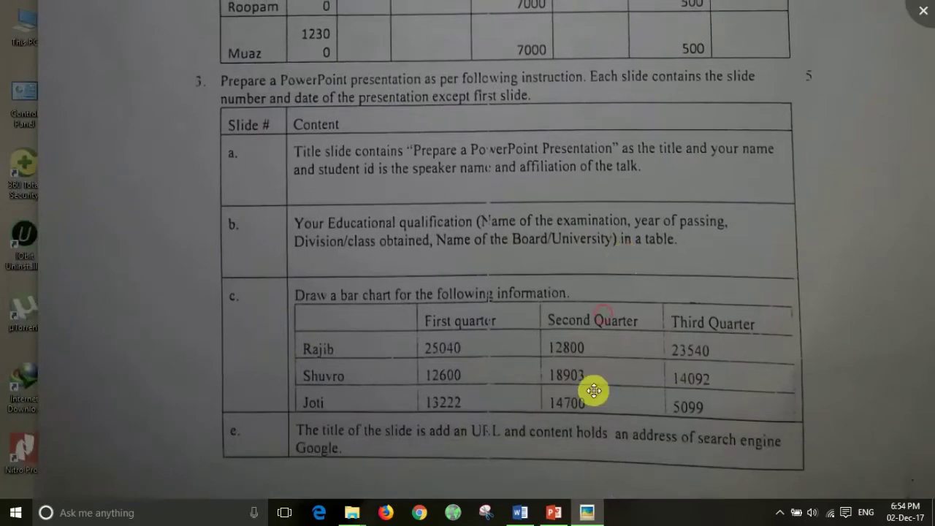
pyautogui.click(555, 513)
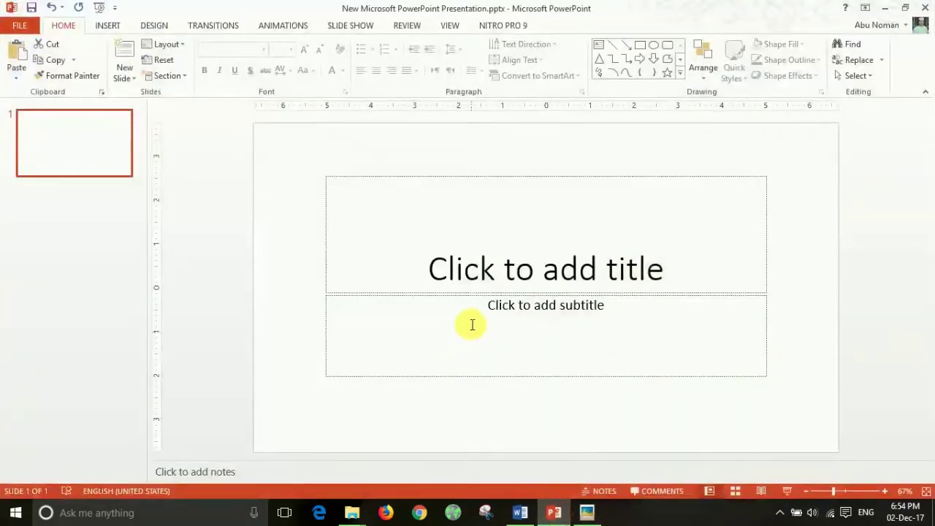
# Step: Check the photo's slide instructions and bar-chart table once more
pyautogui.click(557, 260)
pyautogui.hotkey('alt', 'Tab')
pyautogui.moveTo(518, 340); pyautogui.dragTo(518, 137)
pyautogui.moveTo(486, 334); pyautogui.dragTo(478, 280)
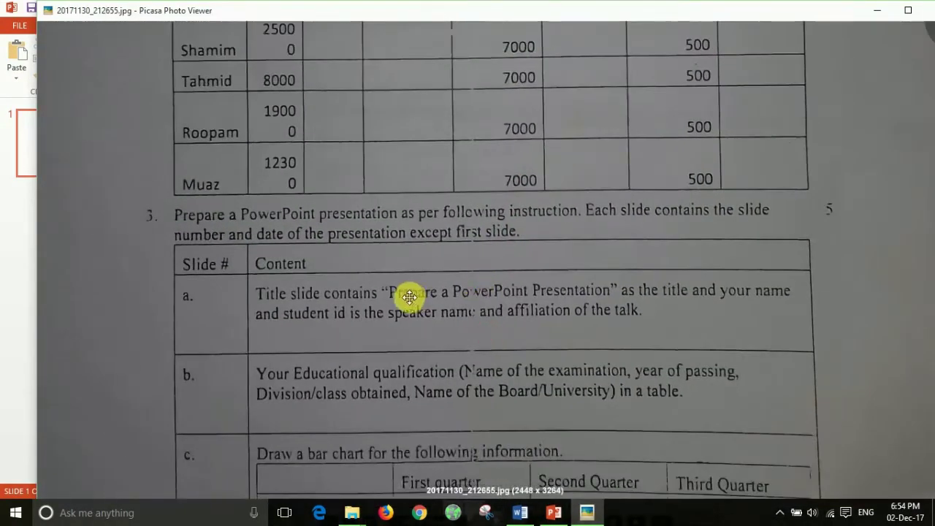
pyautogui.hotkey('alt', 'Tab')
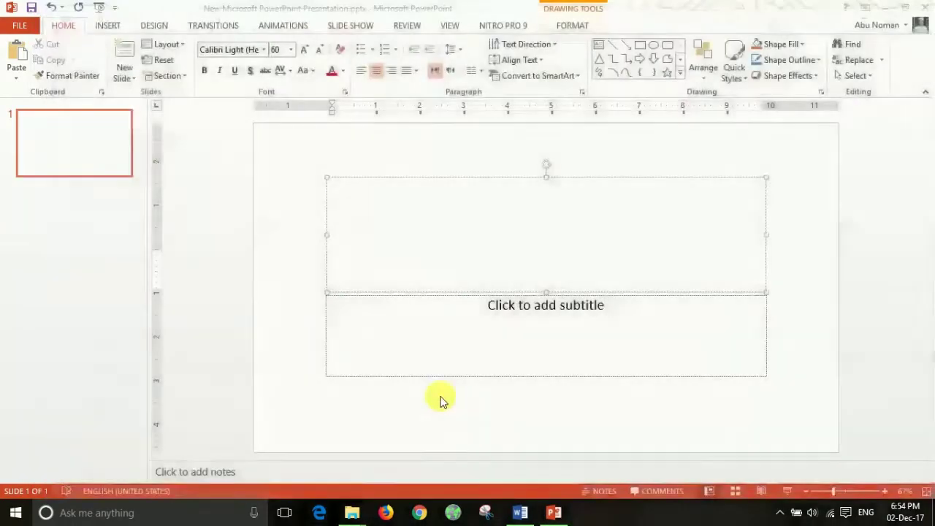
# Step: Type 'Prepare a PowerPoint Presentation' into the title placeholder
pyautogui.click(455, 229)
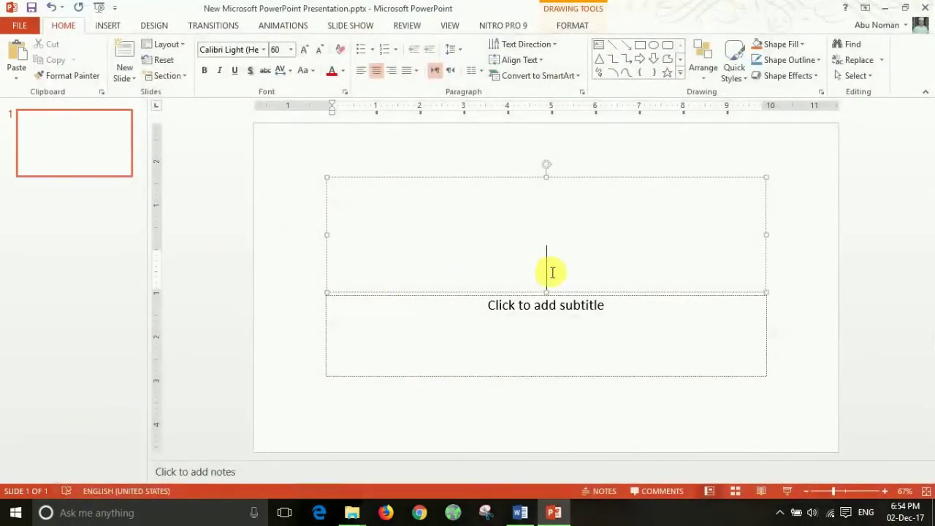
pyautogui.click(281, 280)
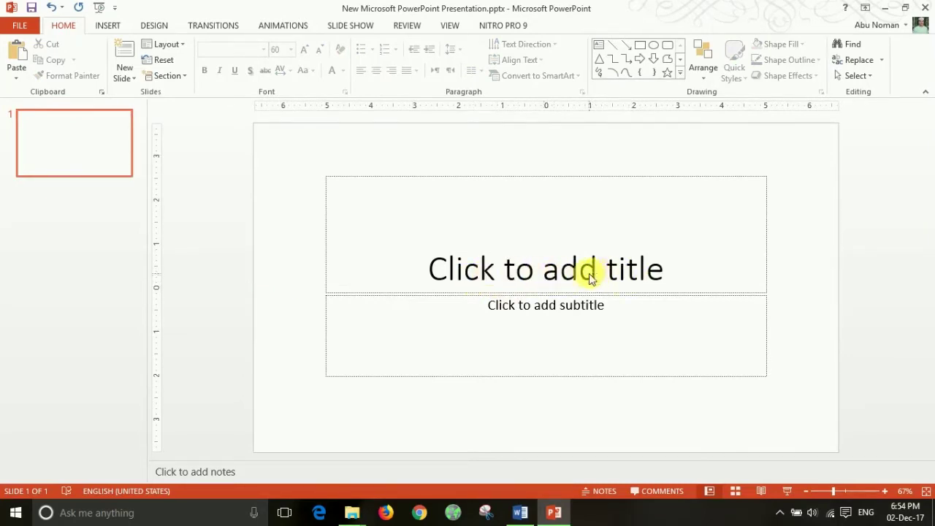
pyautogui.click(553, 275)
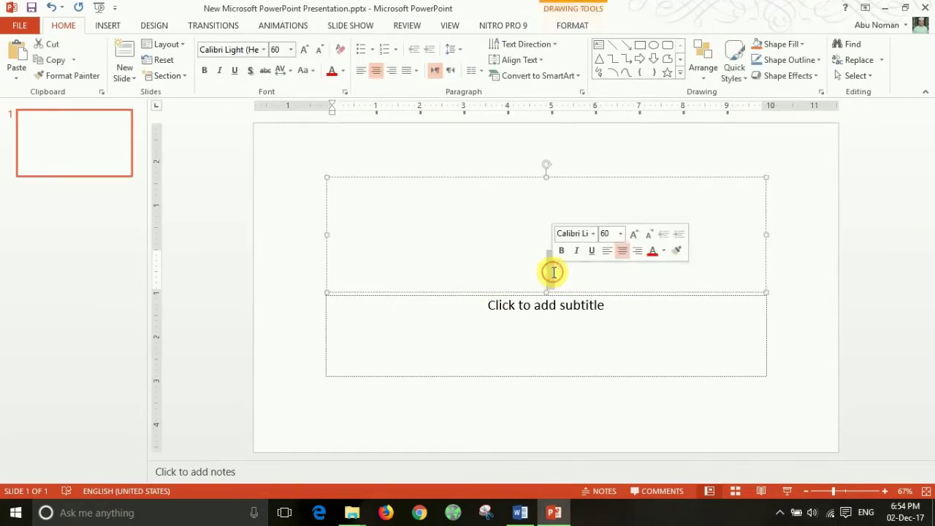
pyautogui.click(534, 265)
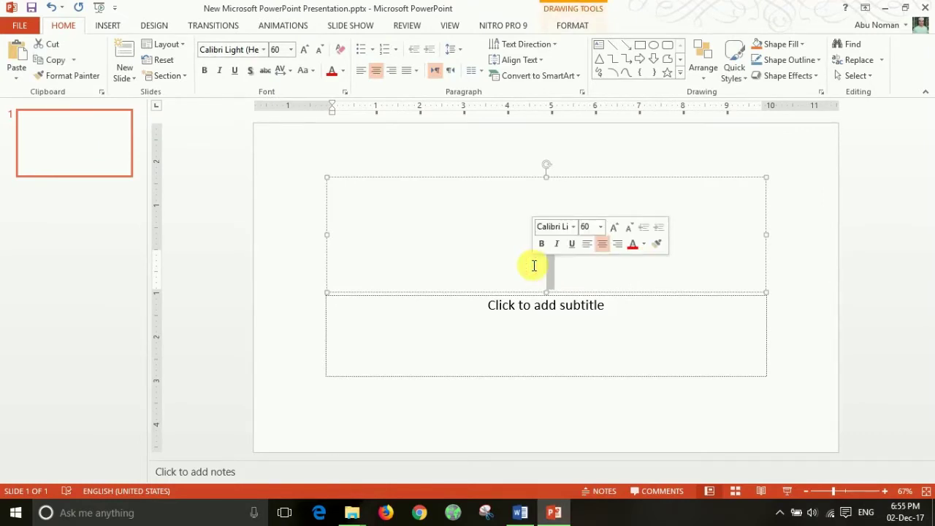
pyautogui.write('p')
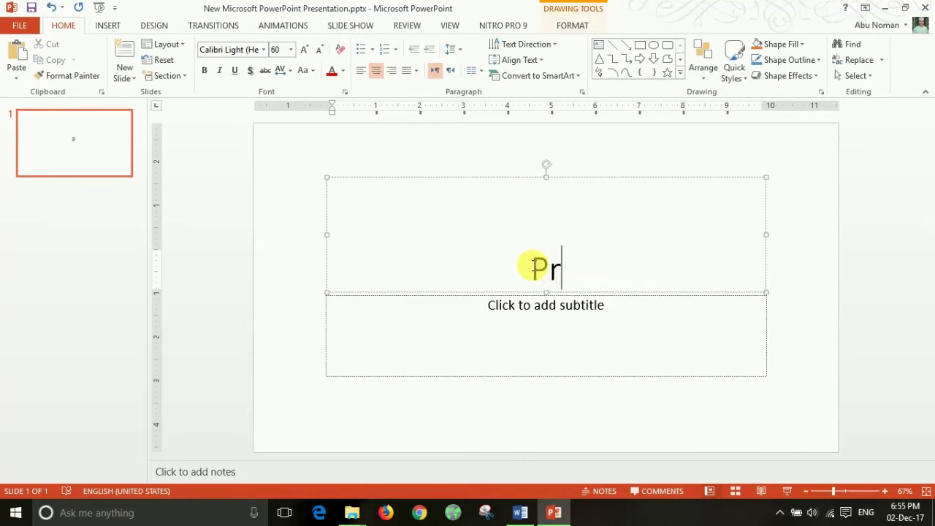
pyautogui.write('repare ')
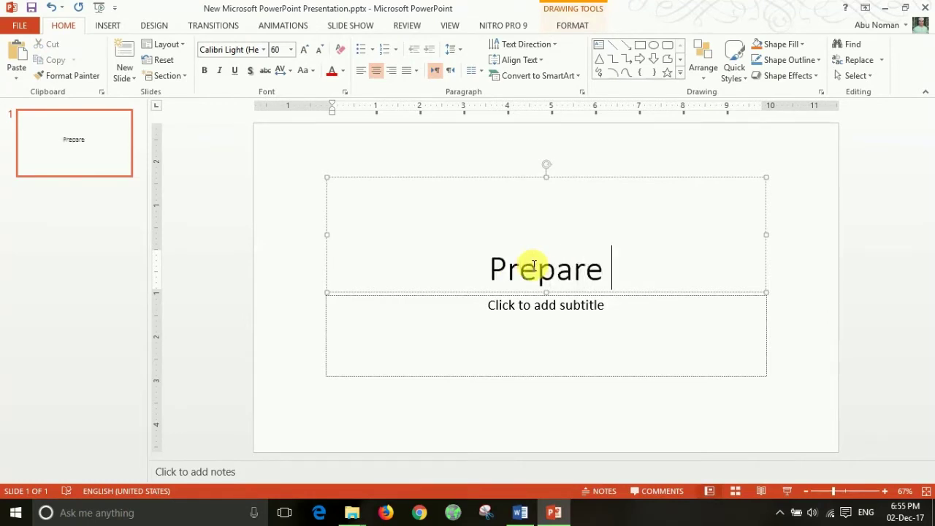
pyautogui.write('a Por')
pyautogui.press('BackSpace')
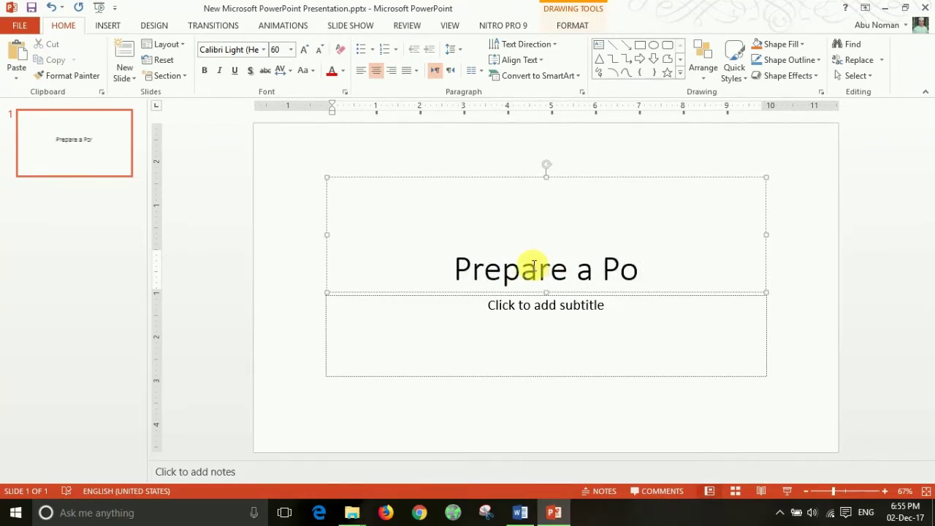
pyautogui.write('werpo')
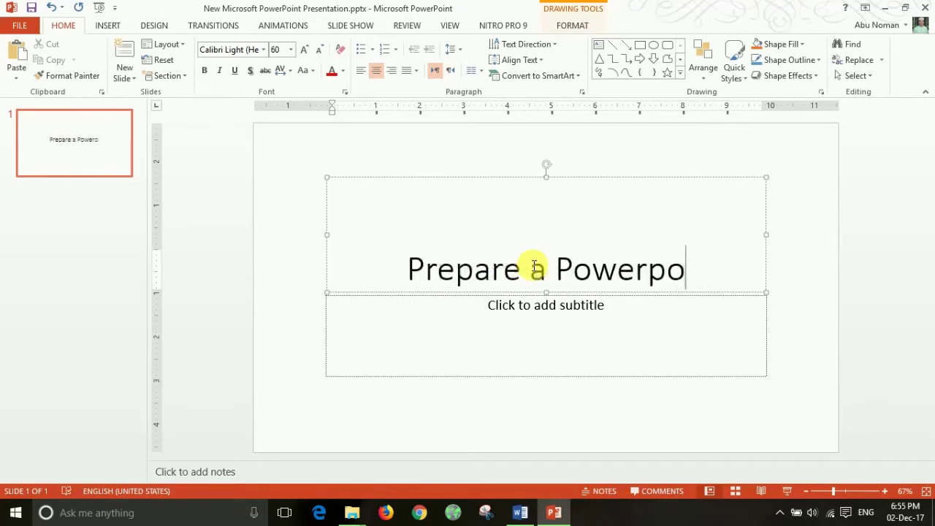
pyautogui.write('int pre')
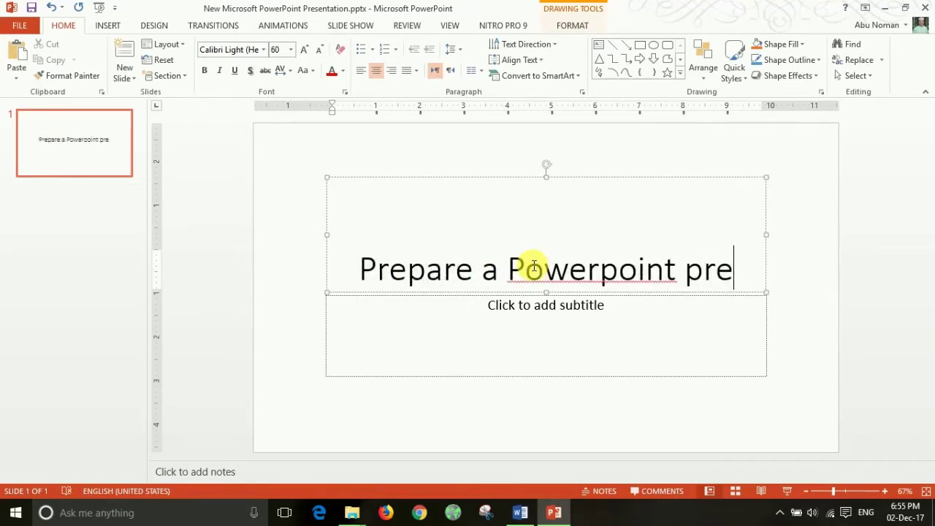
pyautogui.press('BackSpace')
pyautogui.press('BackSpace')
pyautogui.press('BackSpace')
pyautogui.press('BackSpace')
pyautogui.press('BackSpace')
pyautogui.press('BackSpace')
pyautogui.press('BackSpace')
pyautogui.press('BackSpace')
pyautogui.press('BackSpace')
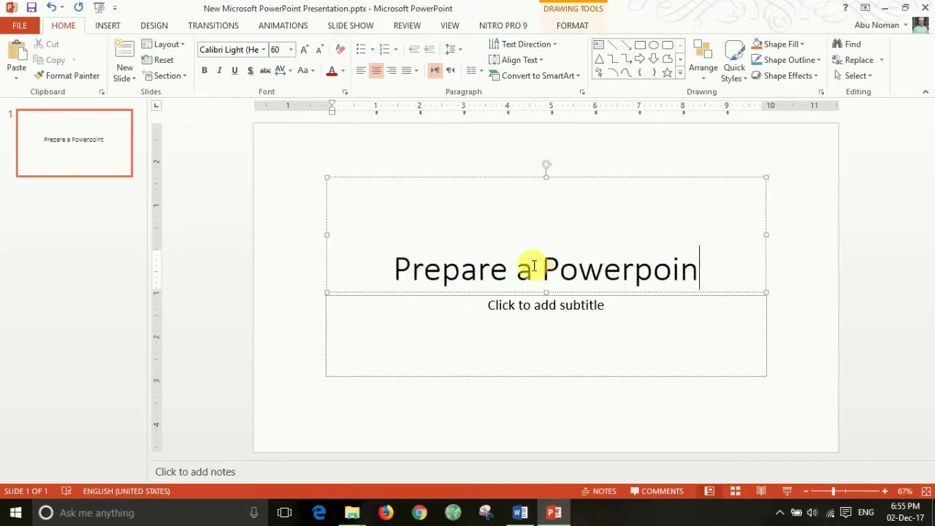
pyautogui.write('P')
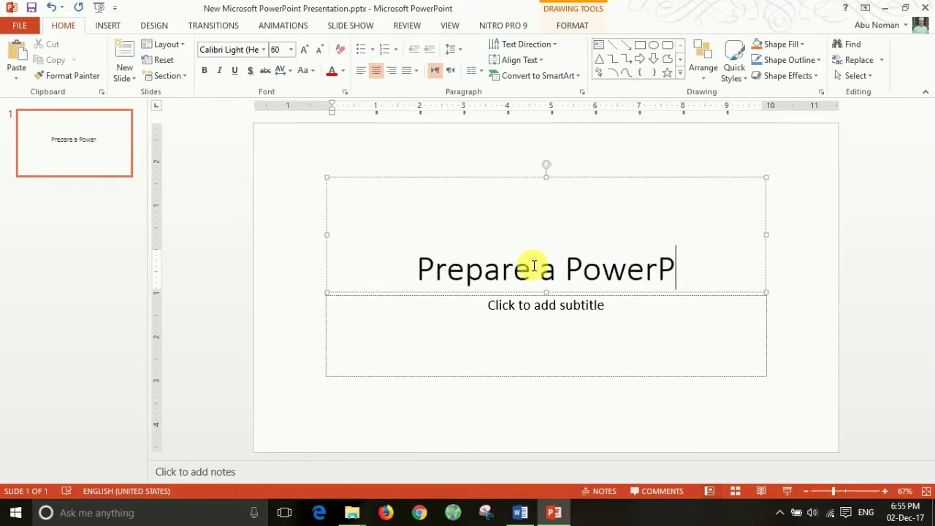
pyautogui.write('oint P')
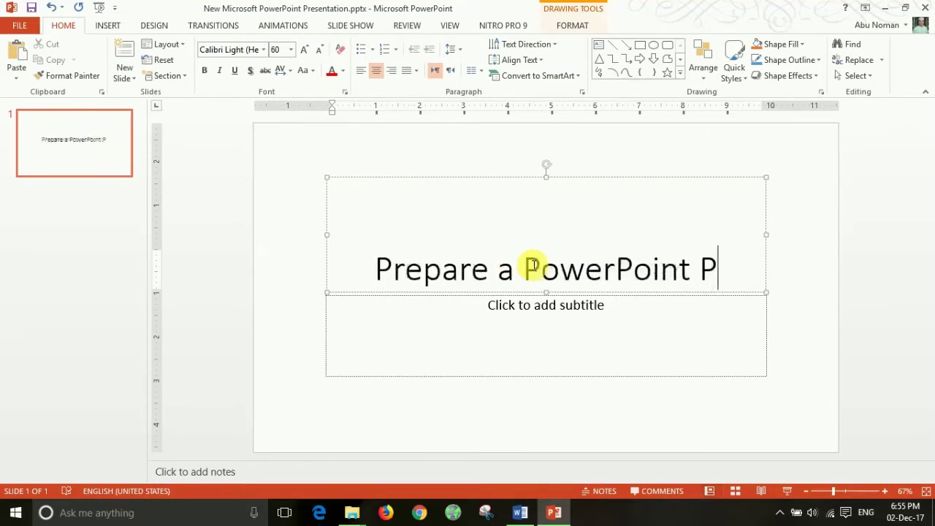
pyautogui.write('resentation')
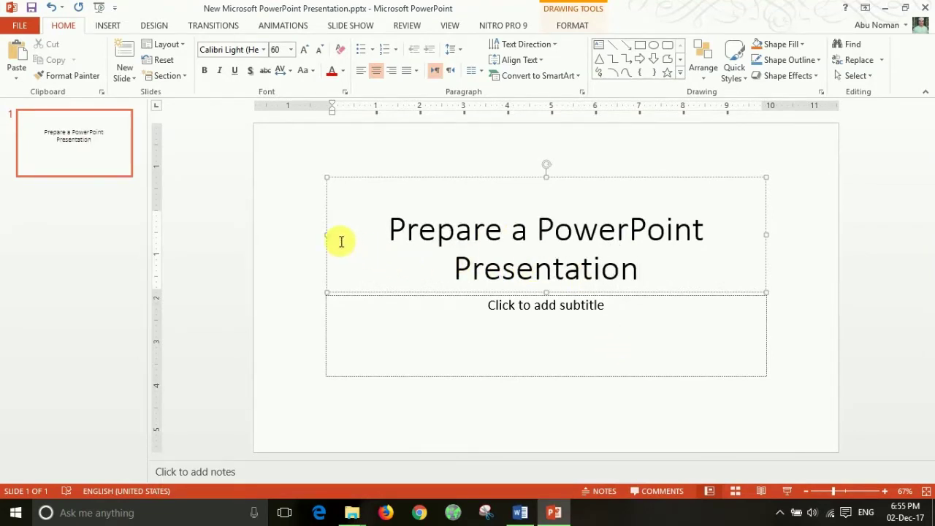
# Step: Nudge the title box upward and the subtitle box slightly down
pyautogui.click(398, 176)
pyautogui.moveTo(398, 176); pyautogui.dragTo(397, 165)
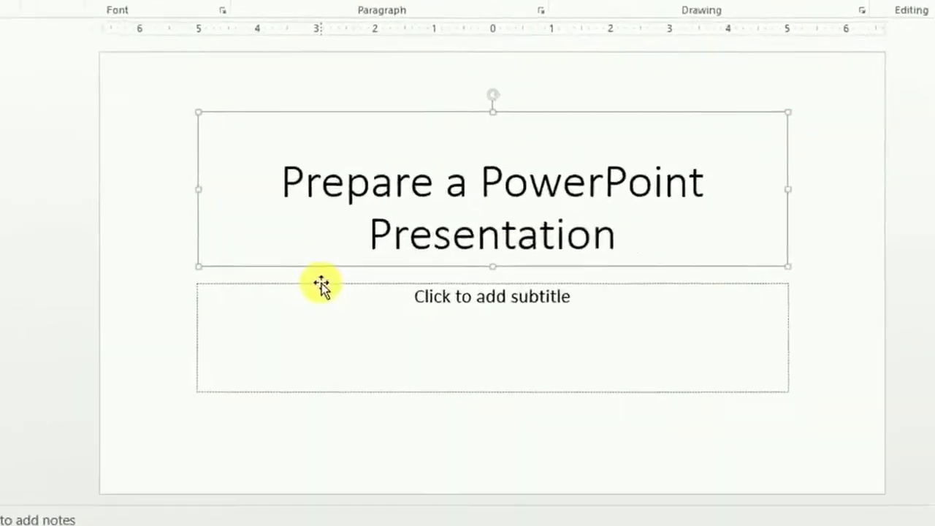
pyautogui.click(322, 286)
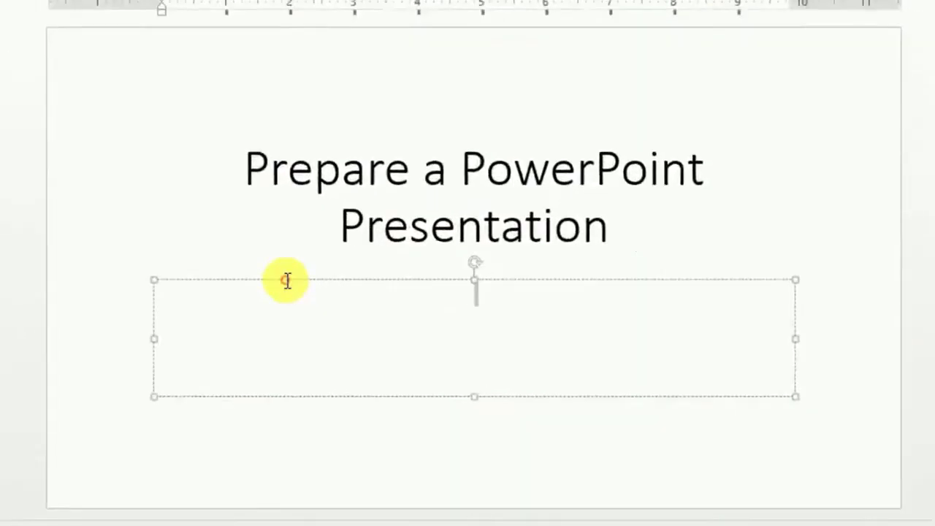
pyautogui.click(342, 285)
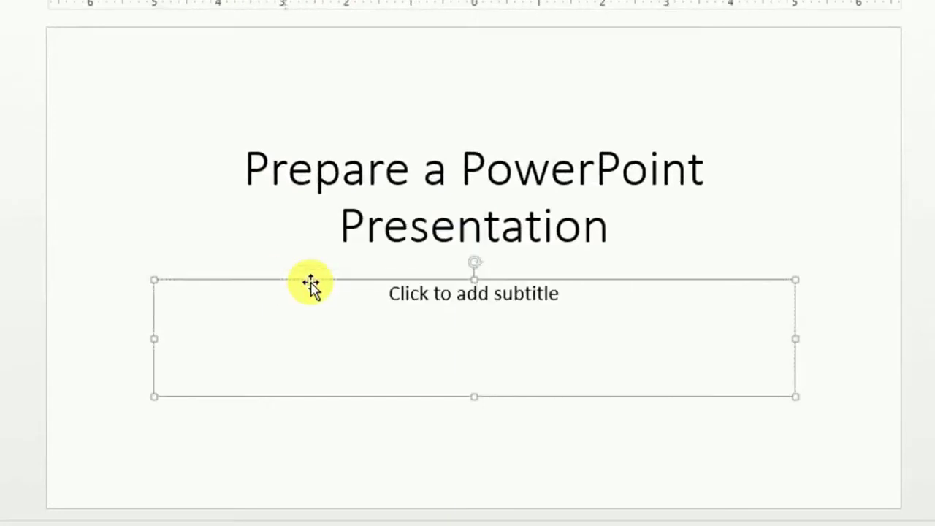
pyautogui.moveTo(311, 284); pyautogui.dragTo(310, 314)
# Step: Resize the title box so the title fits on one line
pyautogui.click(458, 209)
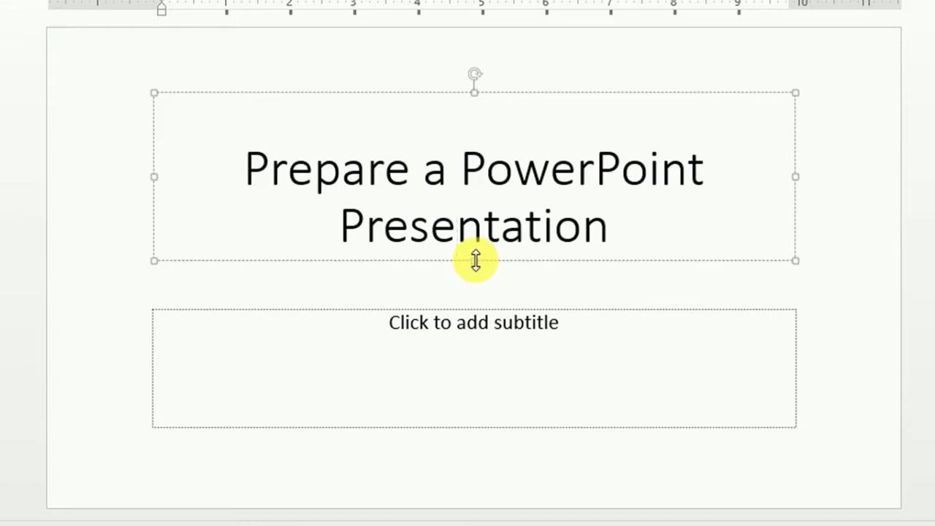
pyautogui.moveTo(476, 261); pyautogui.dragTo(475, 260)
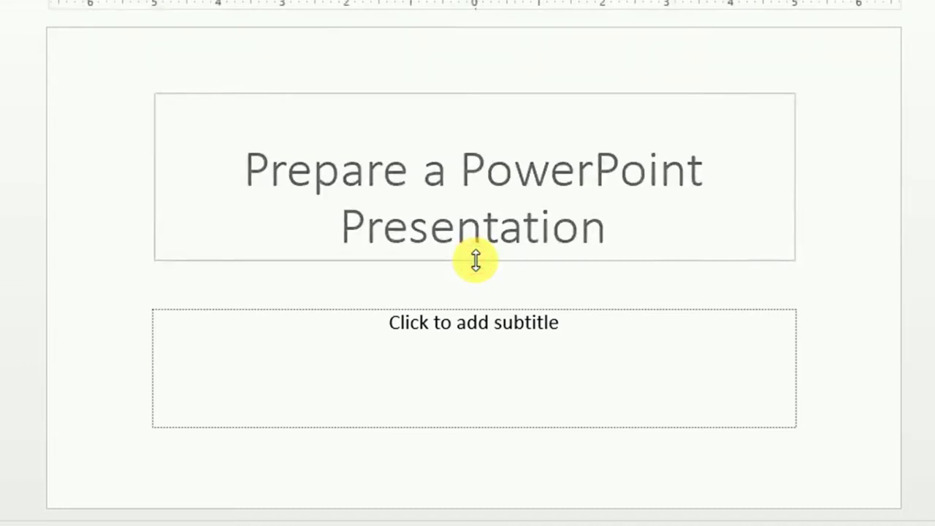
pyautogui.moveTo(475, 260); pyautogui.dragTo(481, 211)
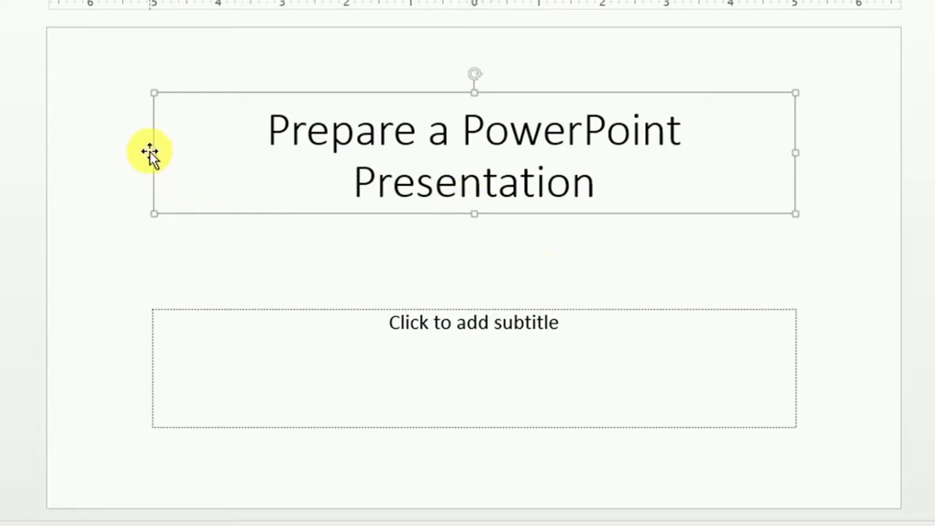
pyautogui.moveTo(151, 154); pyautogui.dragTo(85, 149)
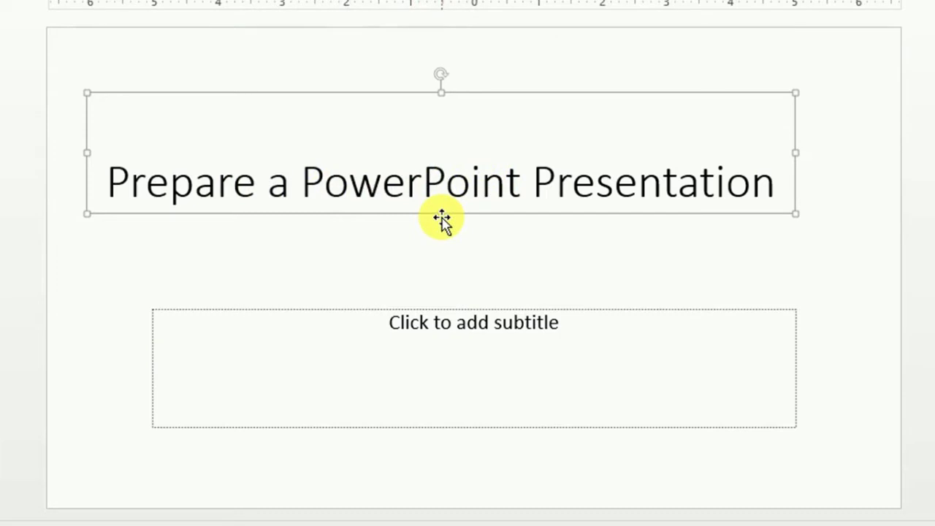
pyautogui.moveTo(441, 213); pyautogui.dragTo(448, 150)
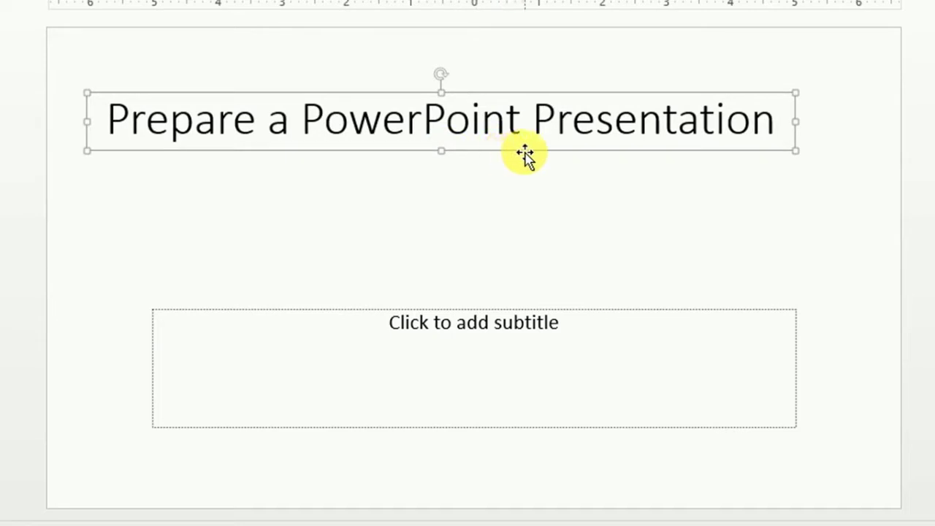
pyautogui.click(468, 233)
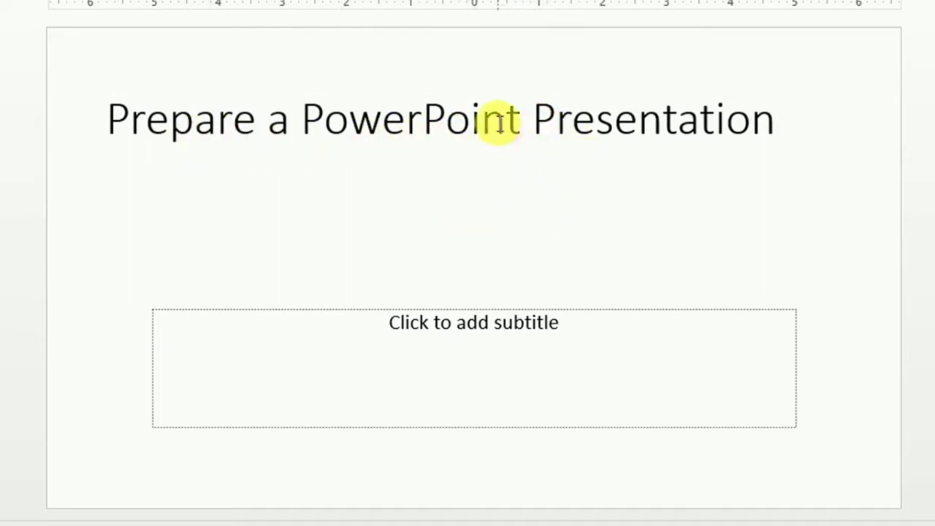
# Step: Move the title near the slide top and the subtitle box up beneath it
pyautogui.click(501, 125)
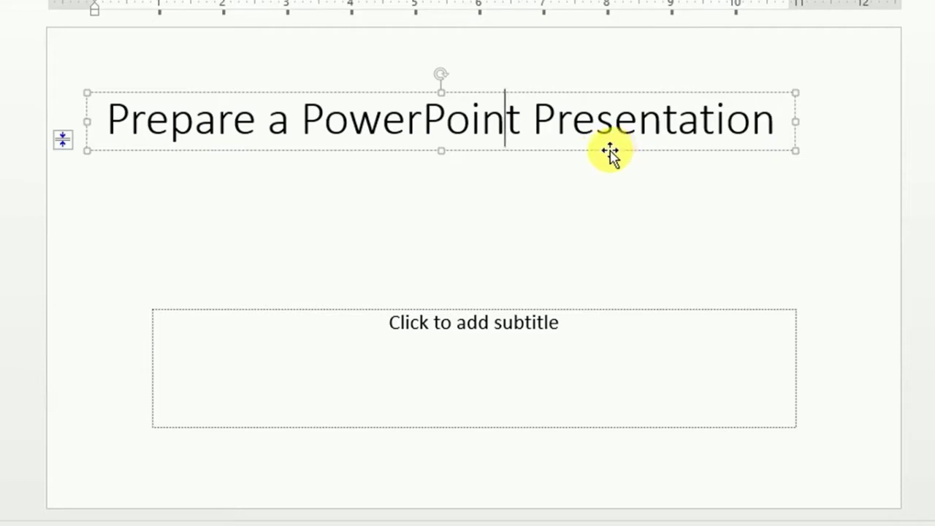
pyautogui.moveTo(605, 149); pyautogui.dragTo(648, 129)
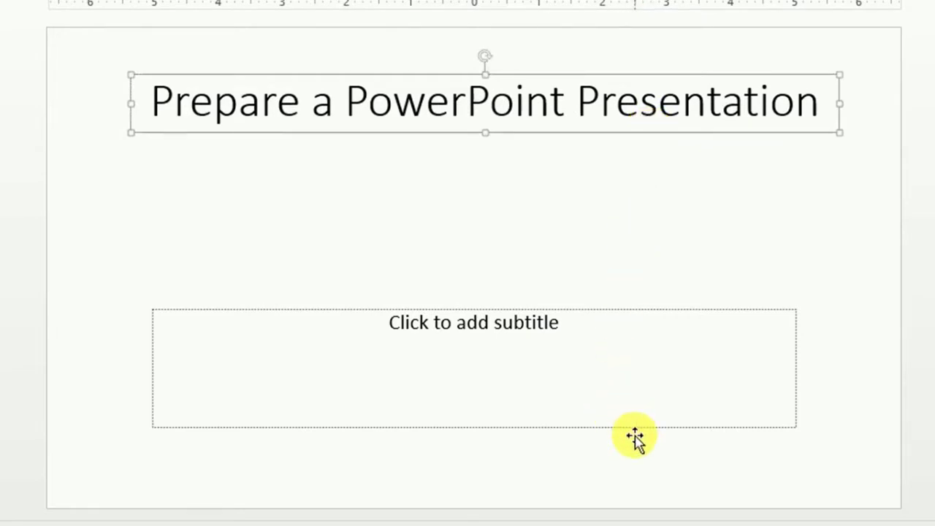
pyautogui.moveTo(626, 431); pyautogui.dragTo(638, 304)
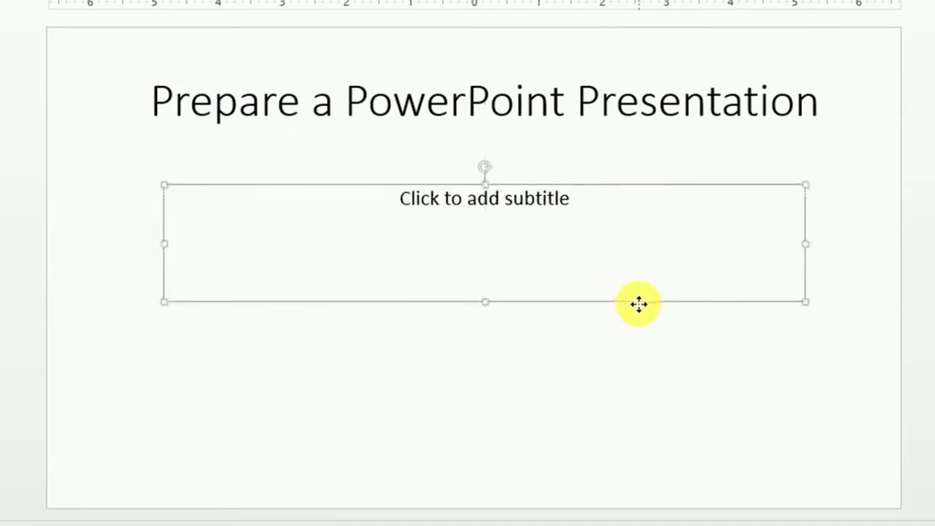
pyautogui.click(477, 238)
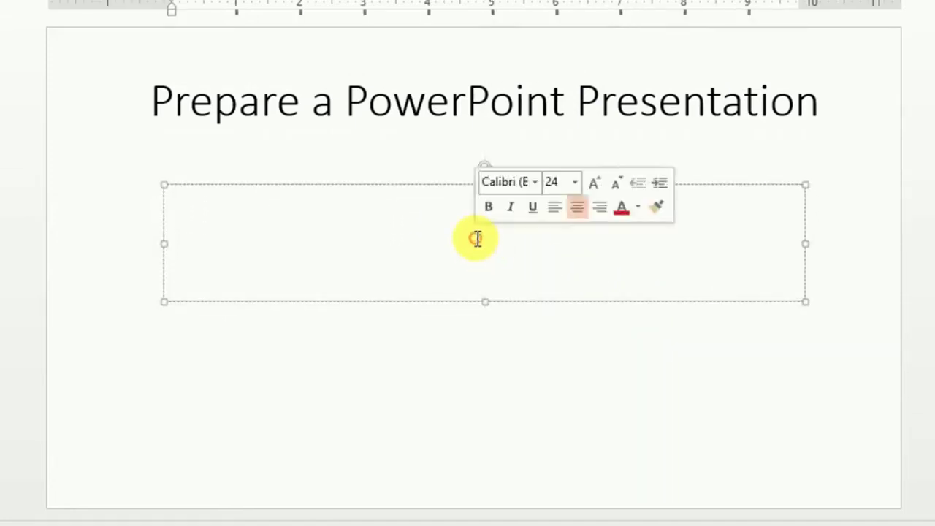
# Step: Complete the student's name on the subtitle's first line
pyautogui.click(538, 253)
pyautogui.click(469, 223)
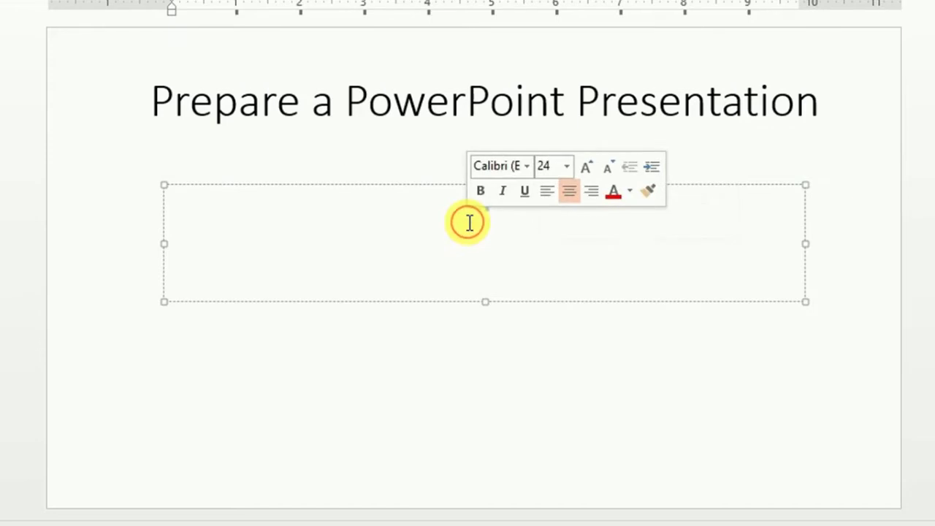
pyautogui.click(519, 242)
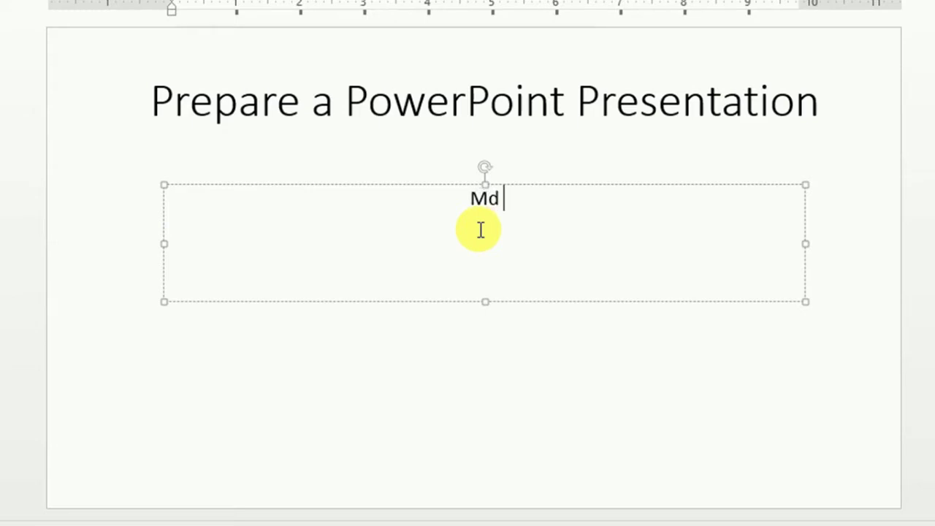
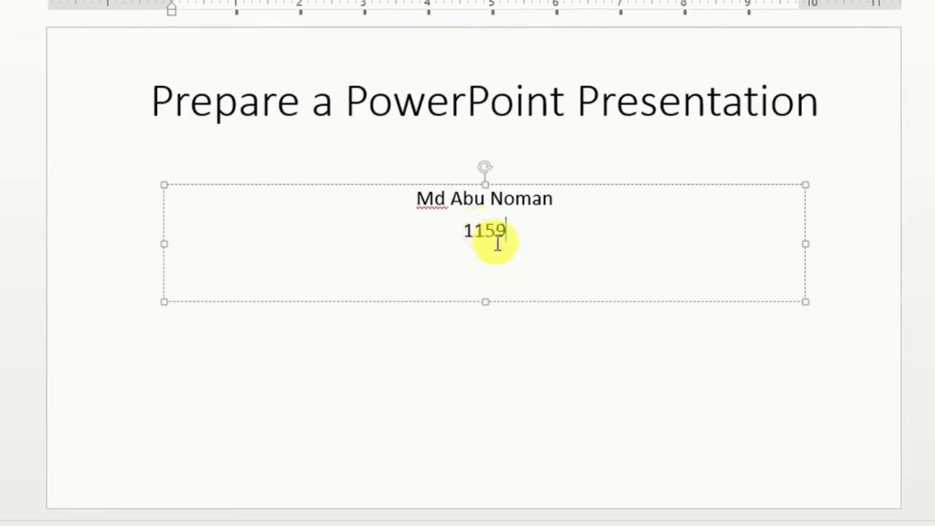
# Step: Add 'Student ID:' before the student number and select both subtitle lines
pyautogui.click(464, 233)
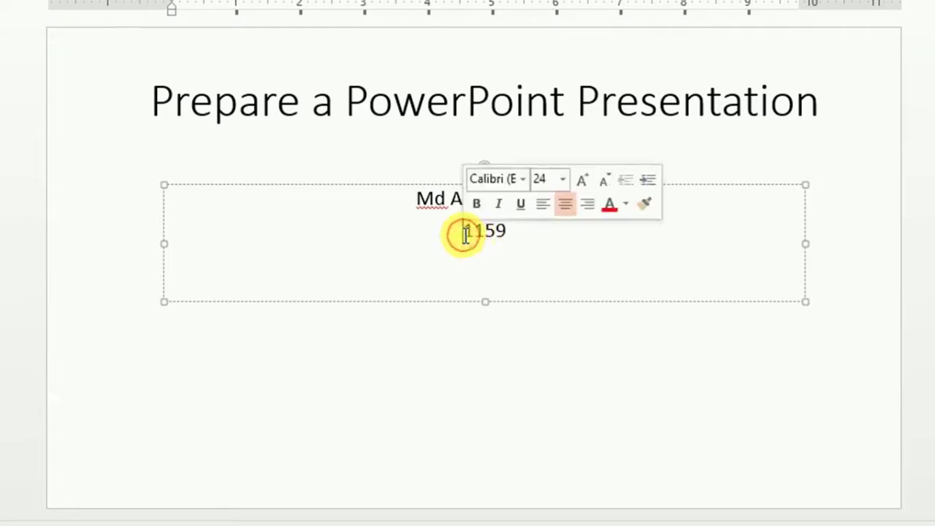
pyautogui.write('stu')
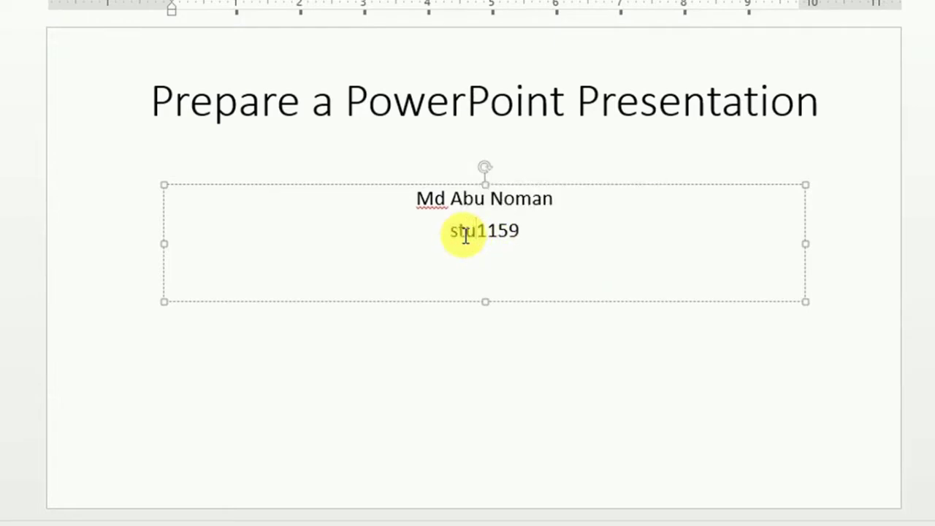
pyautogui.write('dent Id')
pyautogui.press('BackSpace')
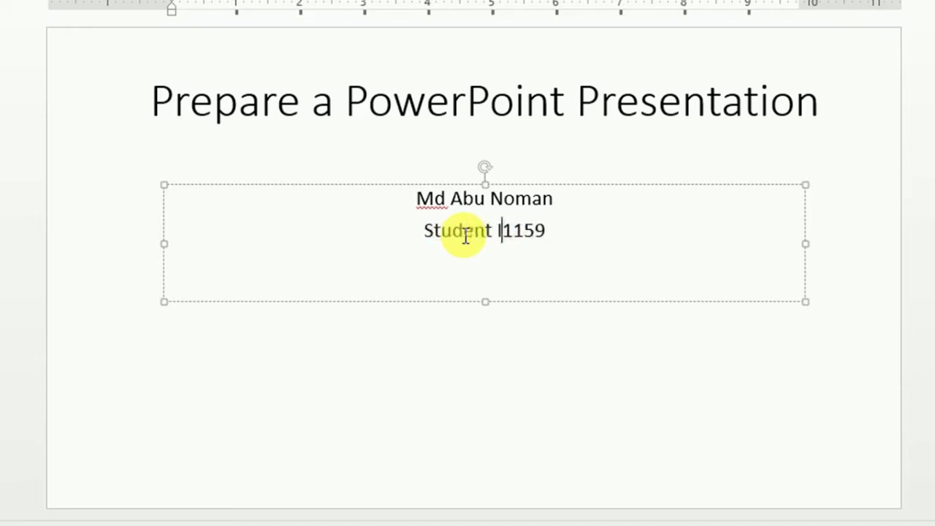
pyautogui.write('D:')
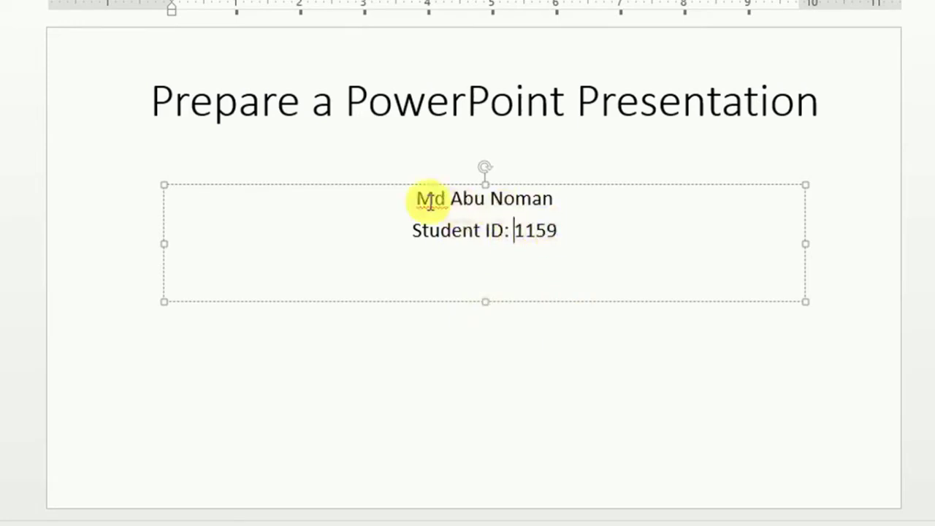
pyautogui.click(575, 243)
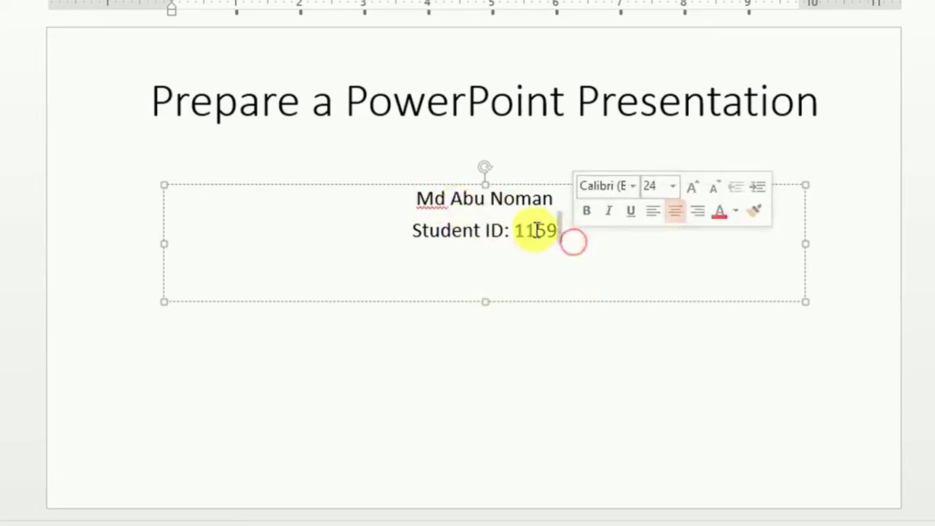
pyautogui.moveTo(564, 240); pyautogui.dragTo(419, 203)
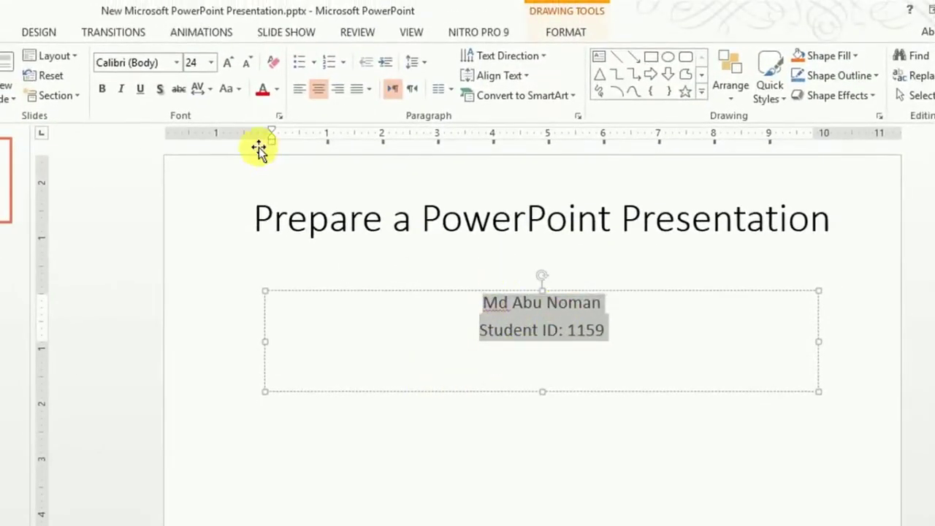
# Step: Set both subtitle lines to 32 pt
pyautogui.click(214, 62)
pyautogui.click(211, 63)
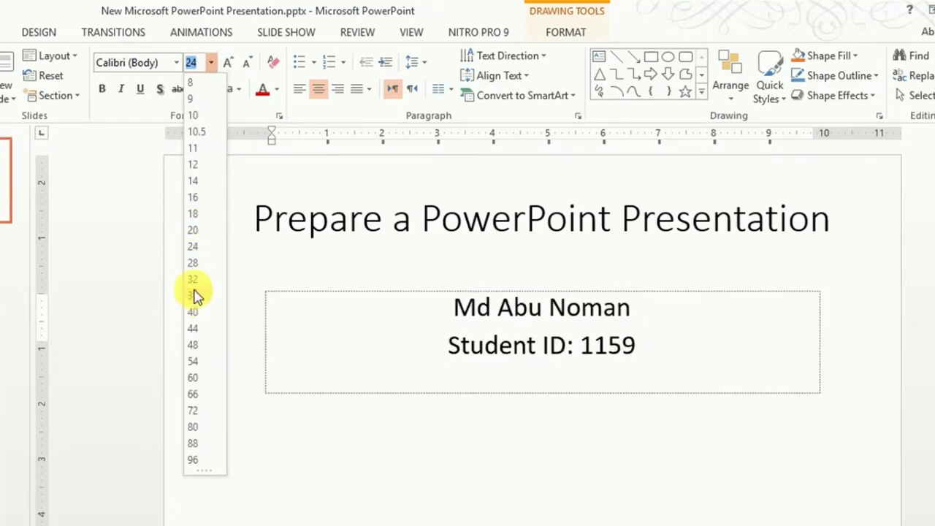
pyautogui.click(192, 281)
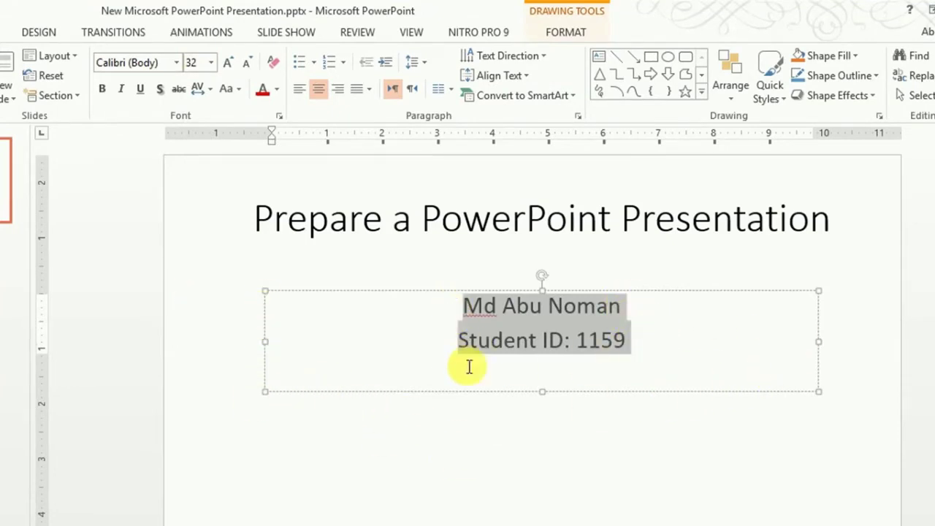
# Step: Shrink the subtitle box to fit the text snugly, then show the desktop
pyautogui.moveTo(265, 341); pyautogui.dragTo(614, 341)
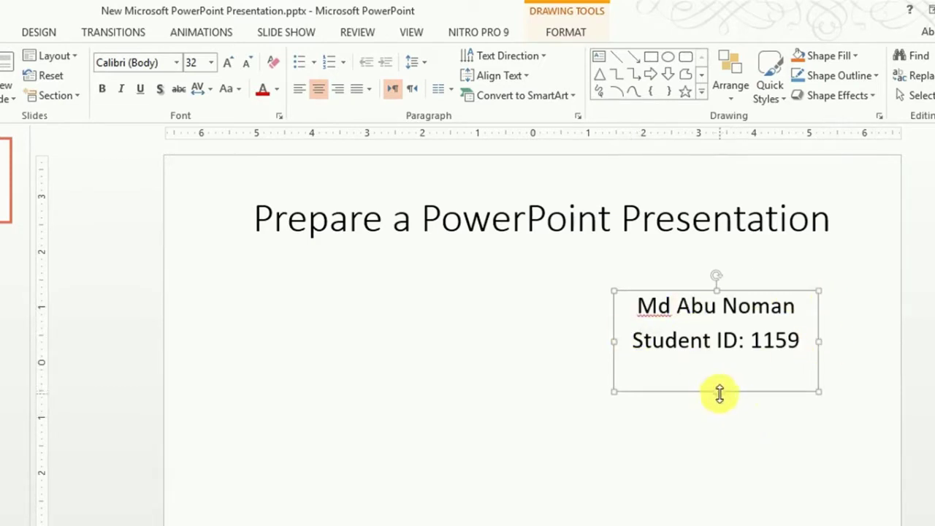
pyautogui.moveTo(717, 391); pyautogui.dragTo(547, 353)
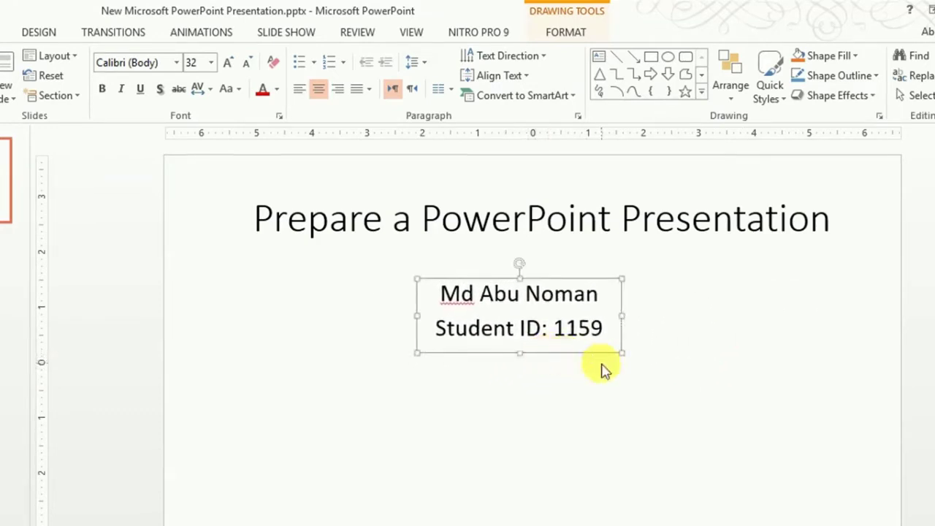
pyautogui.click(480, 433)
pyautogui.press('super+d')
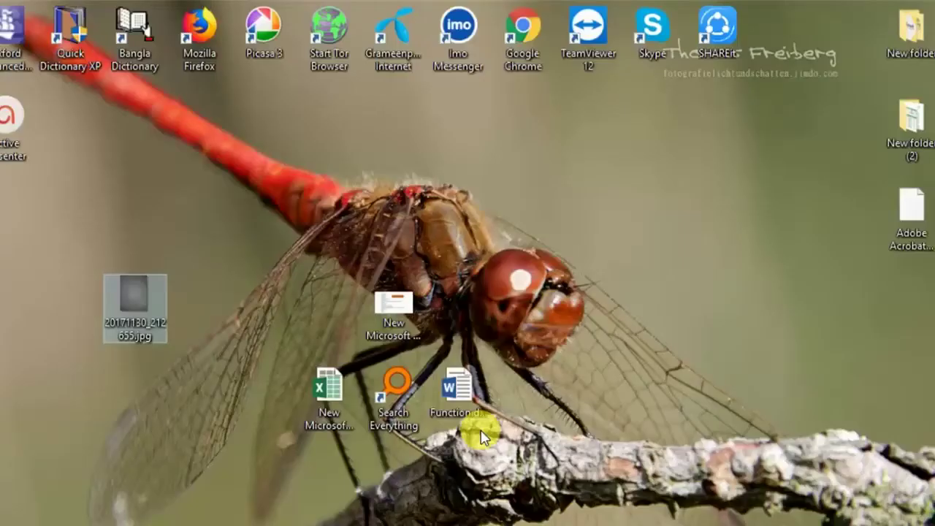
# Step: Open the exam-sheet photo and zoom in on the question 3 table of slide instructions
pyautogui.doubleClick(146, 302)
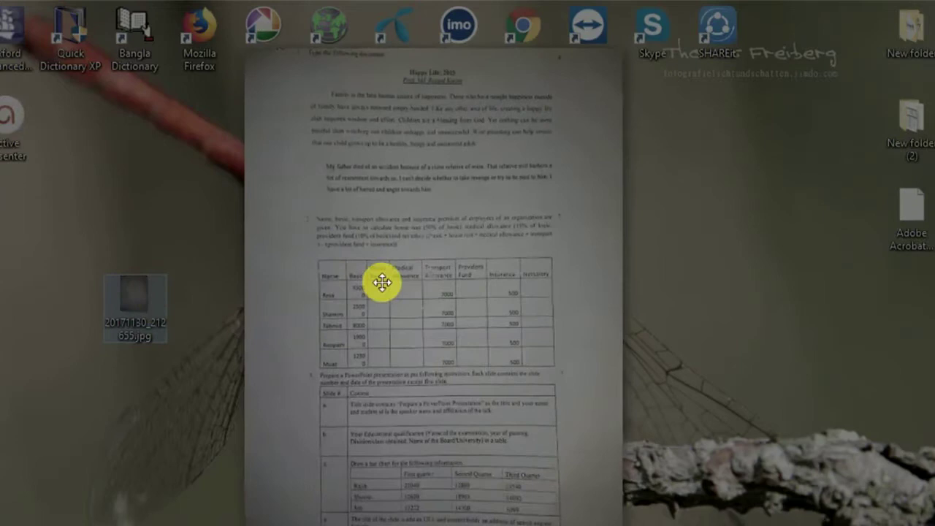
pyautogui.scroll(3, 483, 295)
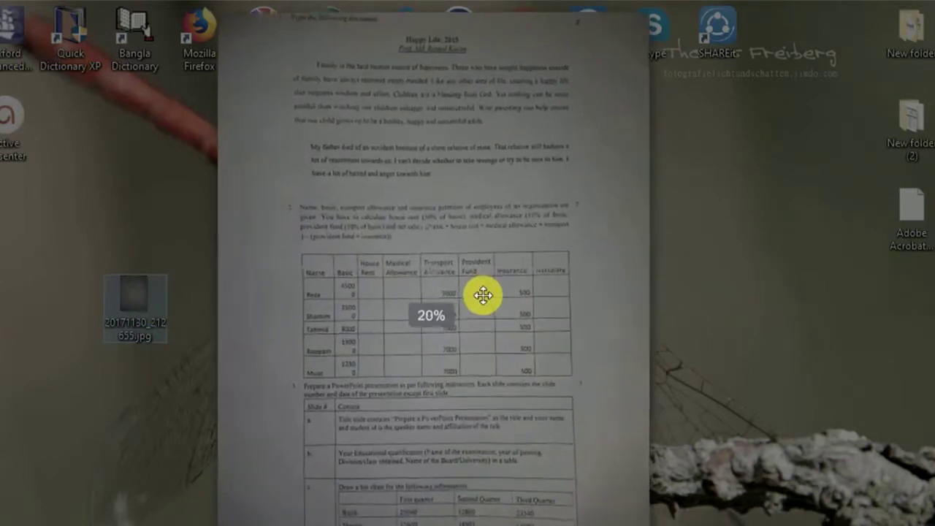
pyautogui.moveTo(486, 443); pyautogui.dragTo(475, 204)
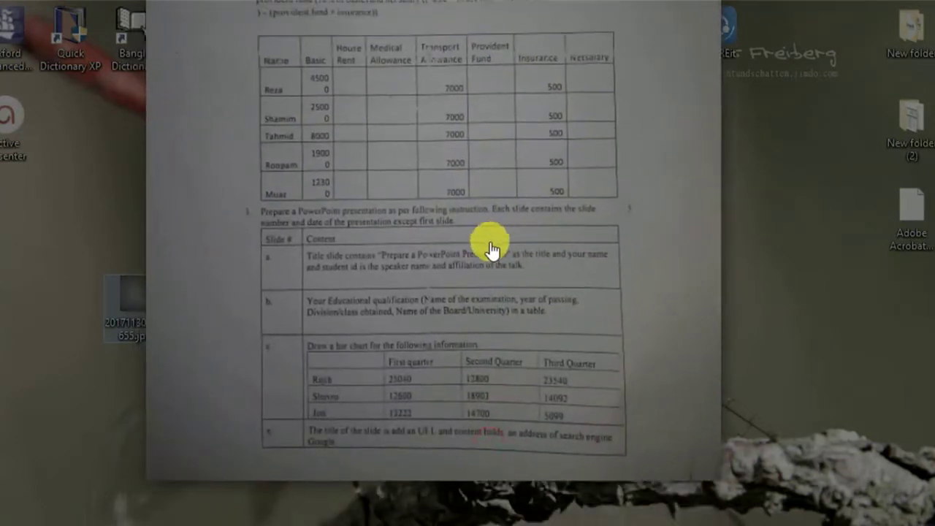
pyautogui.scroll(1, 476, 390)
pyautogui.scroll(3, 473, 392)
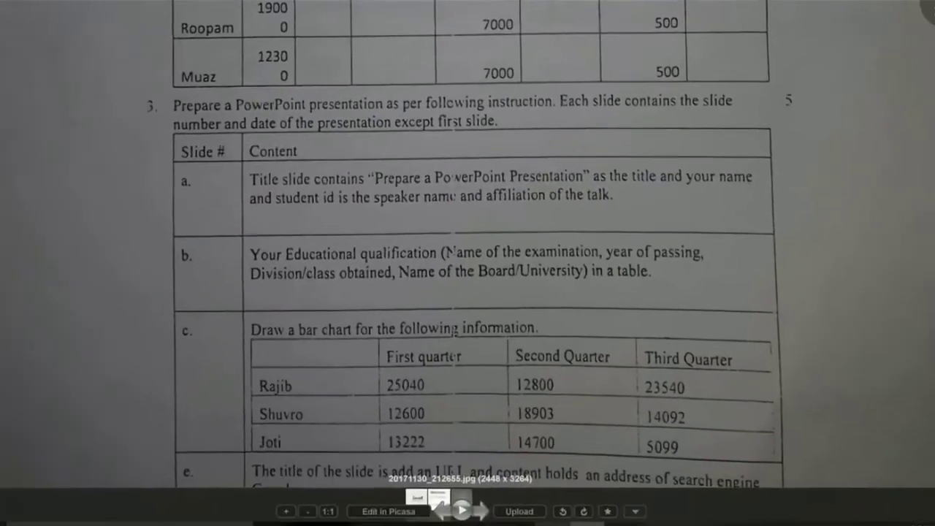
pyautogui.moveTo(553, 515)
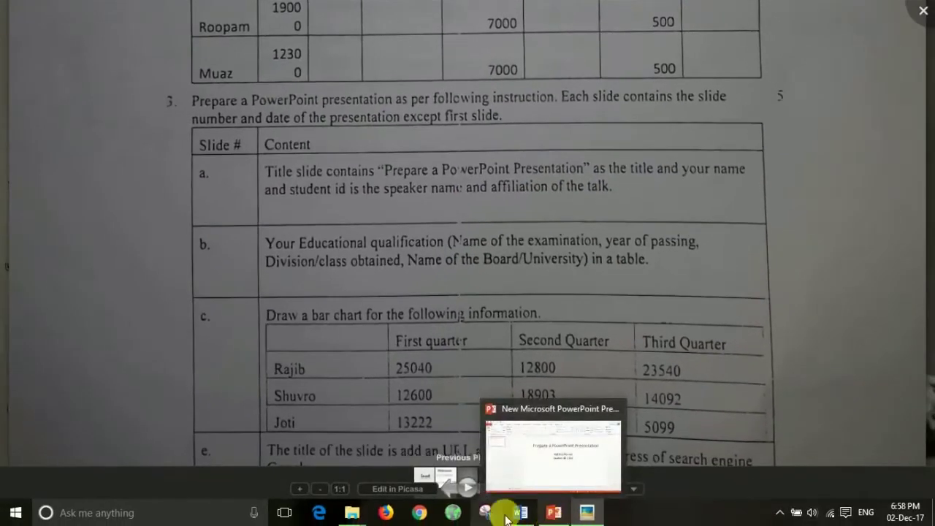
pyautogui.moveTo(501, 334); pyautogui.dragTo(509, 309)
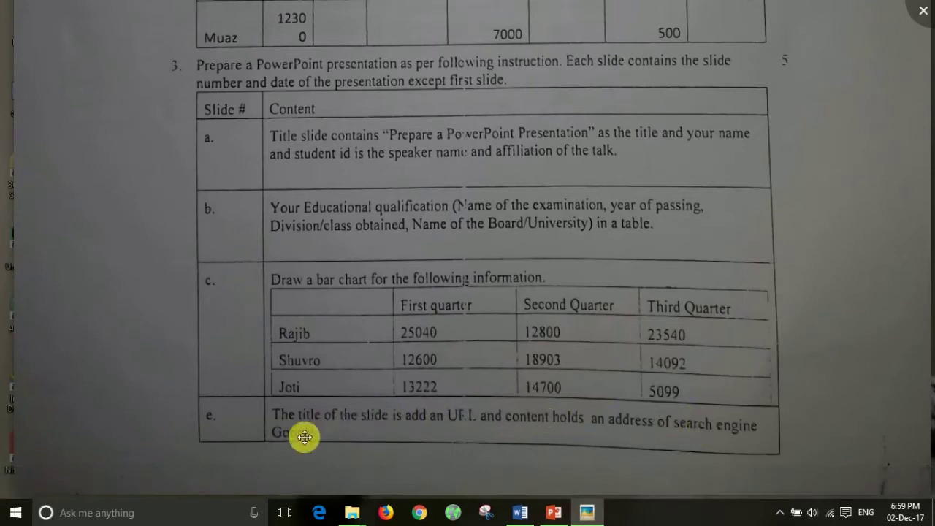
pyautogui.click(555, 512)
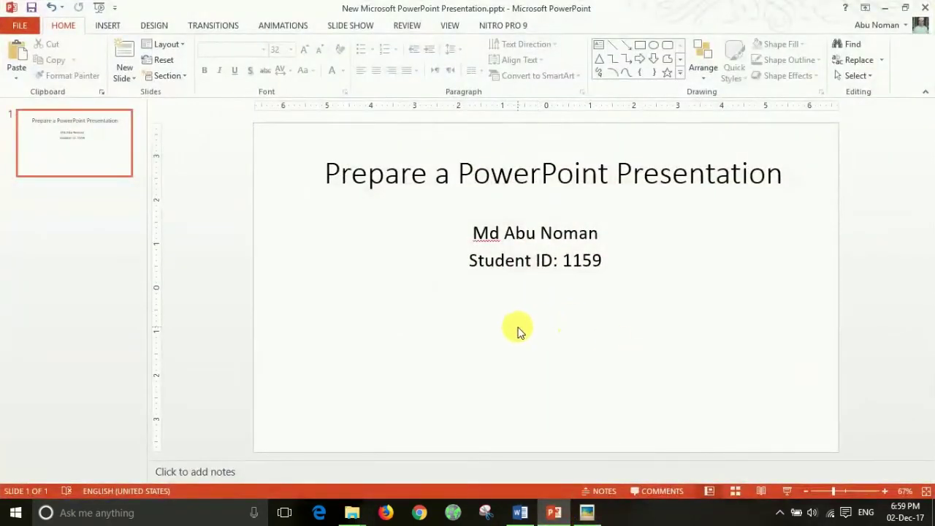
# Step: Check the title 'Prepare a PowerPoint Presentation' and the subtitle placeholder, then deselect them
pyautogui.click(574, 163)
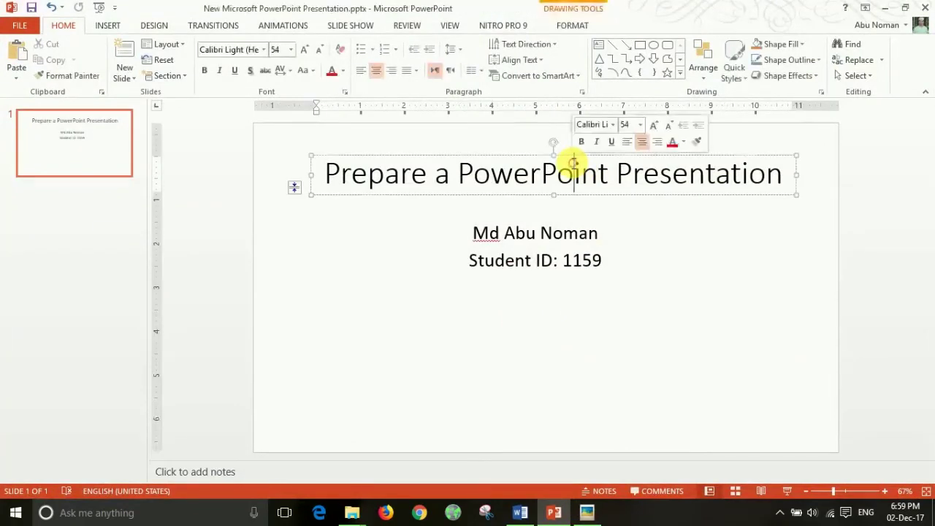
pyautogui.click(584, 252)
pyautogui.click(532, 172)
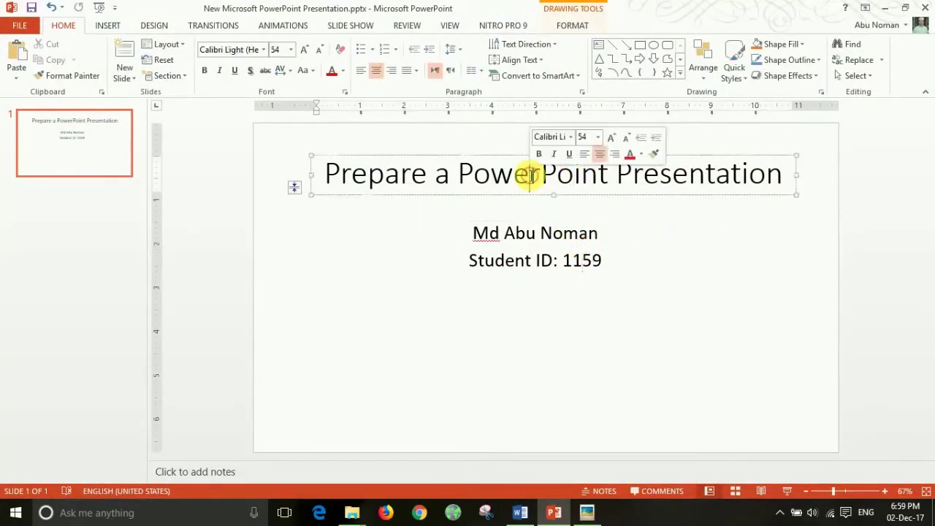
pyautogui.click(528, 260)
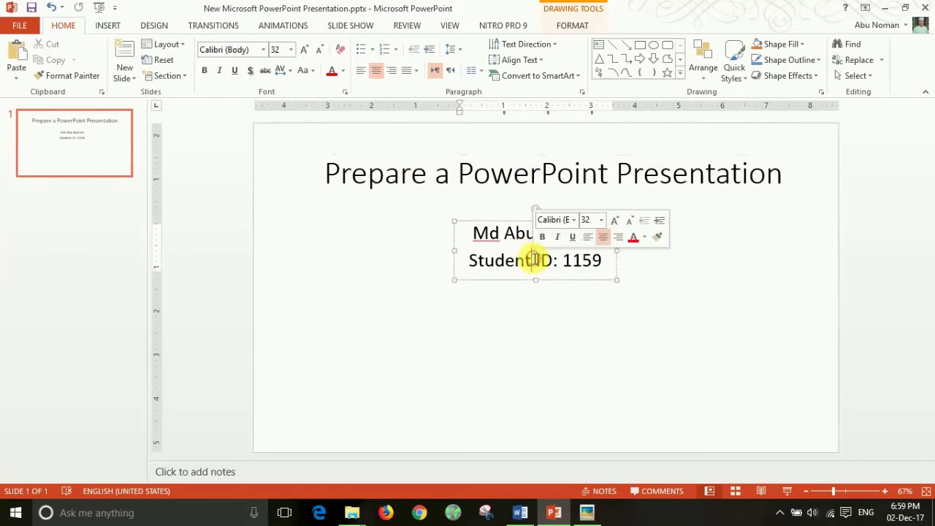
pyautogui.click(493, 326)
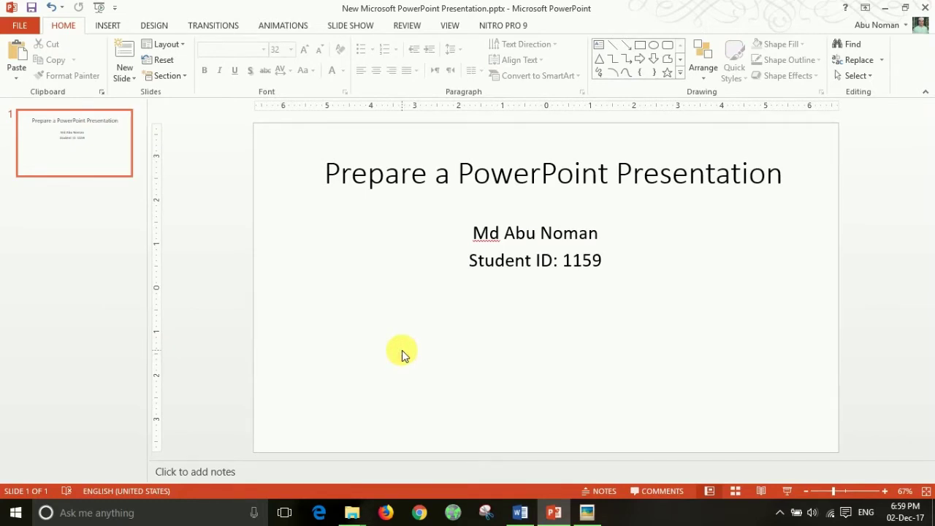
pyautogui.click(434, 371)
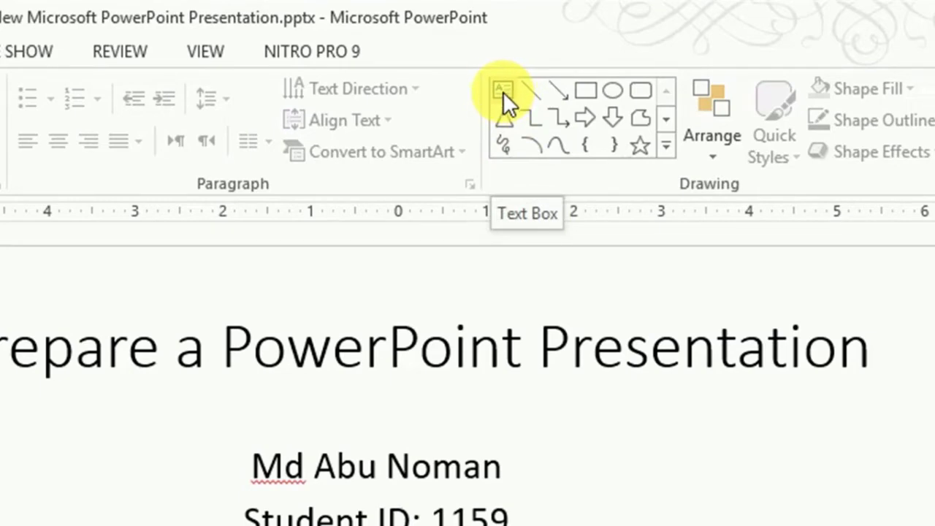
pyautogui.click(503, 91)
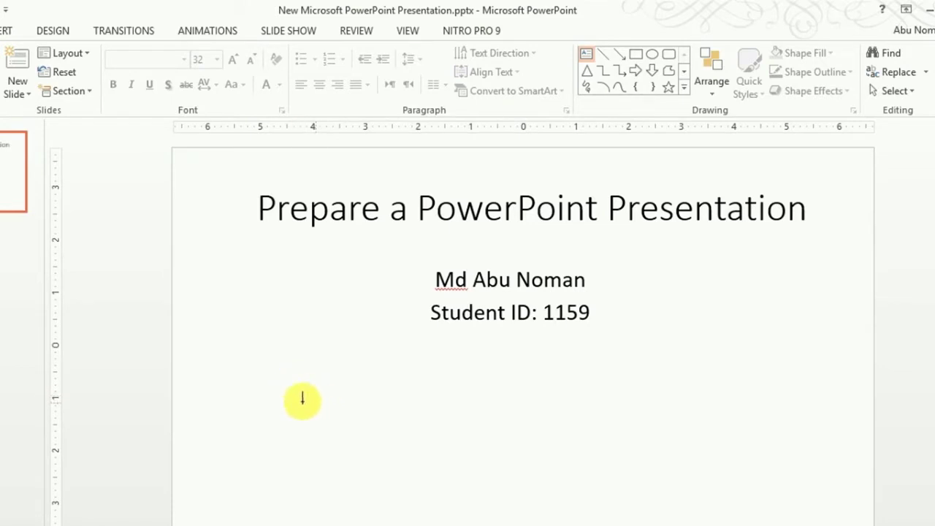
pyautogui.moveTo(292, 384)
pyautogui.mouseDown()
pyautogui.moveTo(549, 448)
pyautogui.moveTo(791, 478)
pyautogui.moveTo(772, 486)
pyautogui.moveTo(766, 478)
pyautogui.mouseUp()
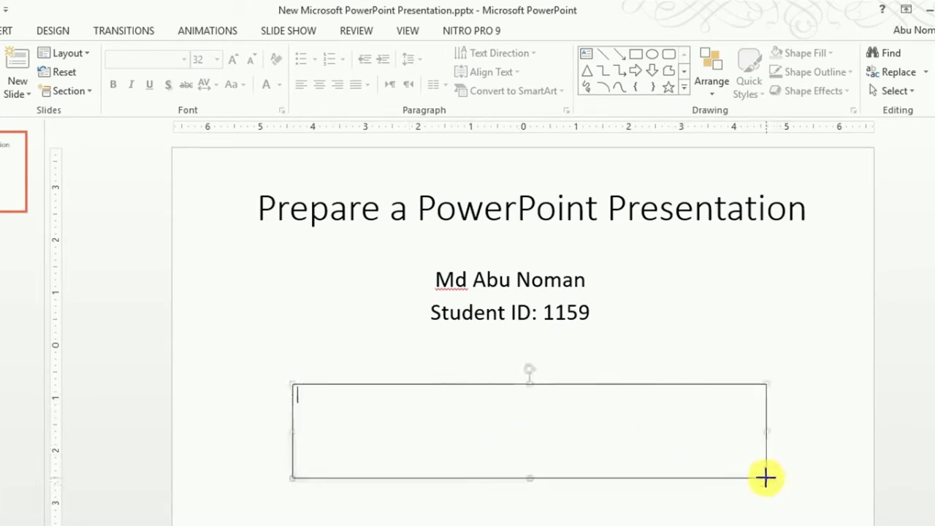
pyautogui.click(689, 476)
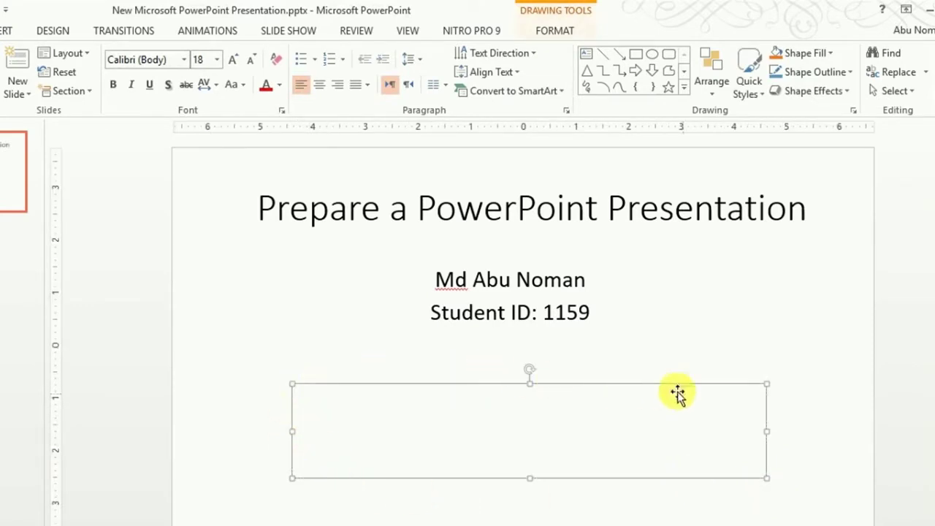
pyautogui.click(582, 479)
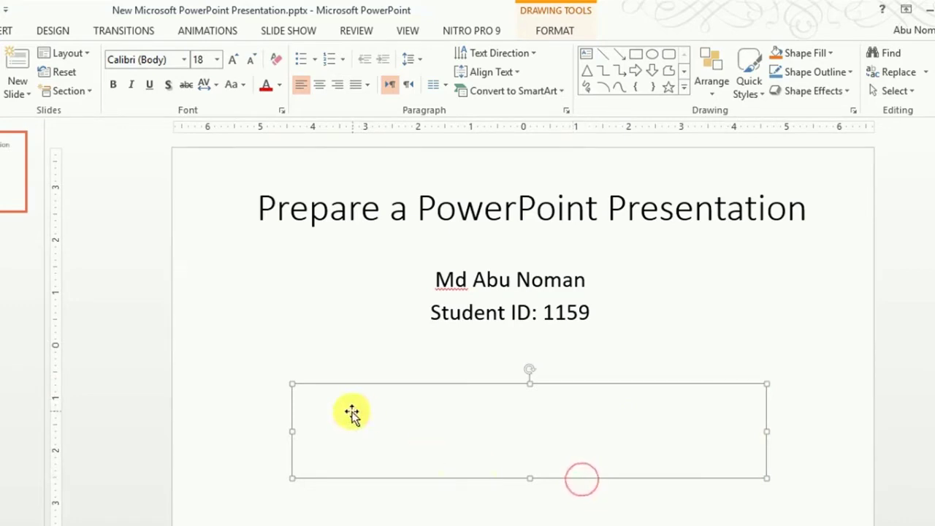
pyautogui.doubleClick(343, 410)
pyautogui.click(391, 395)
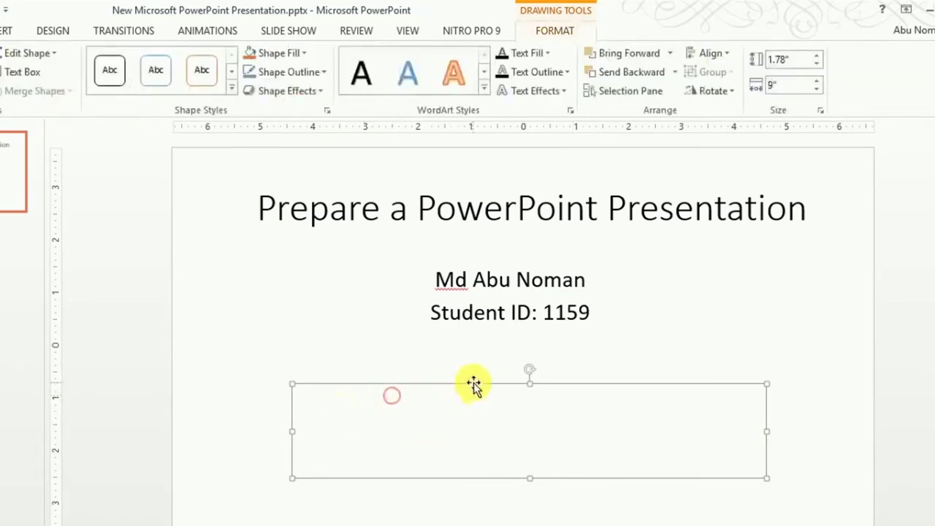
pyautogui.click(475, 383)
pyautogui.press('Delete')
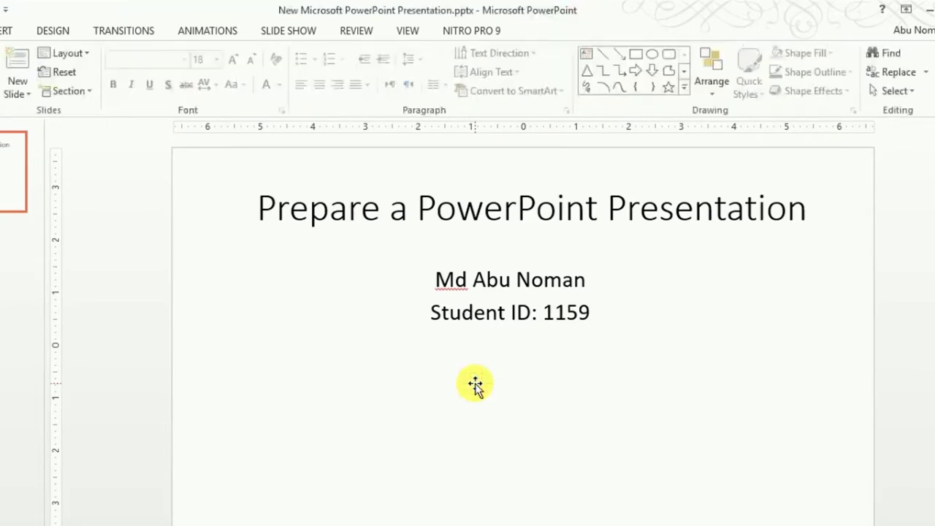
pyautogui.click(585, 56)
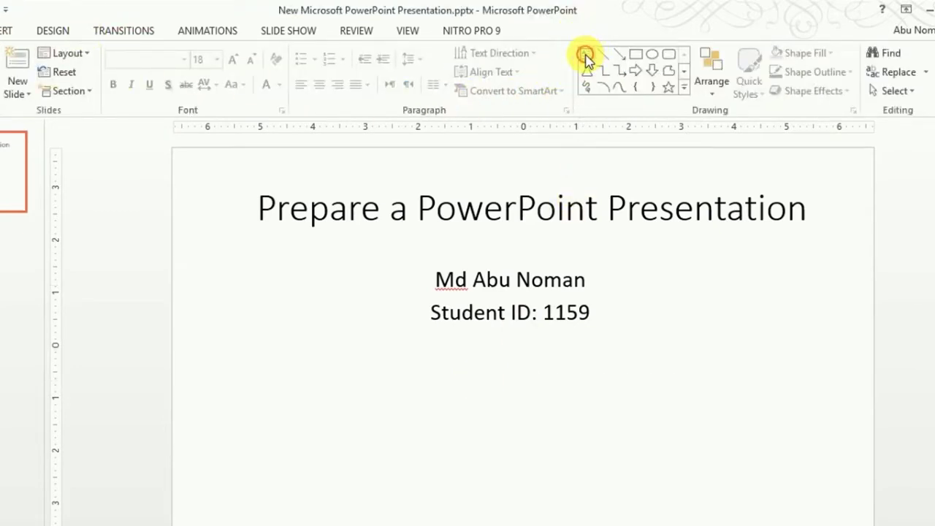
pyautogui.moveTo(297, 373); pyautogui.dragTo(707, 467)
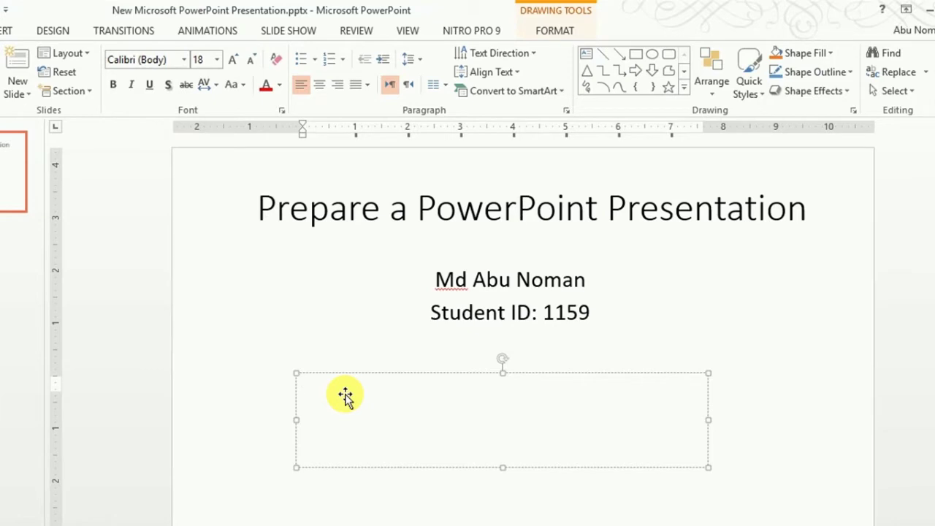
# Step: Type 'Educational Qualifiction' and give it a diamond bullet
pyautogui.write('Educaiton')
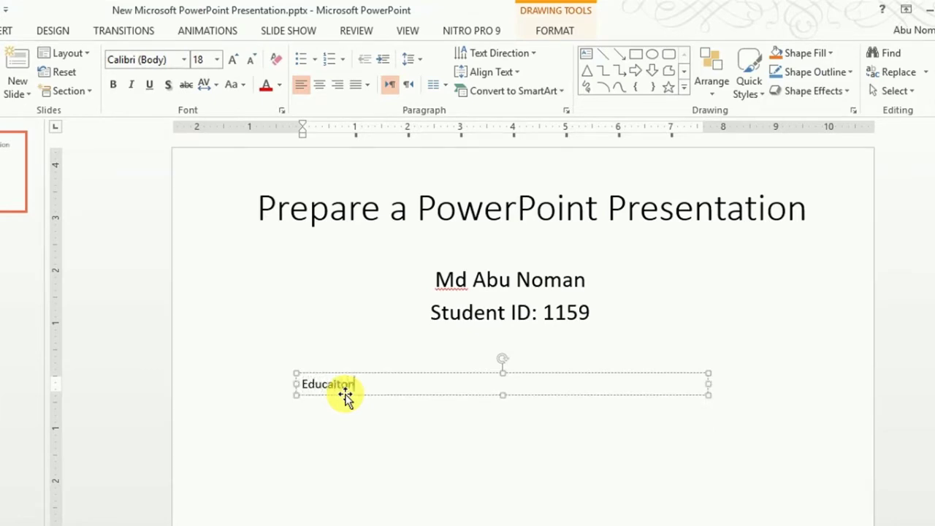
pyautogui.write('al Qua')
pyautogui.press('BackSpace')
pyautogui.press('BackSpace')
pyautogui.press('BackSpace')
pyautogui.press('BackSpace')
pyautogui.press('BackSpace')
pyautogui.press('BackSpace')
pyautogui.press('BackSpace')
pyautogui.write('al Qualifiction.')
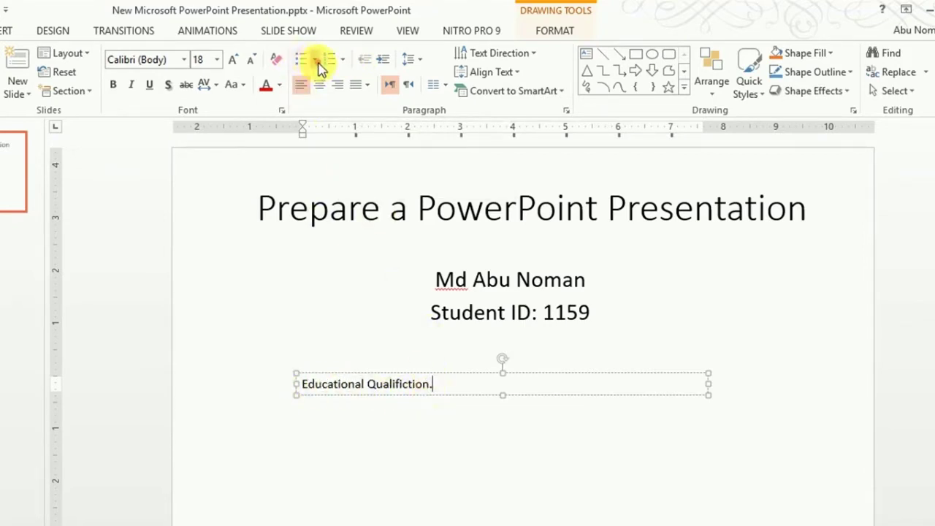
pyautogui.click(315, 61)
pyautogui.click(488, 184)
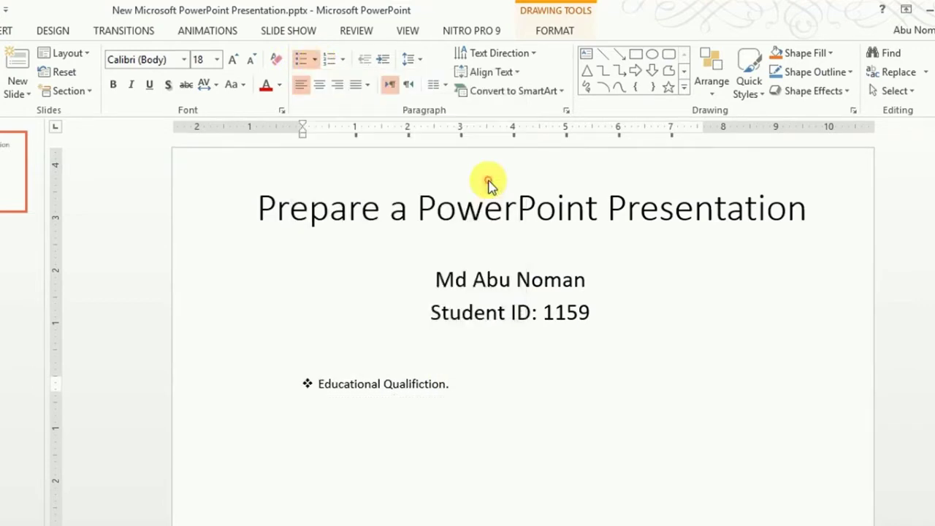
# Step: Fix the first item's spelling and add bullets 'Bar chart.' and 'Hyperlink to GOOGle'
pyautogui.click(445, 385)
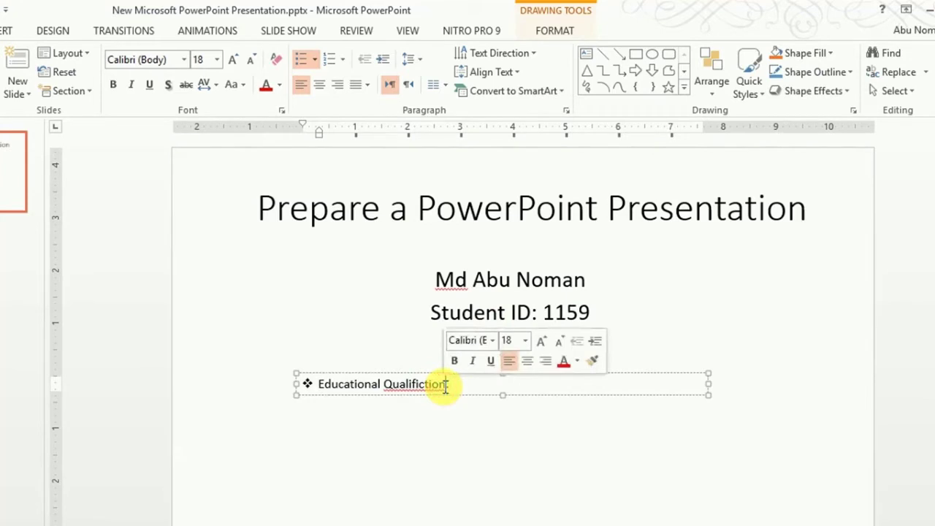
pyautogui.press('BackSpace')
pyautogui.press('BackSpace')
pyautogui.press('BackSpace')
pyautogui.press('BackSpace')
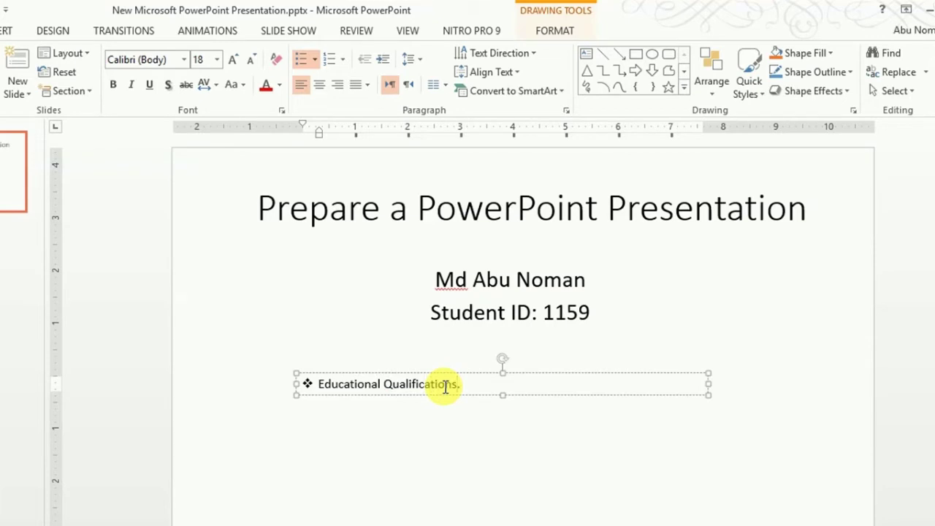
pyautogui.press('Return')
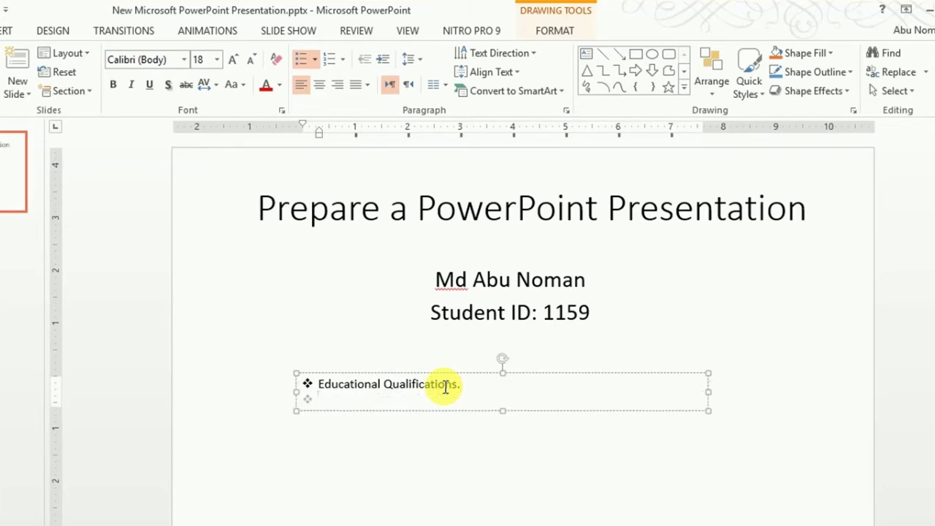
pyautogui.write('Bac')
pyautogui.press('BackSpace')
pyautogui.write('r chart.')
pyautogui.press('Return')
pyautogui.write('Hyperlink to ')
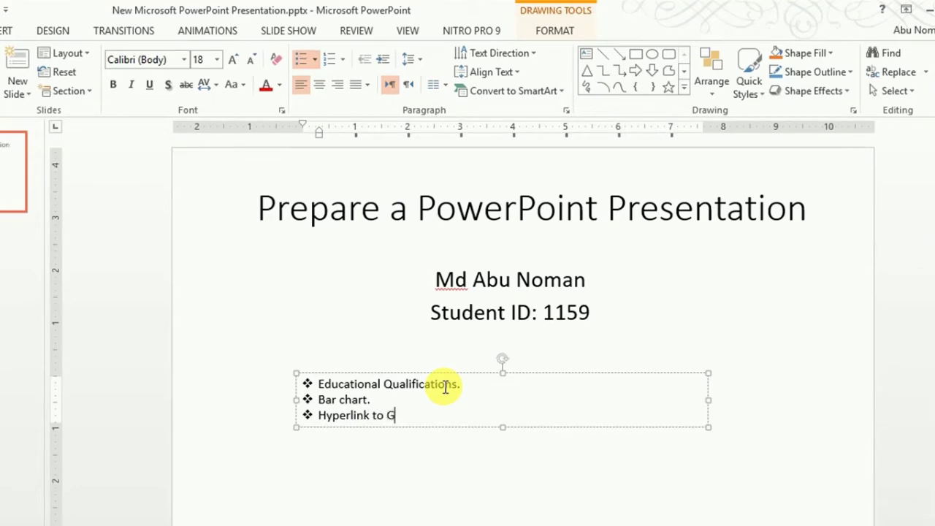
pyautogui.write('GOOGle')
pyautogui.hotkey('ctrl', 'a')
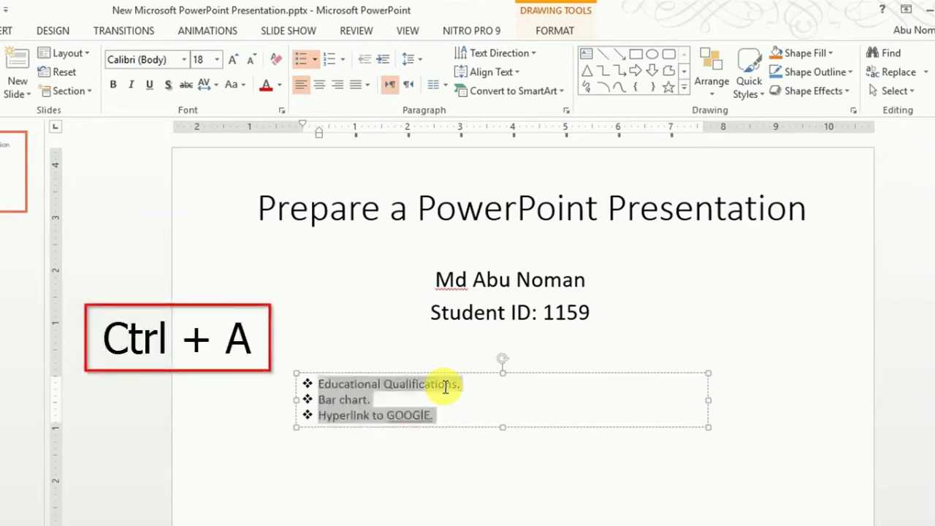
# Step: Increase the bullet text font size to 32 pt
pyautogui.hotkey('ctrl', ']')
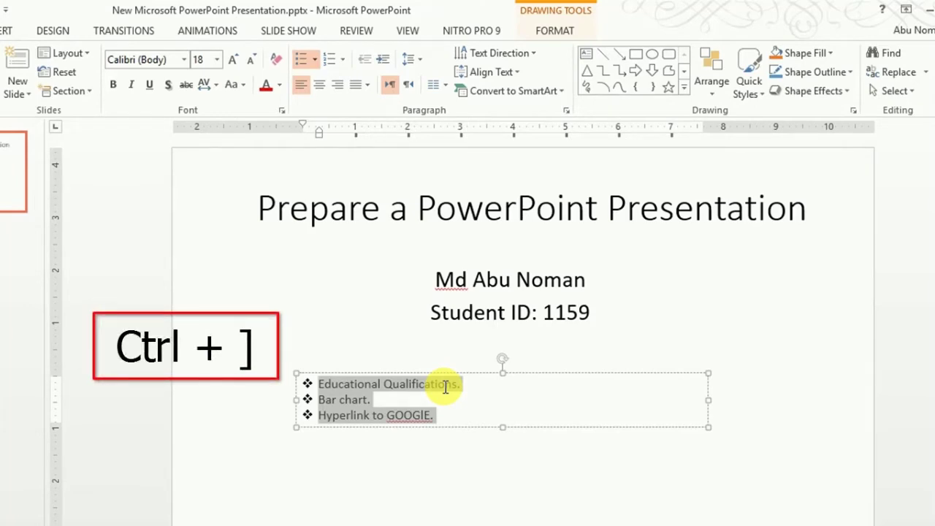
pyautogui.hotkey('ctrl', ']')
pyautogui.hotkey('ctrl', ']')
pyautogui.hotkey('ctrl', ']')
pyautogui.hotkey('ctrl', ']')
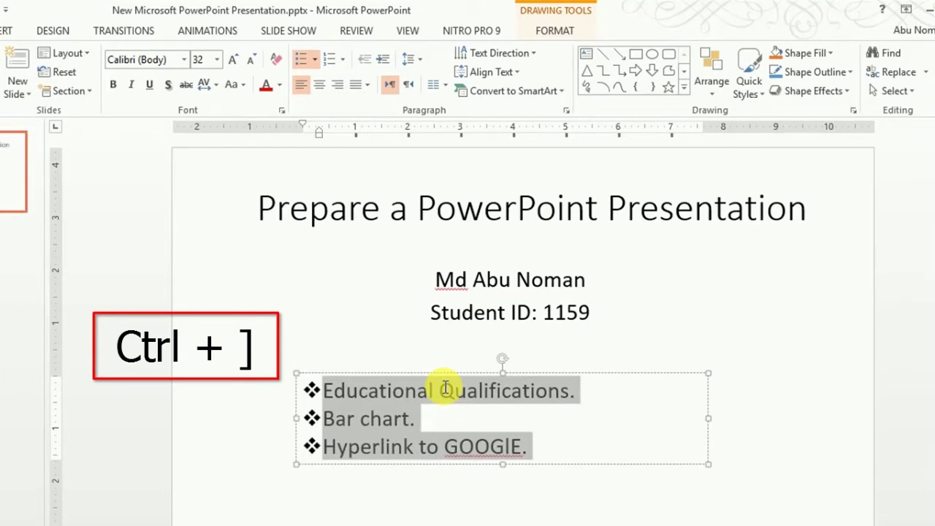
pyautogui.hotkey('ctrl', ']')
pyautogui.hotkey('ctrl', '[')
pyautogui.hotkey('ctrl', '[')
pyautogui.hotkey('ctrl', ']')
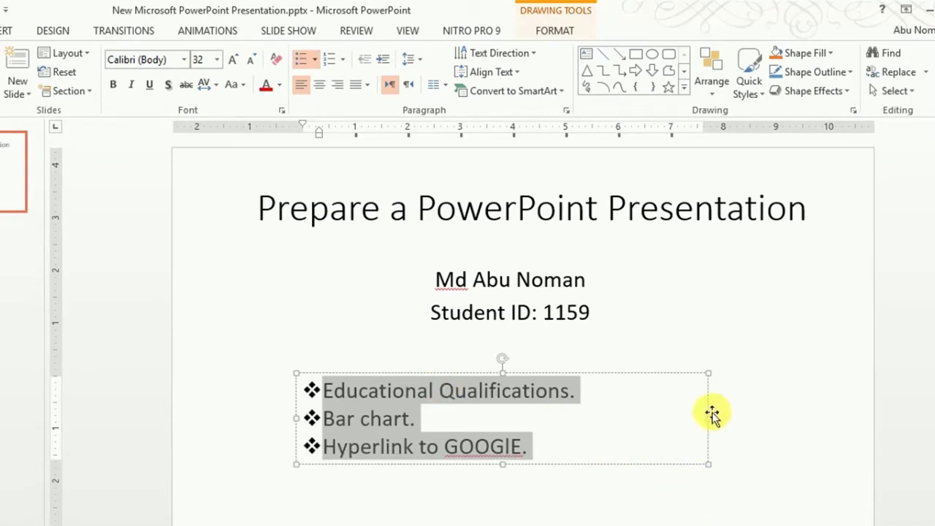
# Step: Narrow the bullet text box to fit its lines and move it lower-left
pyautogui.moveTo(706, 416); pyautogui.dragTo(591, 413)
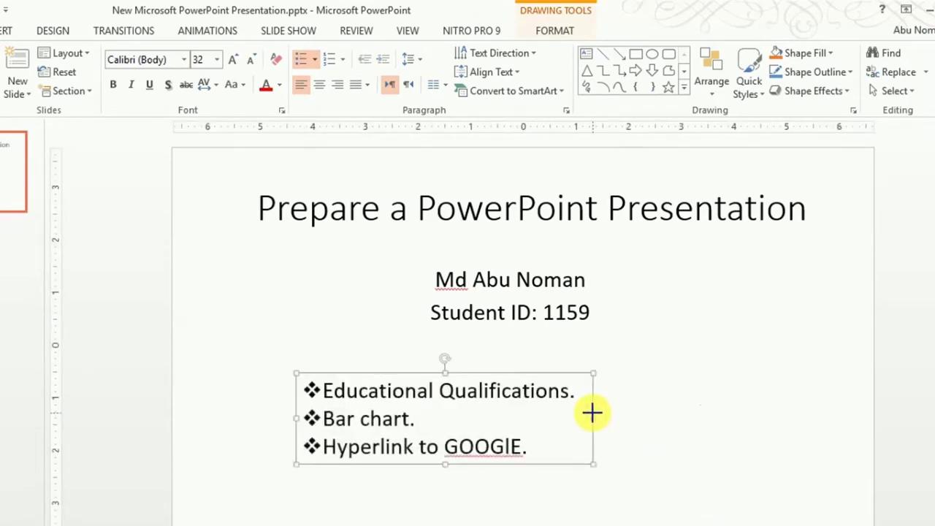
pyautogui.moveTo(546, 462); pyautogui.dragTo(509, 493)
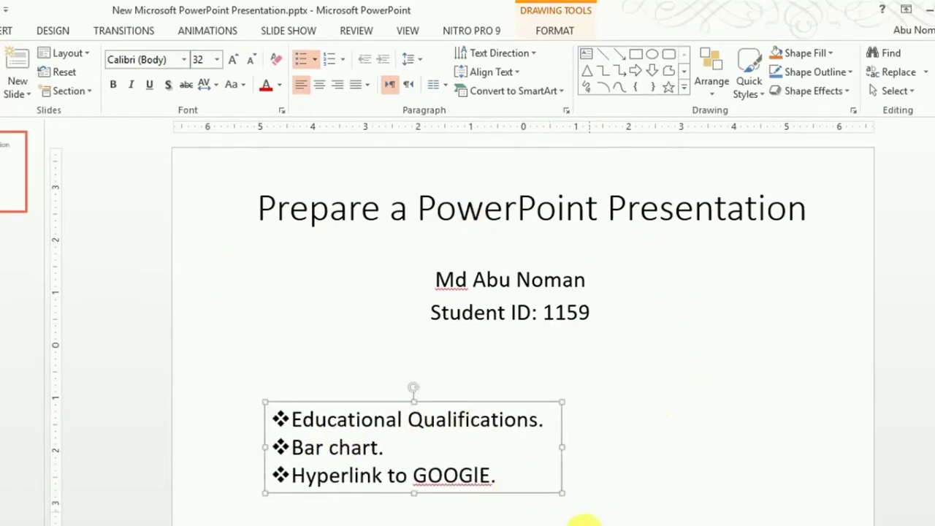
pyautogui.hotkey('alt', 'Tab')
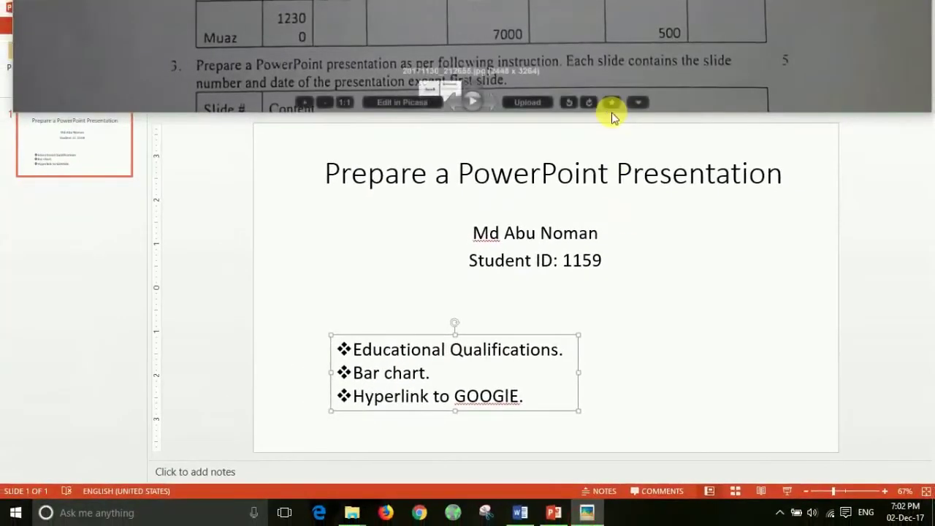
# Step: Enlarge the photo window, pan to the slide-by-slide instructions, then close the photo
pyautogui.moveTo(686, 114); pyautogui.dragTo(653, 271)
pyautogui.scroll(3, 279, 357)
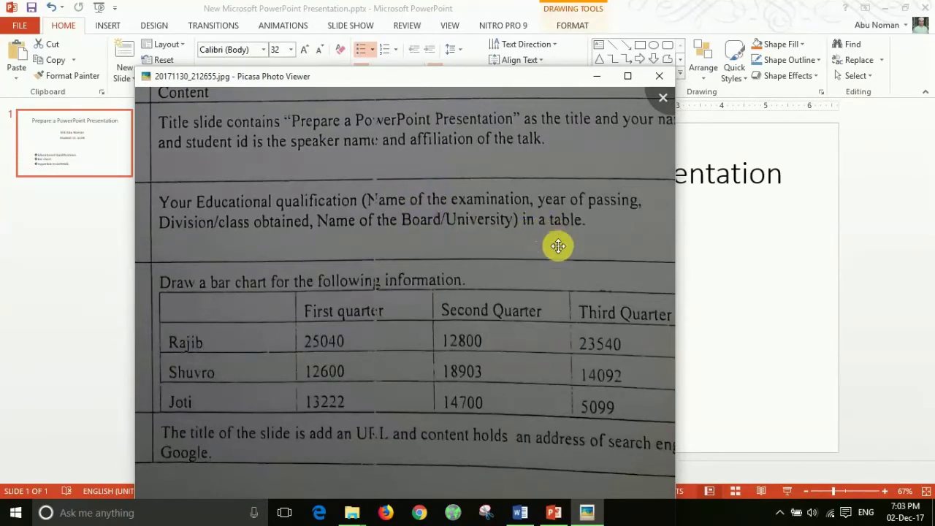
pyautogui.moveTo(326, 204); pyautogui.dragTo(492, 202)
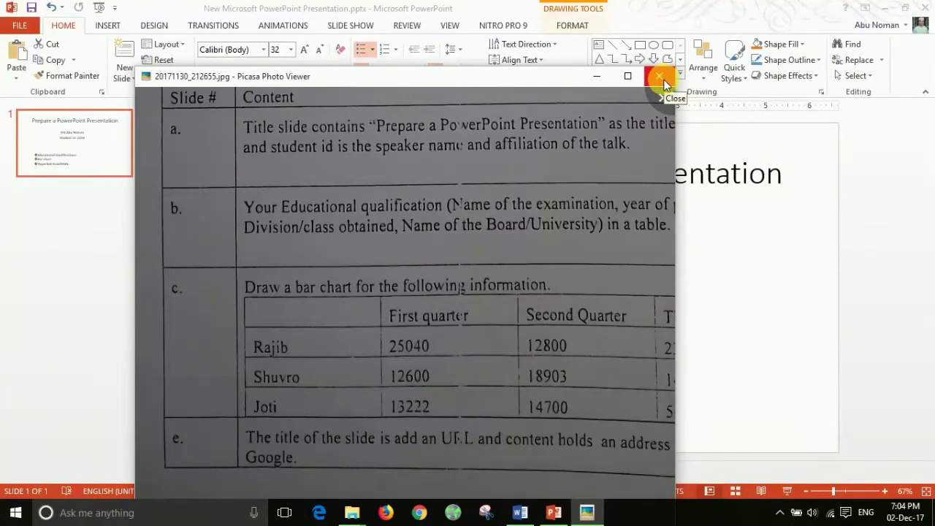
pyautogui.moveTo(521, 229); pyautogui.dragTo(445, 239)
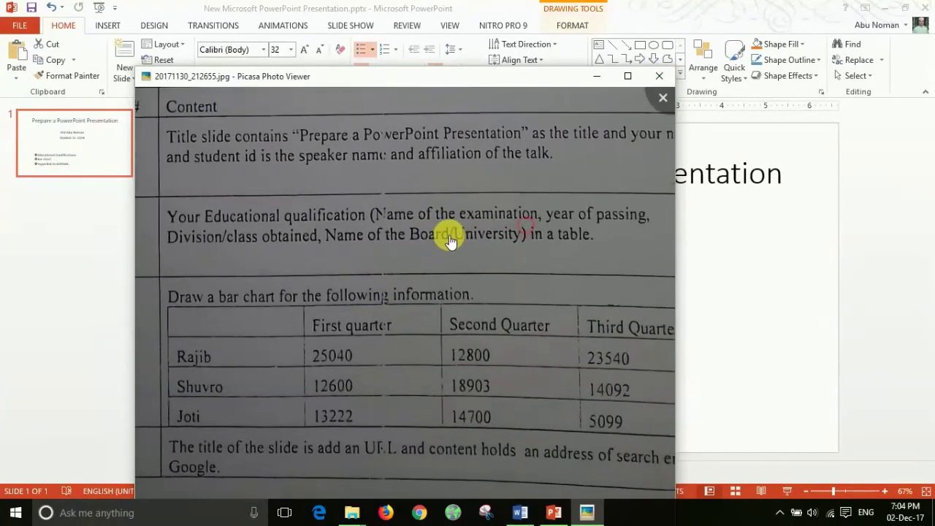
pyautogui.click(661, 78)
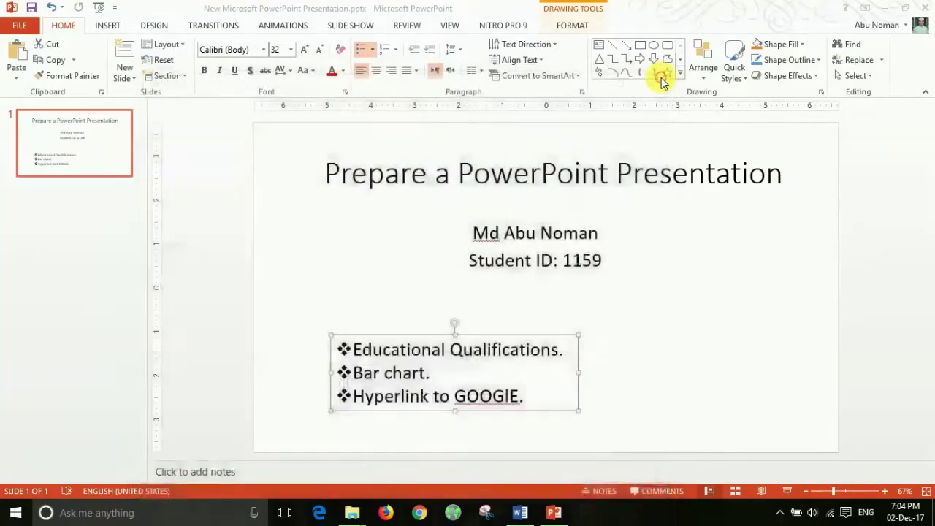
# Step: Insert a new Title and Content slide after the title slide
pyautogui.click(132, 302)
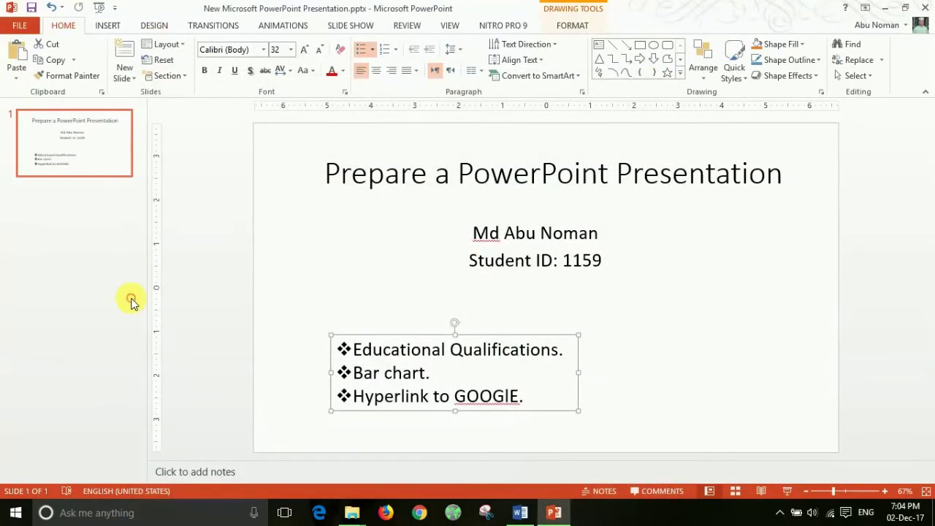
pyautogui.click(125, 76)
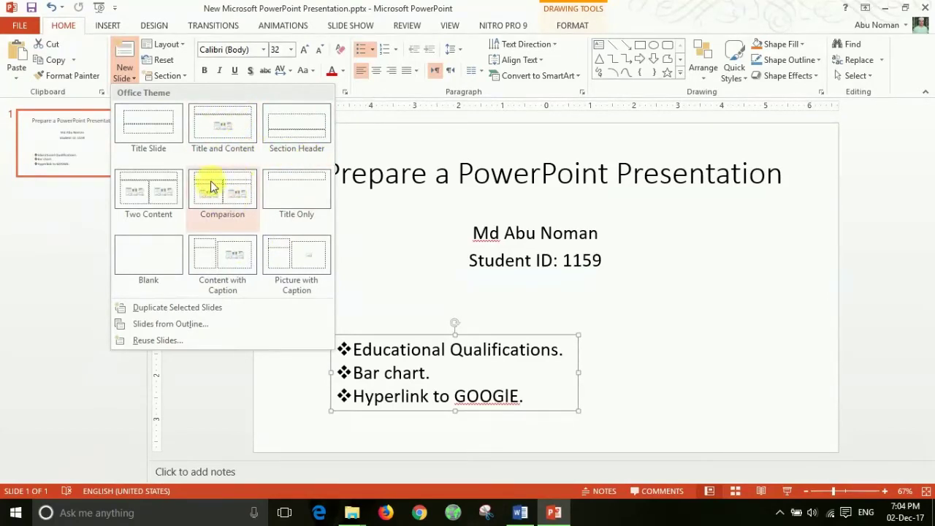
pyautogui.click(228, 143)
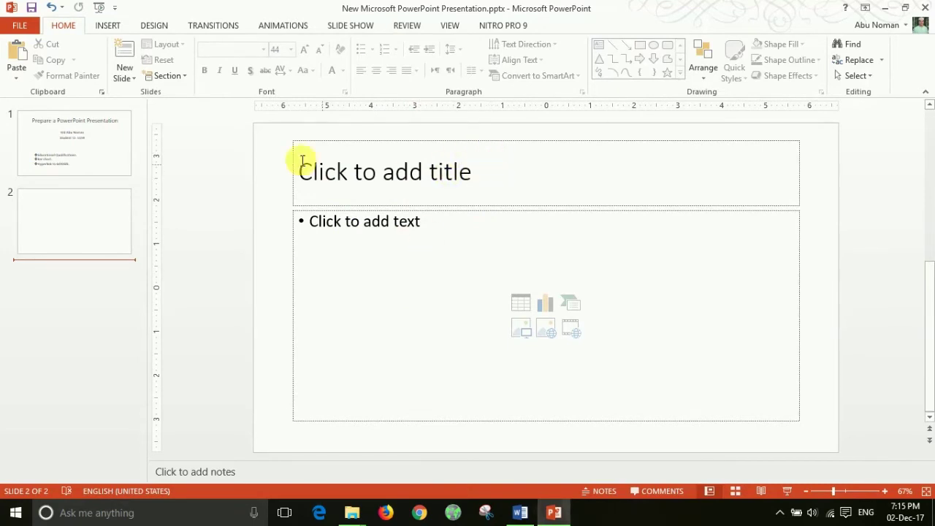
pyautogui.click(101, 136)
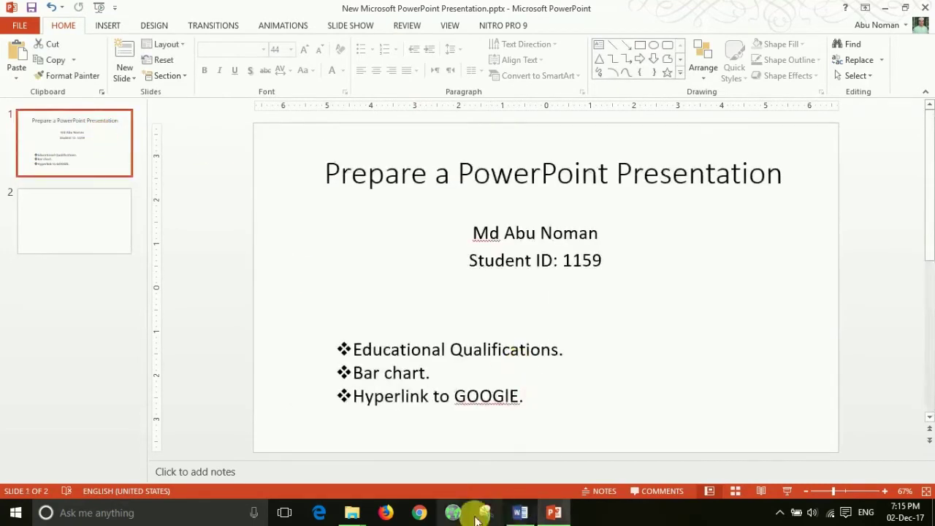
pyautogui.press('super+d')
pyautogui.doubleClick(229, 246)
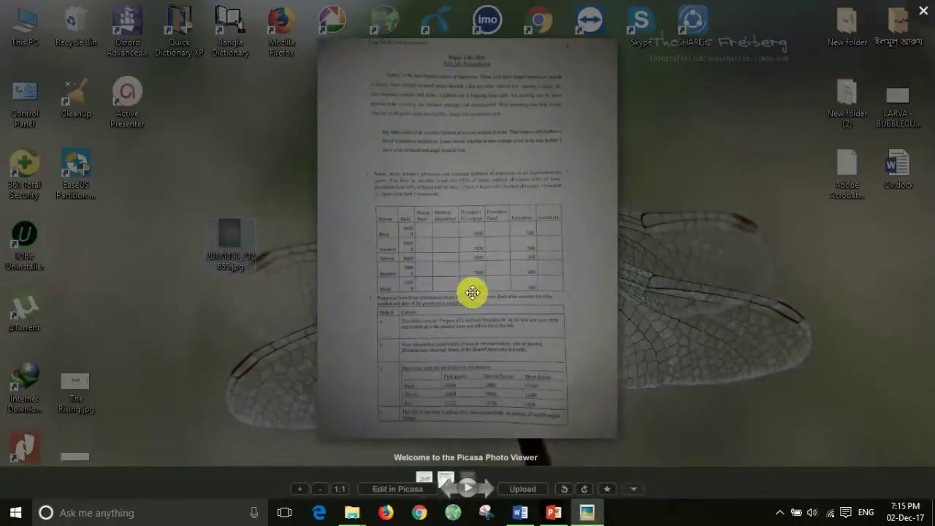
pyautogui.scroll(2, 473, 292)
pyautogui.moveTo(500, 328); pyautogui.dragTo(497, 183)
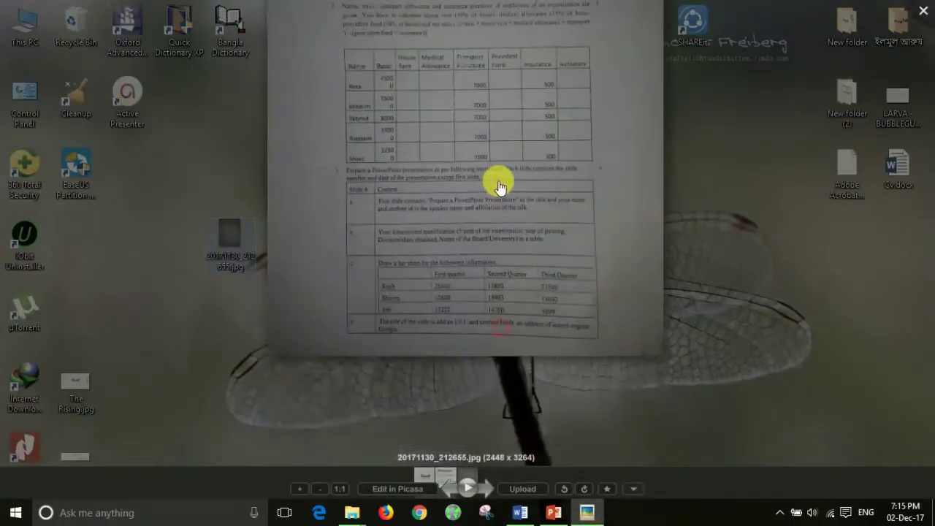
pyautogui.scroll(3, 501, 179)
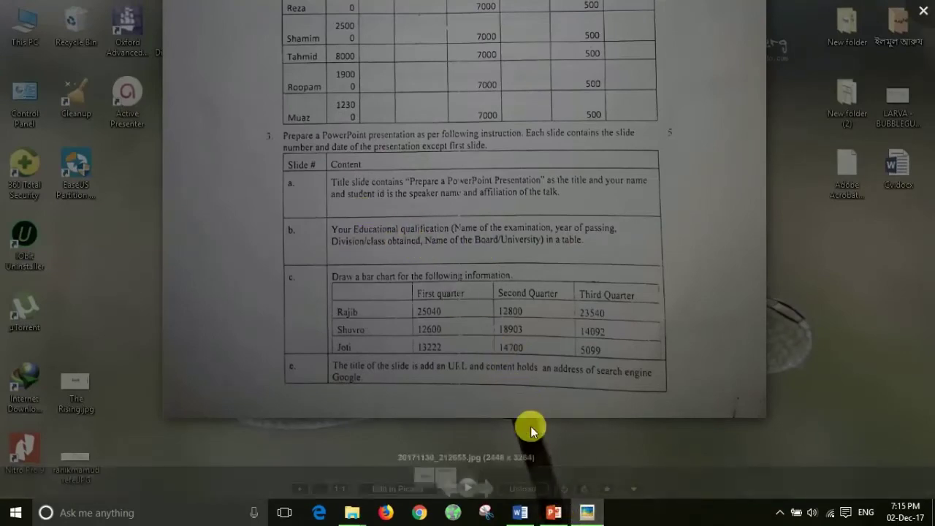
pyautogui.click(553, 512)
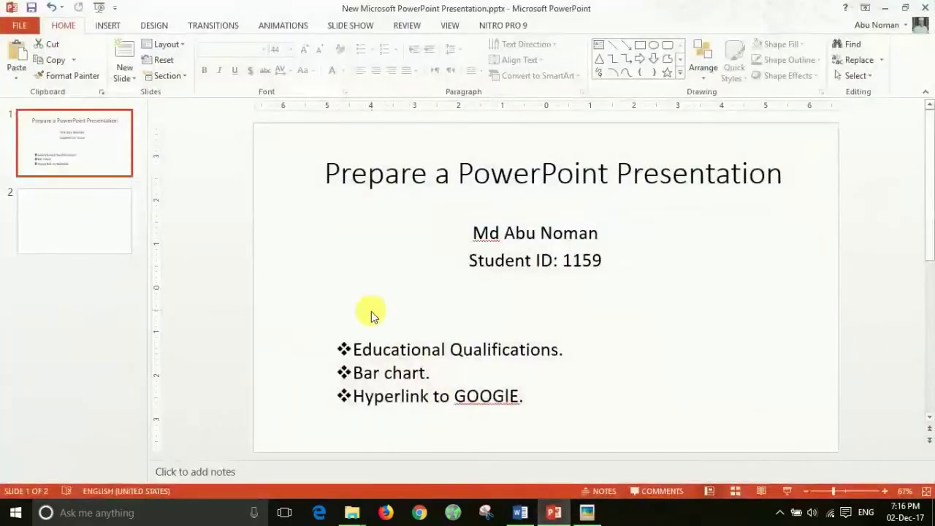
# Step: Title slide 2 'Educational Qualifications'
pyautogui.click(62, 235)
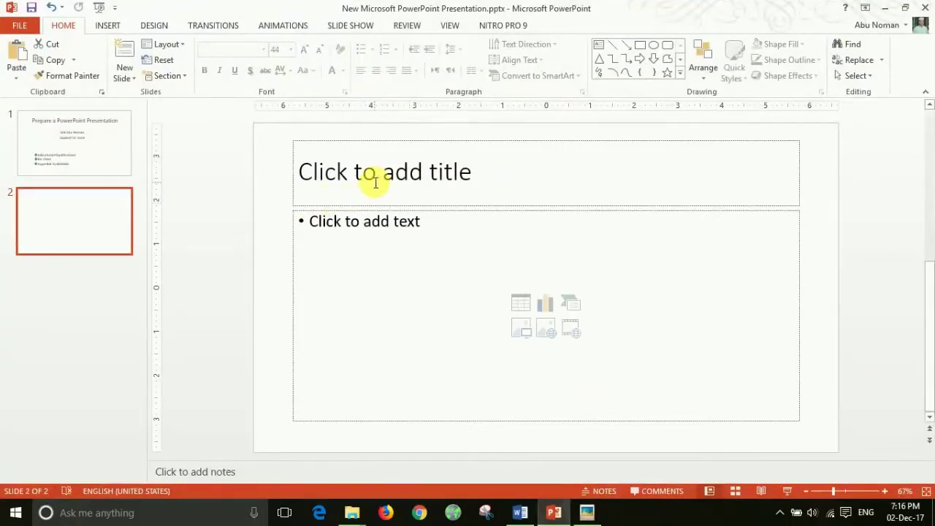
pyautogui.click(374, 182)
pyautogui.write('Educaional Qual')
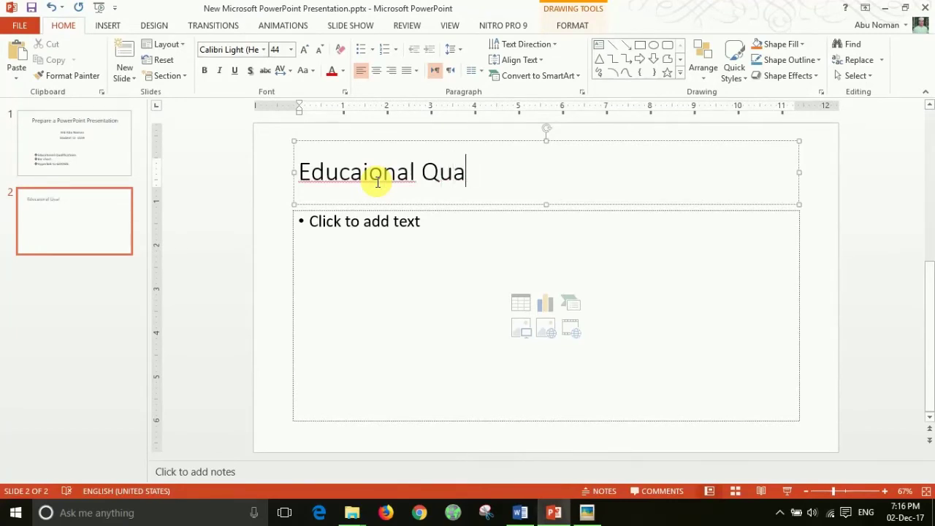
pyautogui.press('BackSpace')
pyautogui.press('BackSpace')
pyautogui.press('BackSpace')
pyautogui.press('BackSpace')
pyautogui.press('BackSpace')
pyautogui.press('BackSpace')
pyautogui.press('BackSpace')
pyautogui.press('BackSpace')
pyautogui.press('BackSpace')
pyautogui.write('tional LO')
pyautogui.press('BackSpace')
pyautogui.press('BackSpace')
pyautogui.write('qu')
pyautogui.press('BackSpace')
pyautogui.press('BackSpace')
pyautogui.write('Qualifications')
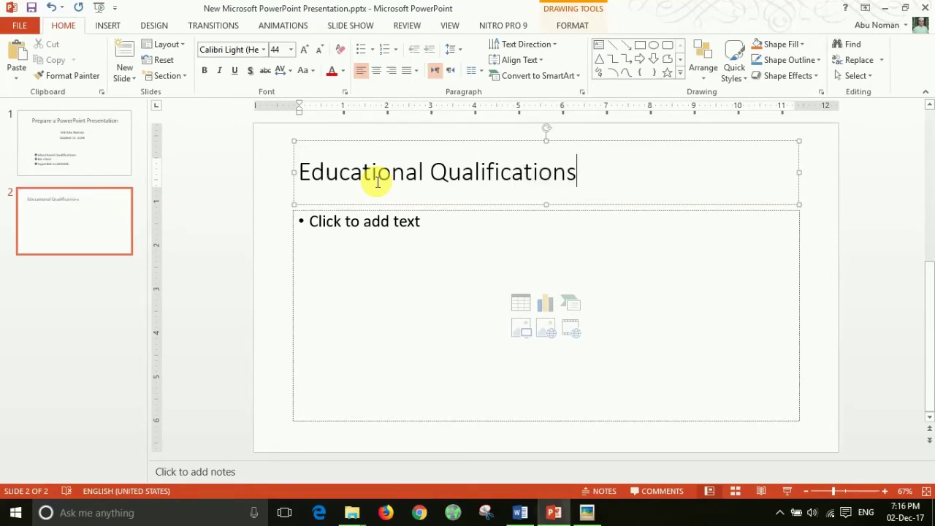
# Step: Select the empty content placeholder on slide 2 and delete it
pyautogui.click(336, 253)
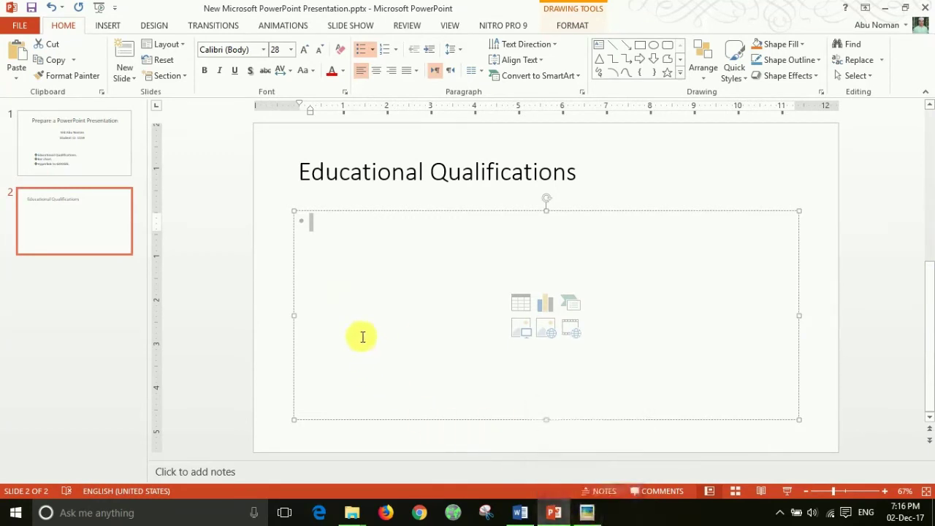
pyautogui.click(333, 268)
pyautogui.click(278, 261)
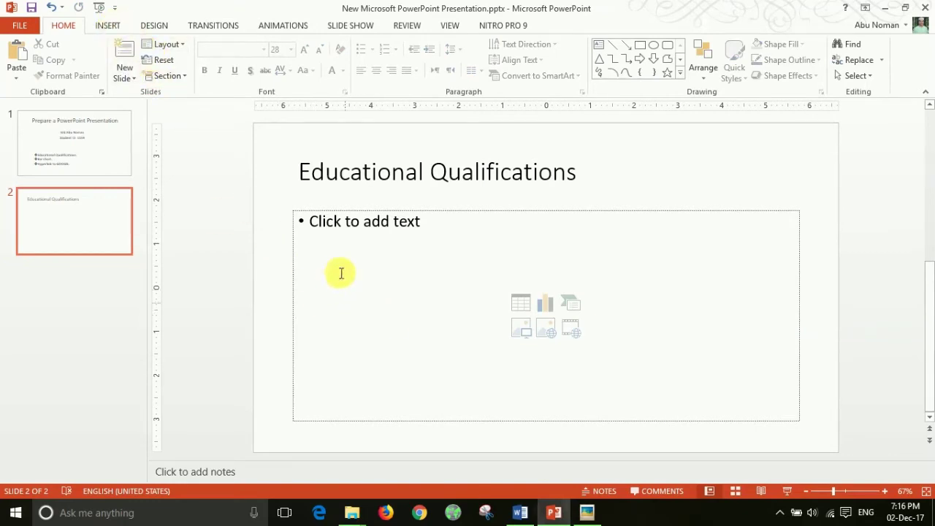
pyautogui.click(292, 260)
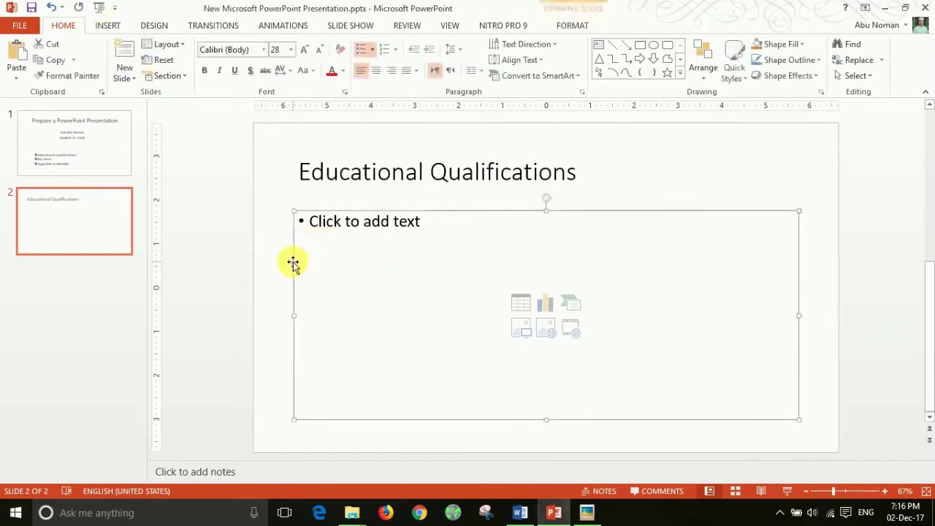
pyautogui.click(265, 286)
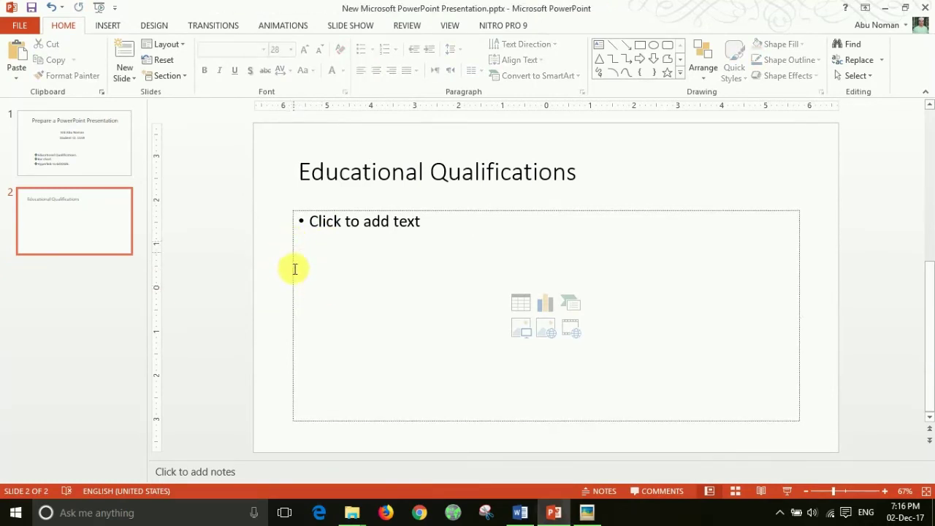
pyautogui.click(292, 274)
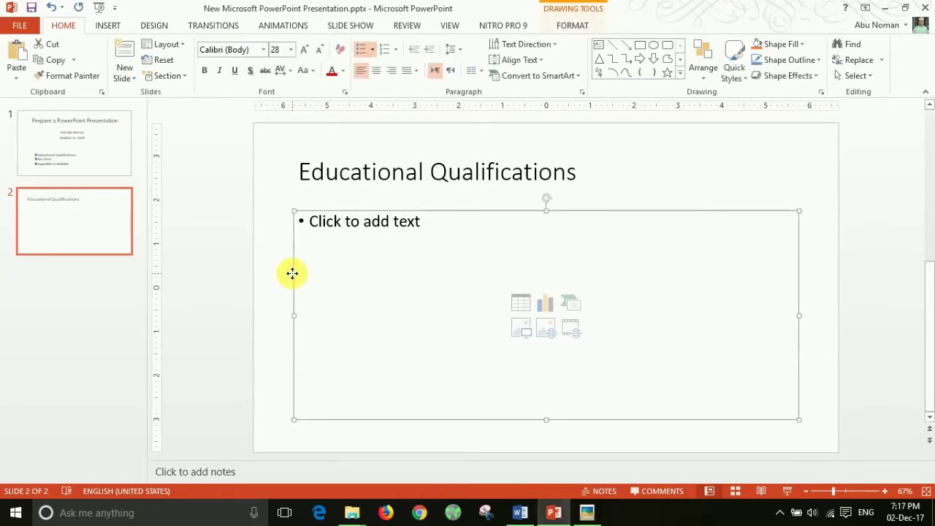
pyautogui.press('Delete')
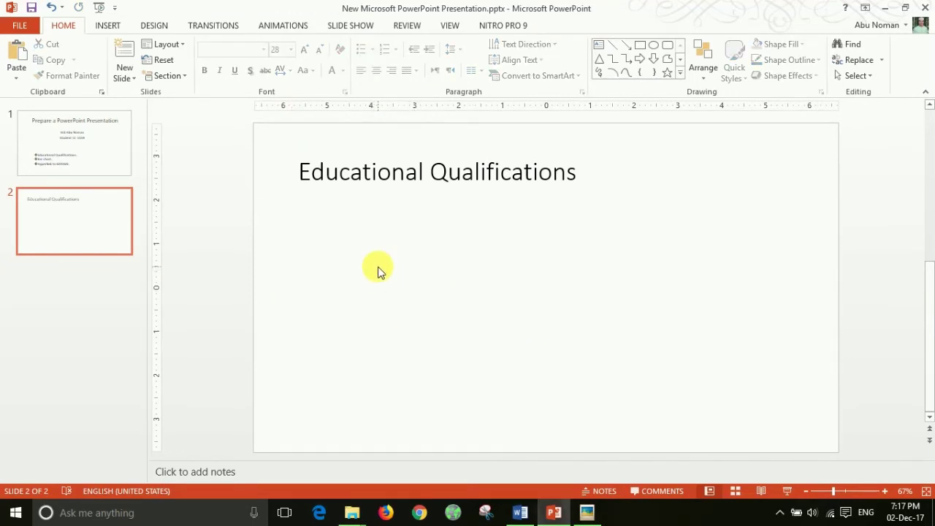
# Step: Look over the Insert tab's Table size options, then bring up the assignment photo
pyautogui.click(107, 25)
pyautogui.click(54, 69)
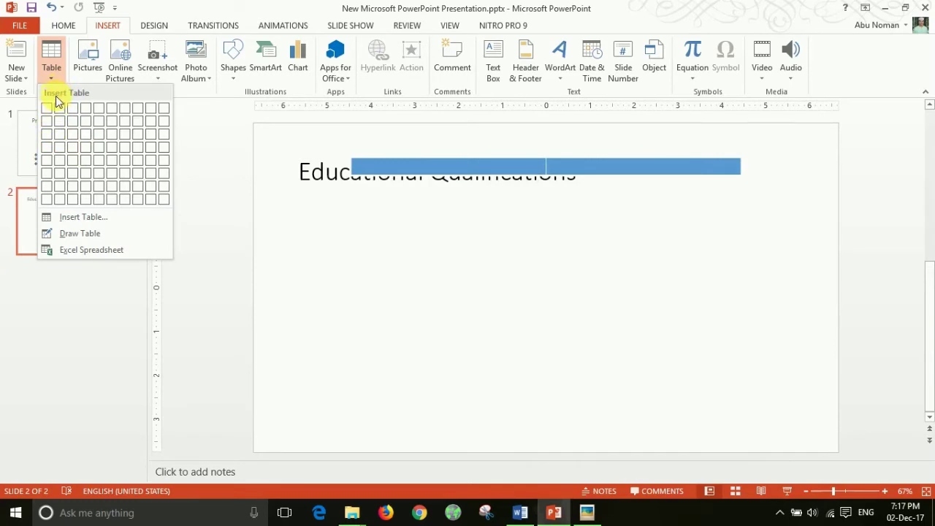
pyautogui.click(584, 513)
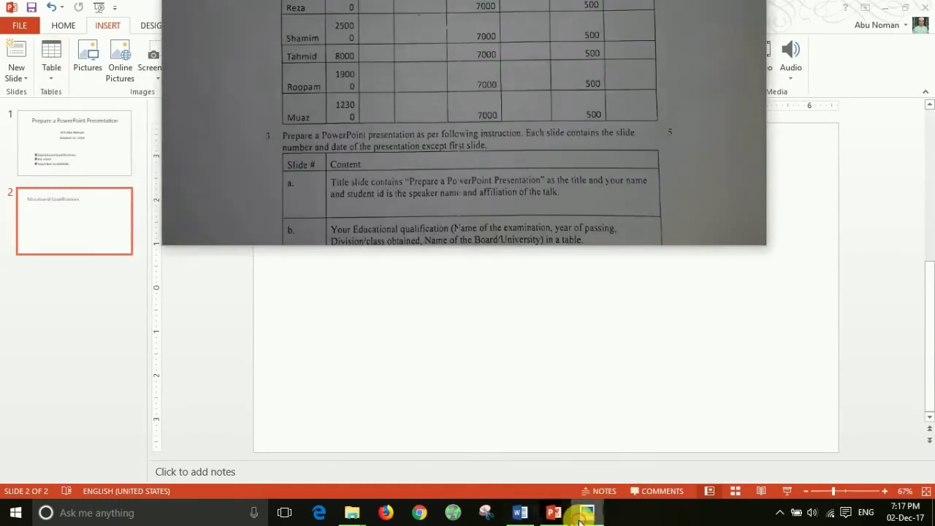
# Step: Pan the photo to item b's table requirement, then close the viewer
pyautogui.moveTo(509, 175); pyautogui.dragTo(511, 59)
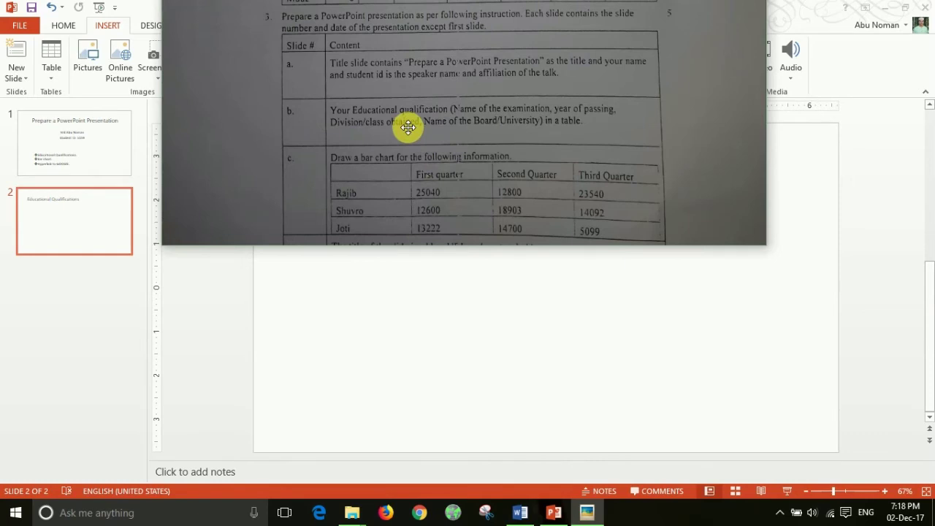
pyautogui.press('Escape')
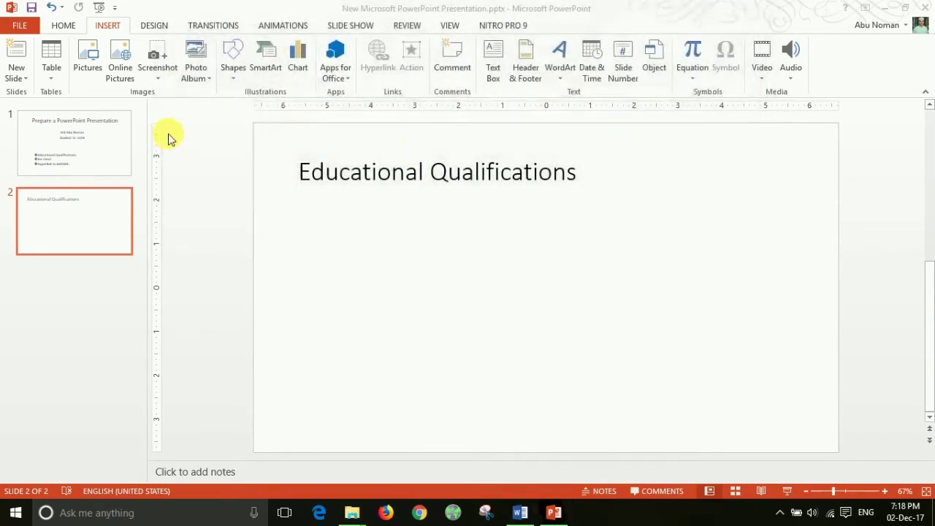
# Step: Insert a table with 4 columns and 4 rows via Insert Table
pyautogui.click(51, 80)
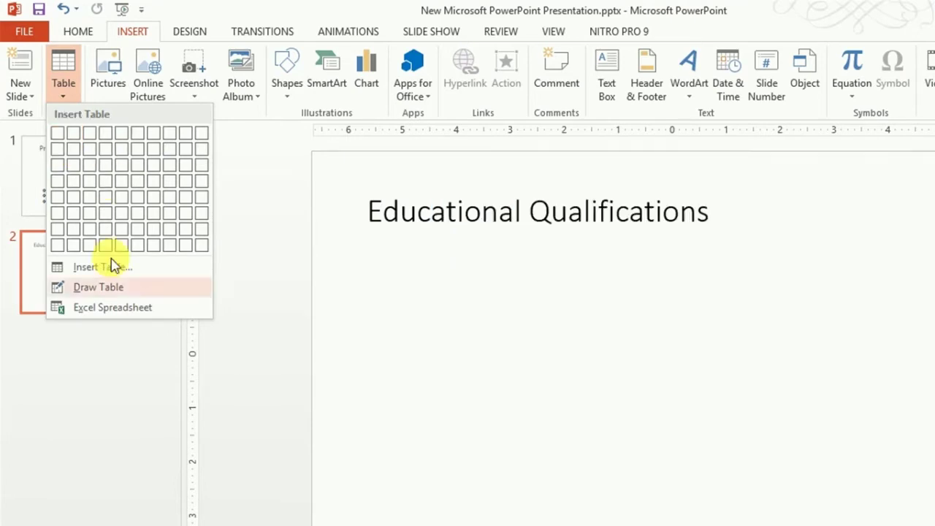
pyautogui.click(93, 271)
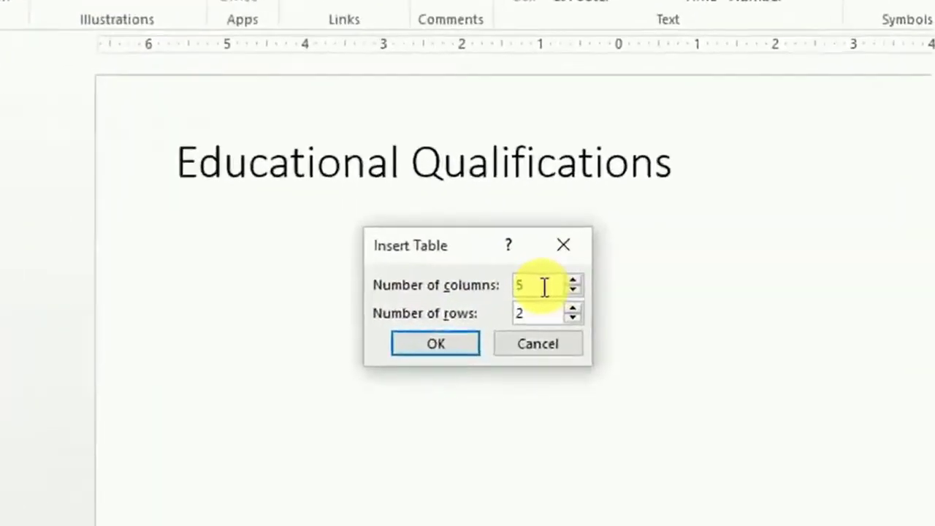
pyautogui.click(544, 287)
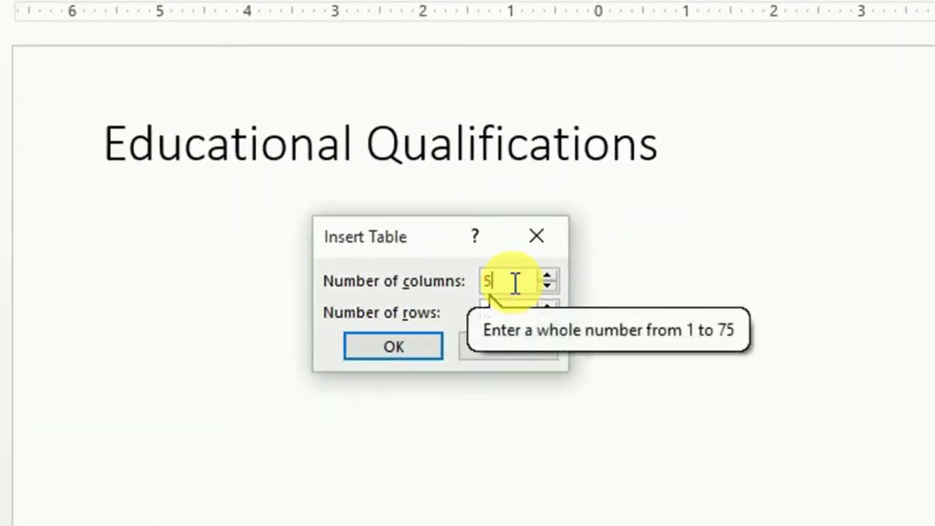
pyautogui.press('BackSpace')
pyautogui.write('4')
pyautogui.click(500, 313)
pyautogui.press('BackSpace')
pyautogui.write('4')
pyautogui.click(420, 340)
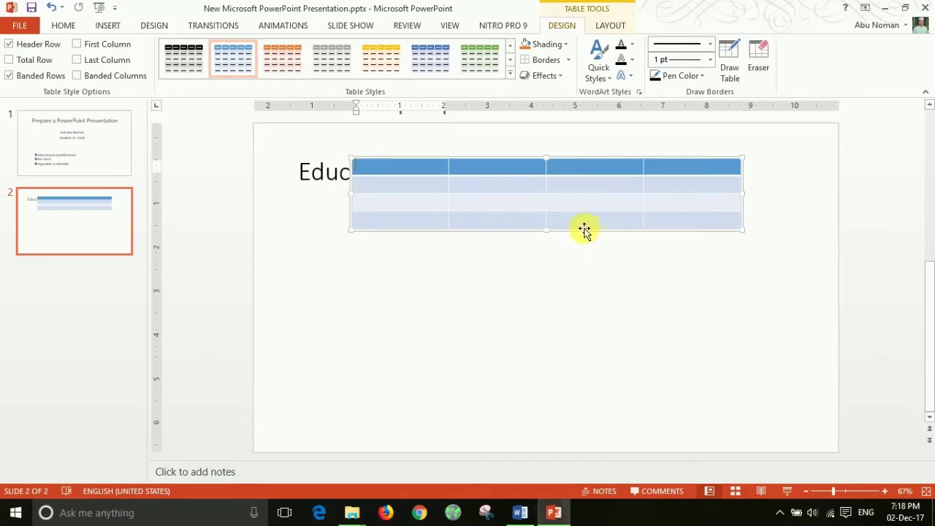
# Step: Move the table below the title and enlarge it across the slide body
pyautogui.moveTo(584, 231); pyautogui.dragTo(562, 302)
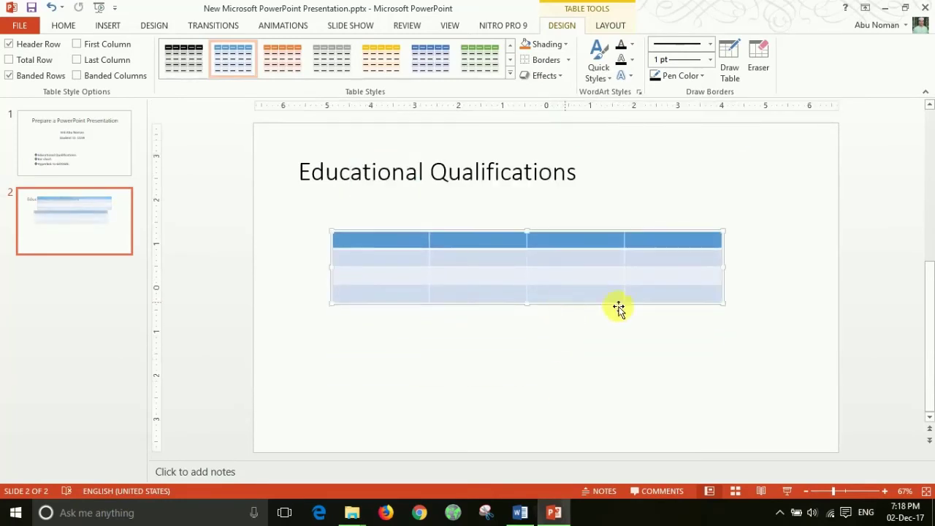
pyautogui.moveTo(721, 302); pyautogui.dragTo(795, 403)
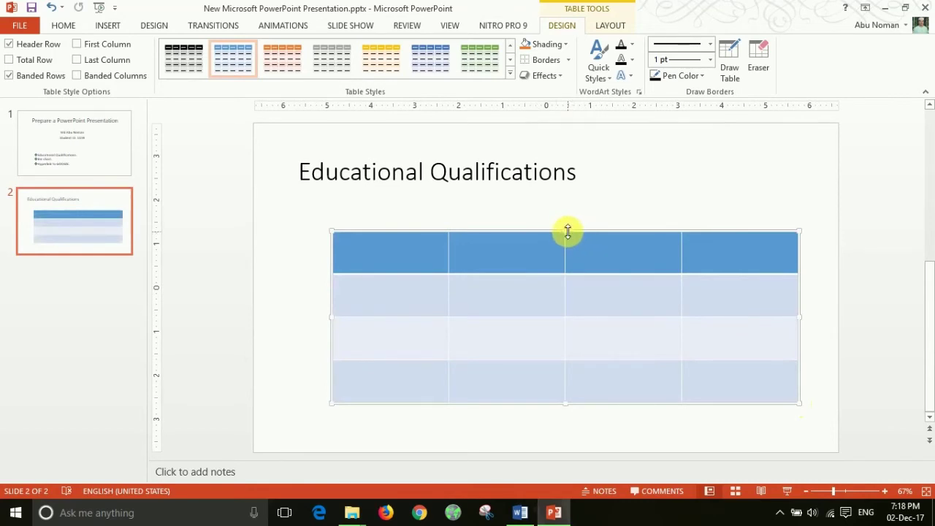
pyautogui.moveTo(553, 232); pyautogui.dragTo(479, 218)
pyautogui.click(365, 237)
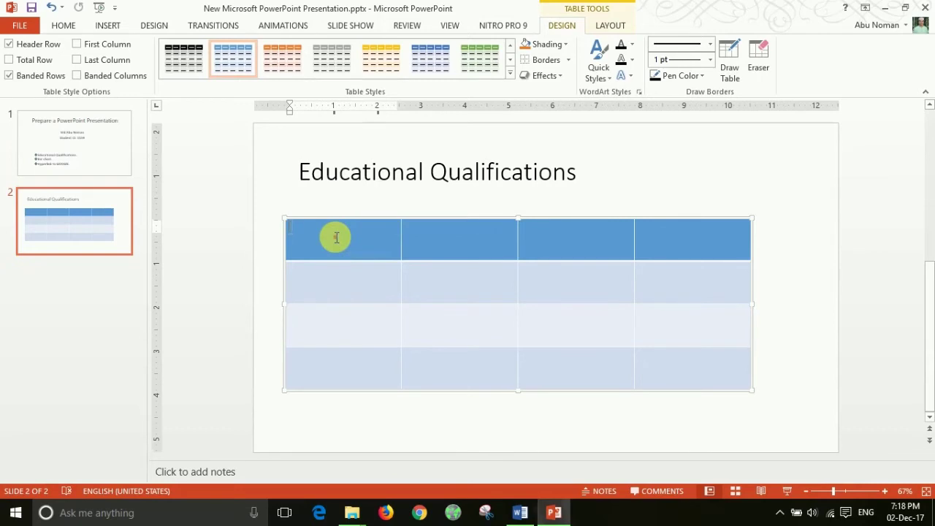
# Step: Fill the header cells with Name of the Examinations, Year of passing, GPA and Board/ University
pyautogui.click(335, 236)
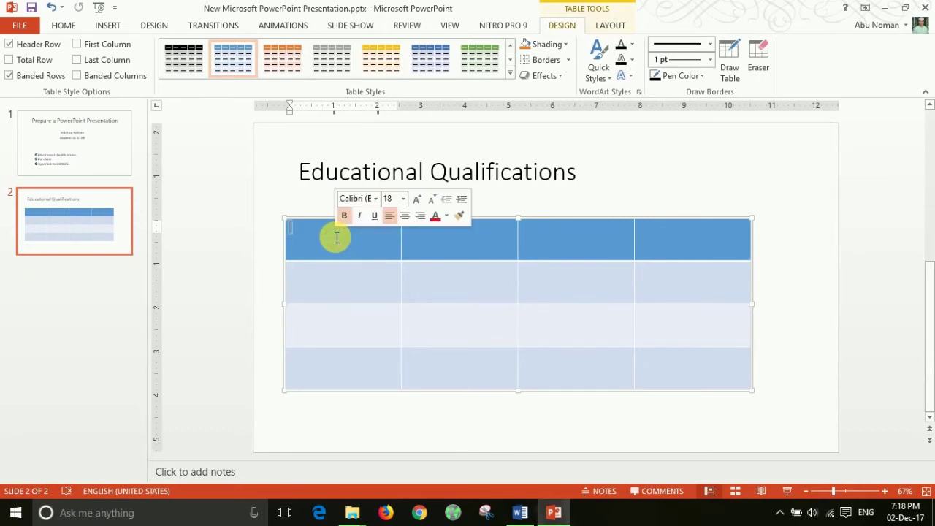
pyautogui.write('Name of the E')
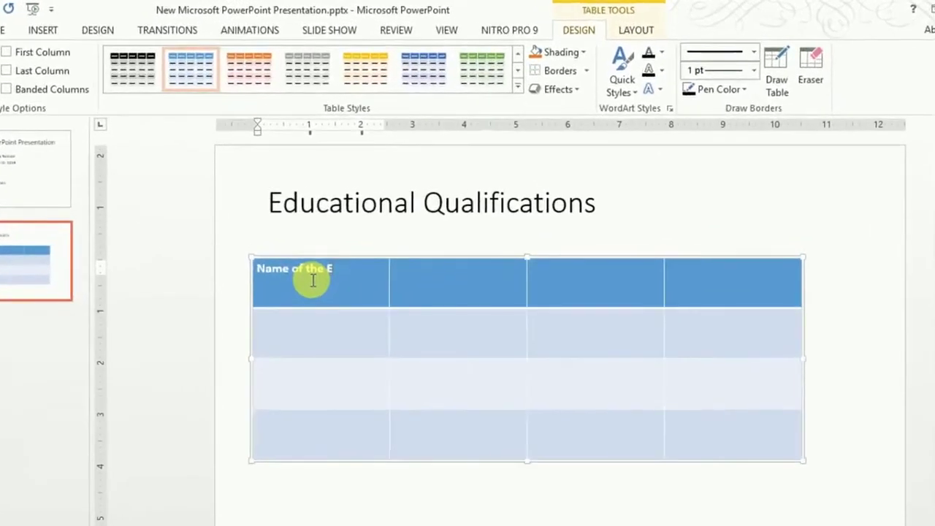
pyautogui.write('xamination')
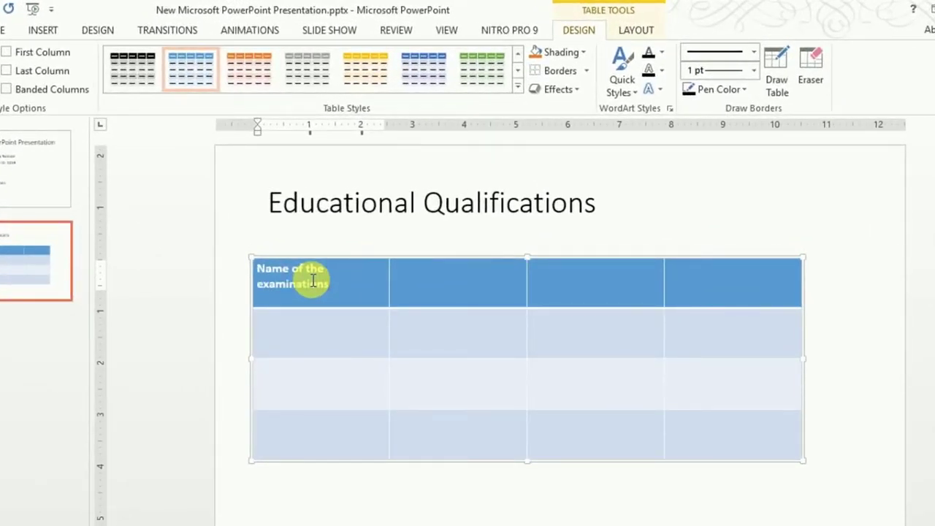
pyautogui.write('s')
pyautogui.click(442, 279)
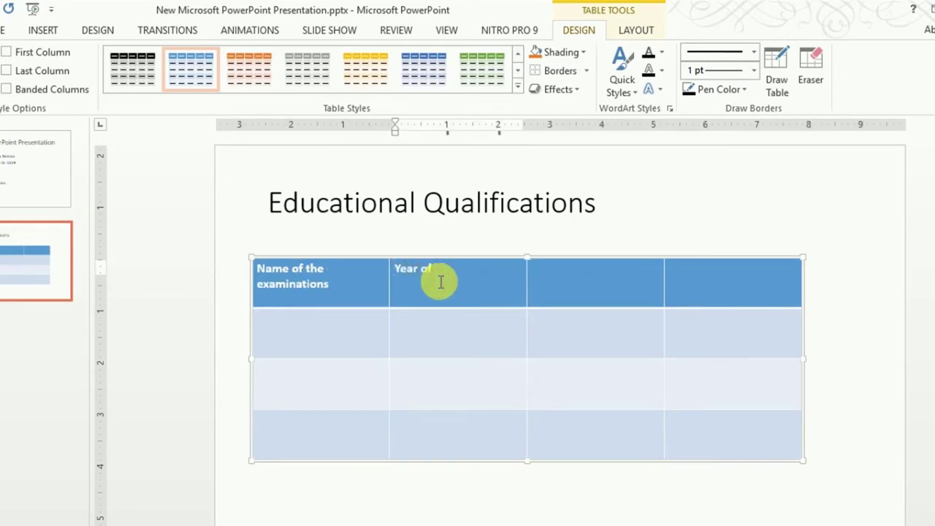
pyautogui.write('Year of passing')
pyautogui.click(553, 285)
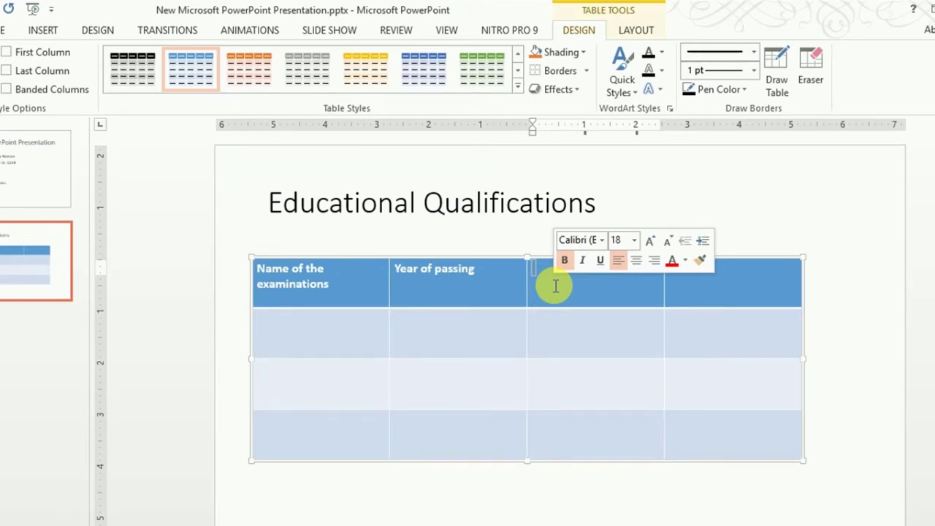
pyautogui.write('PA')
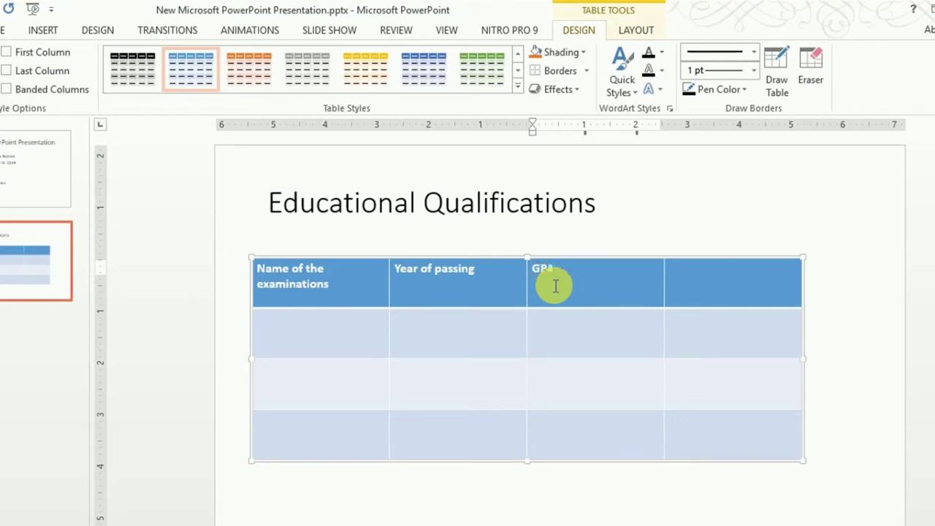
pyautogui.click(712, 274)
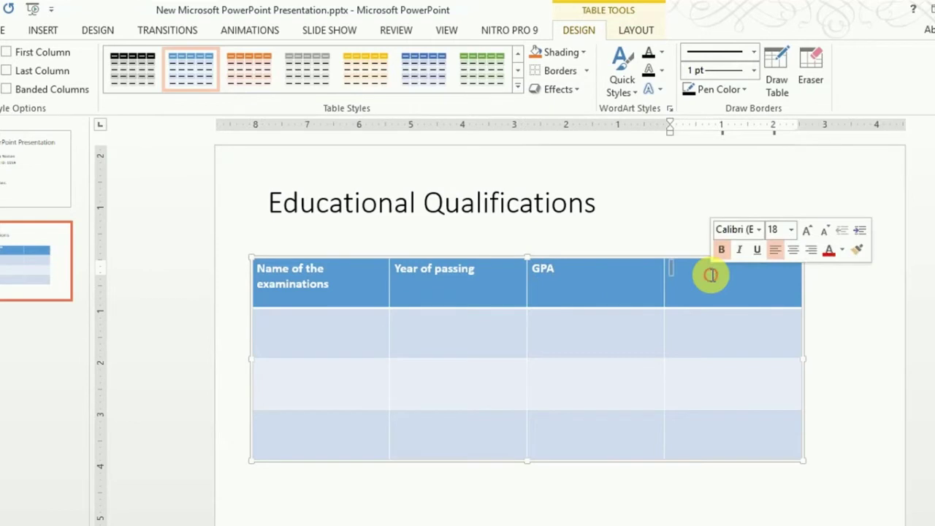
pyautogui.write('Board/ Un')
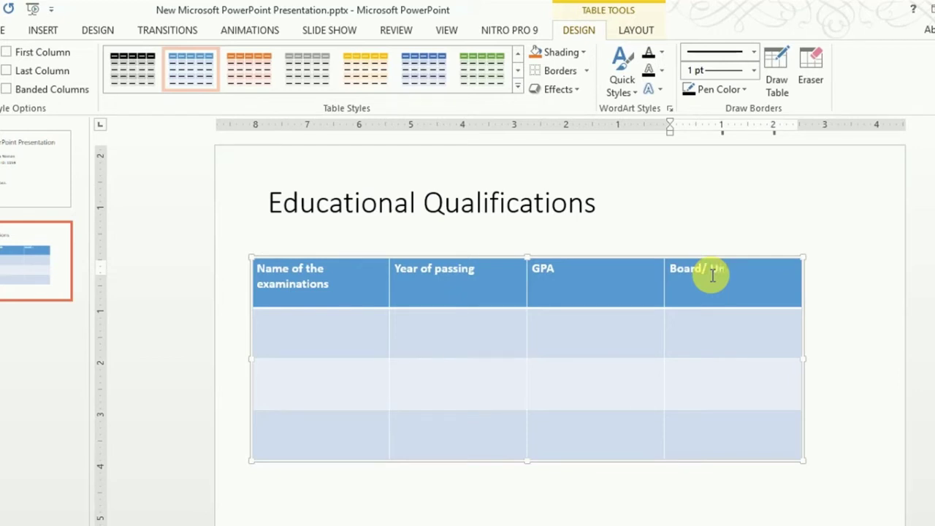
pyautogui.write('iversity')
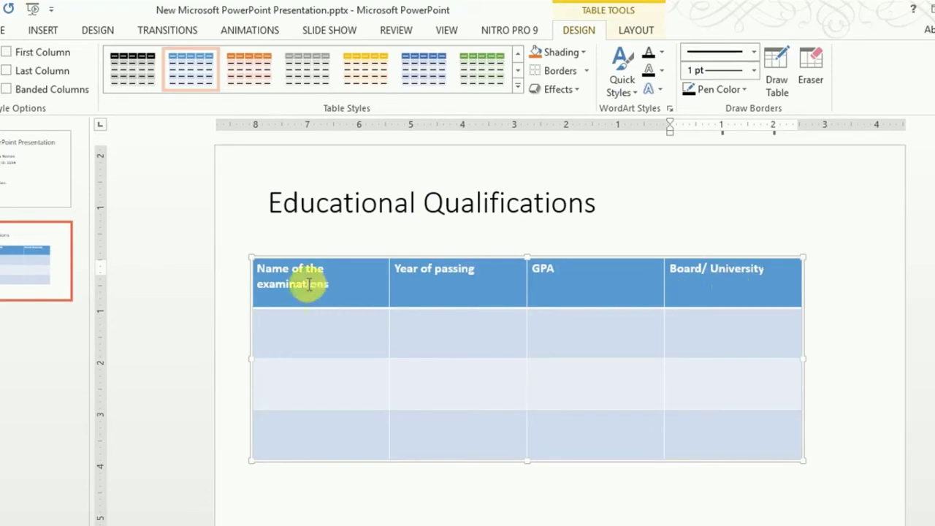
# Step: Set the header row text to 24 point
pyautogui.moveTo(777, 269); pyautogui.dragTo(355, 292)
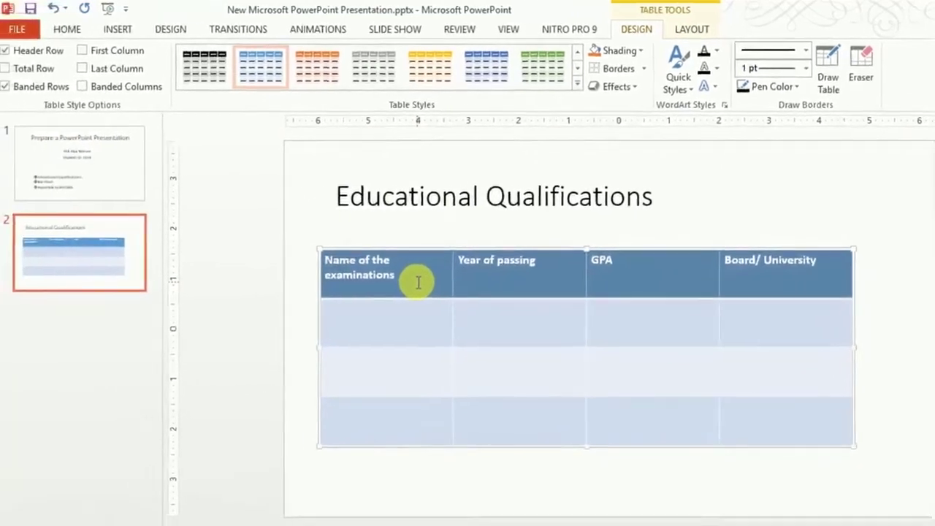
pyautogui.click(74, 27)
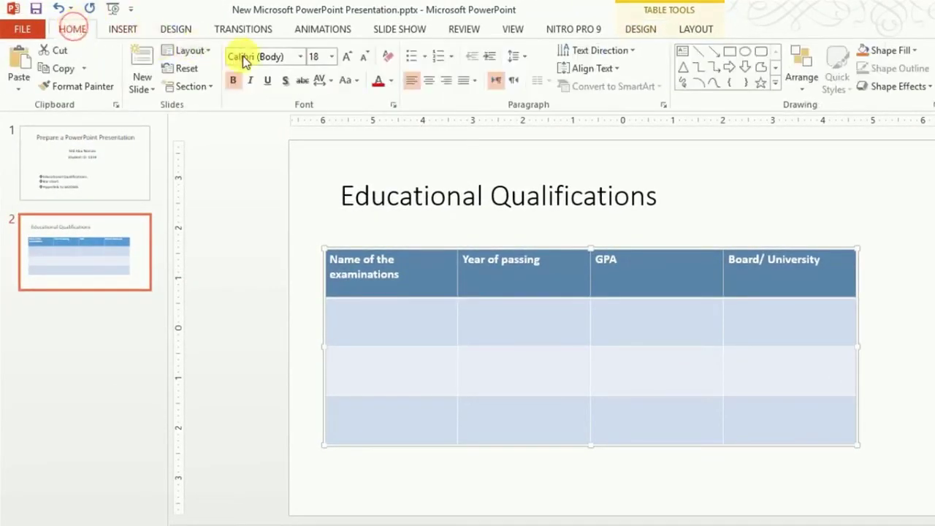
pyautogui.click(332, 59)
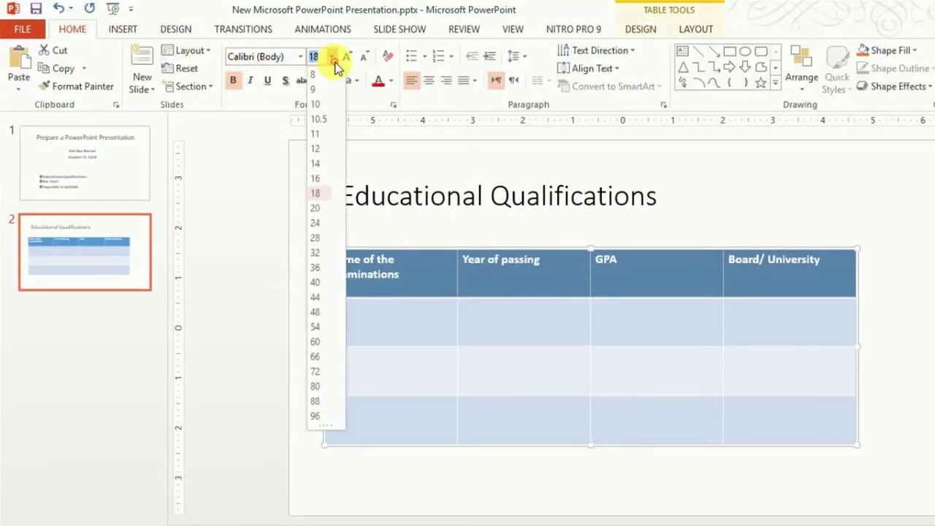
pyautogui.click(322, 224)
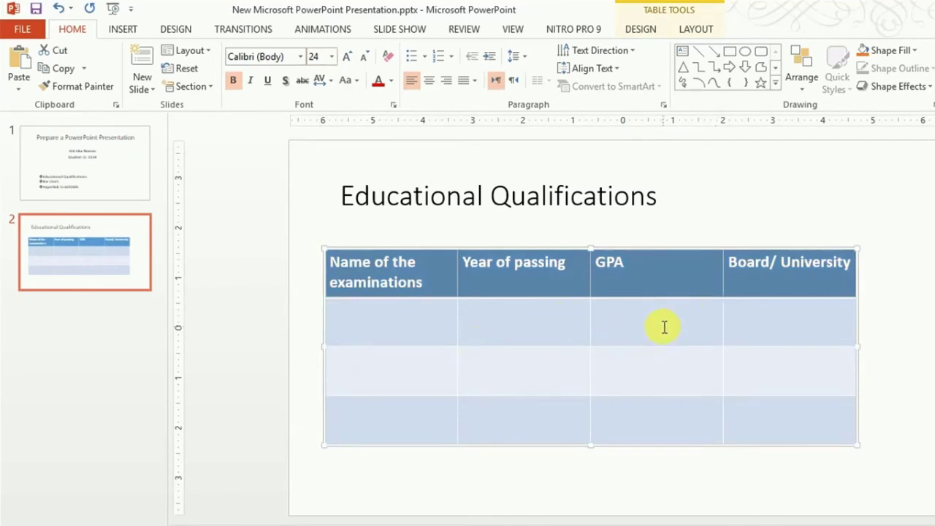
pyautogui.click(393, 333)
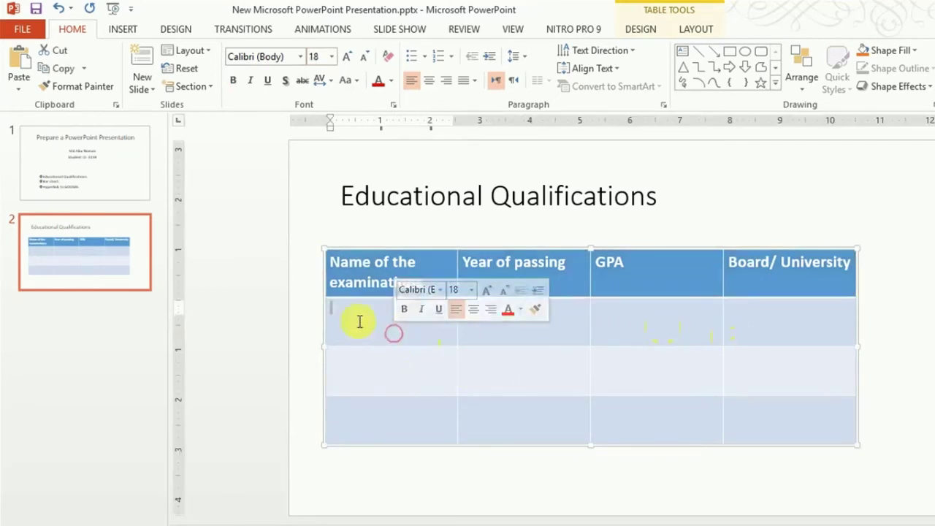
# Step: Enter SSC, HSC and Hon's in the first column's data rows
pyautogui.click(362, 328)
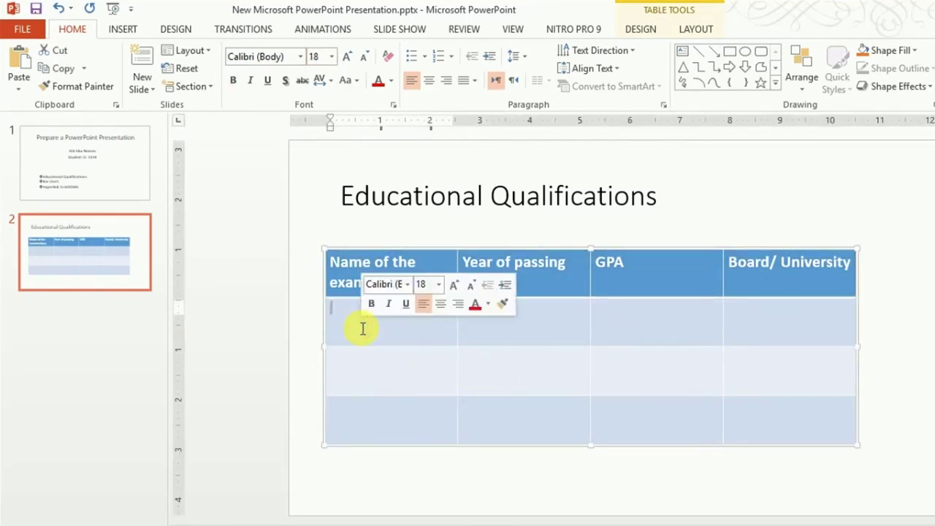
pyautogui.write('SS')
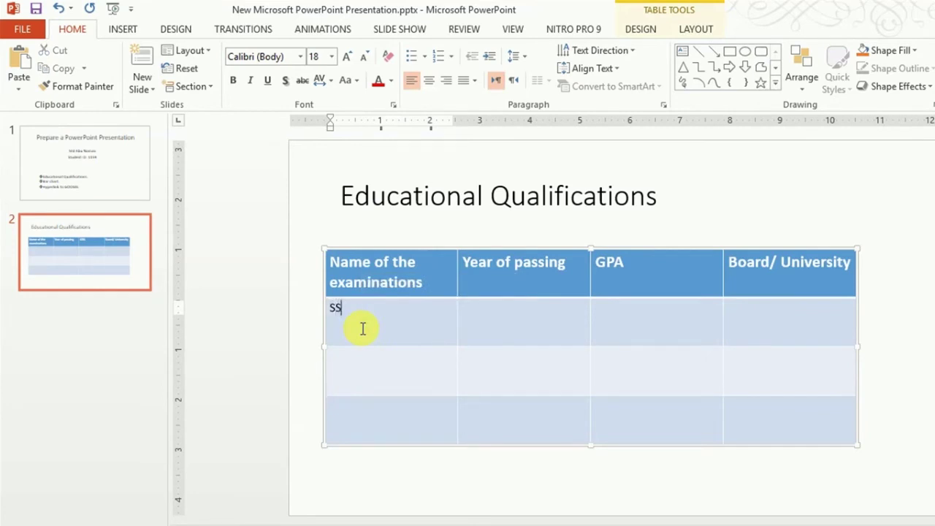
pyautogui.write('C')
pyautogui.click(387, 369)
pyautogui.write('HS')
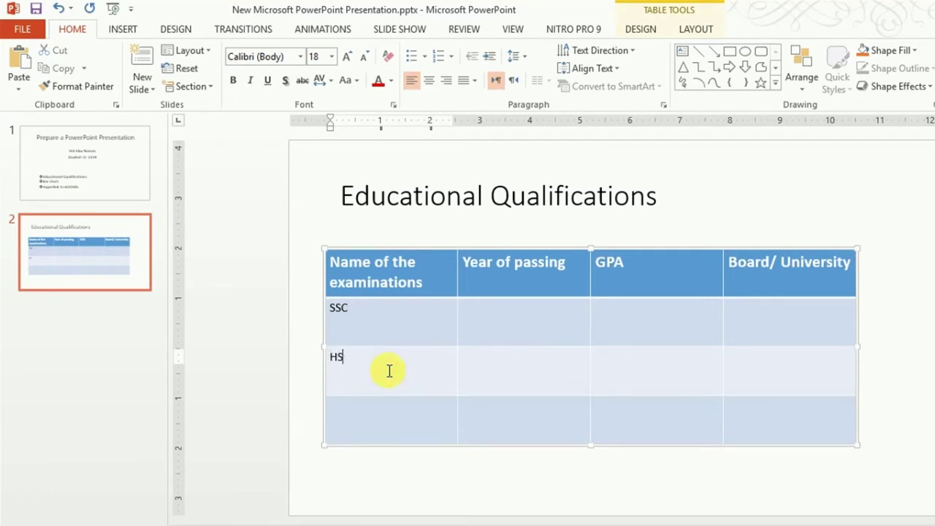
pyautogui.click(355, 417)
pyautogui.write('HO')
pyautogui.press('BackSpace')
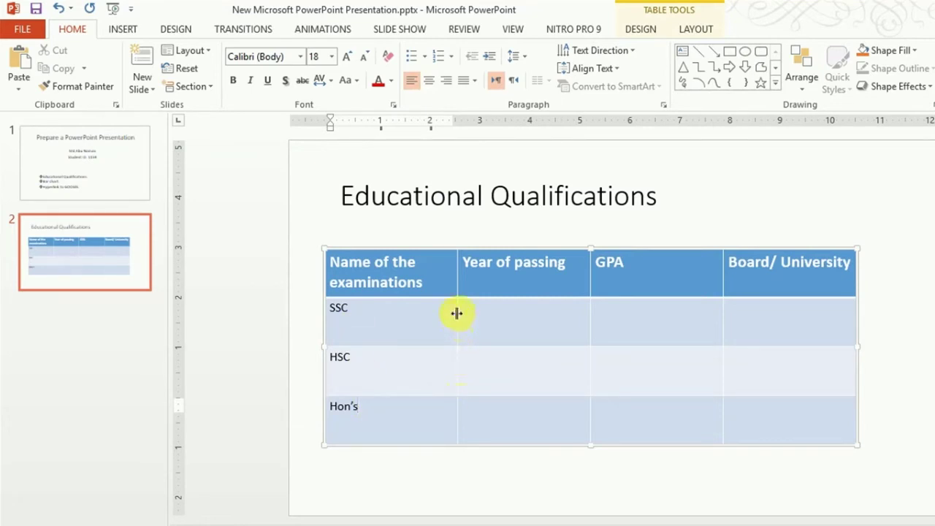
# Step: Narrow the first column and enter passing years 2012, 2014 and 2018
pyautogui.moveTo(456, 315); pyautogui.dragTo(429, 312)
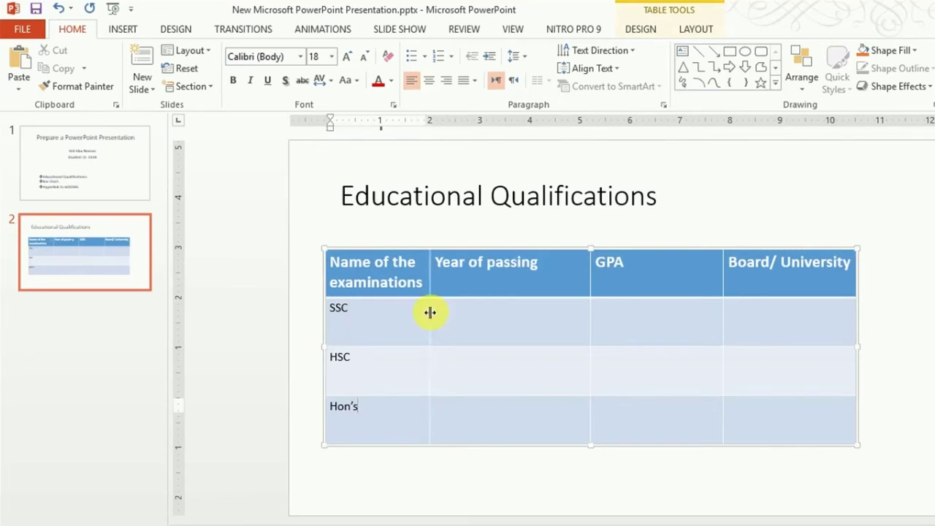
pyautogui.click(488, 323)
pyautogui.write('20')
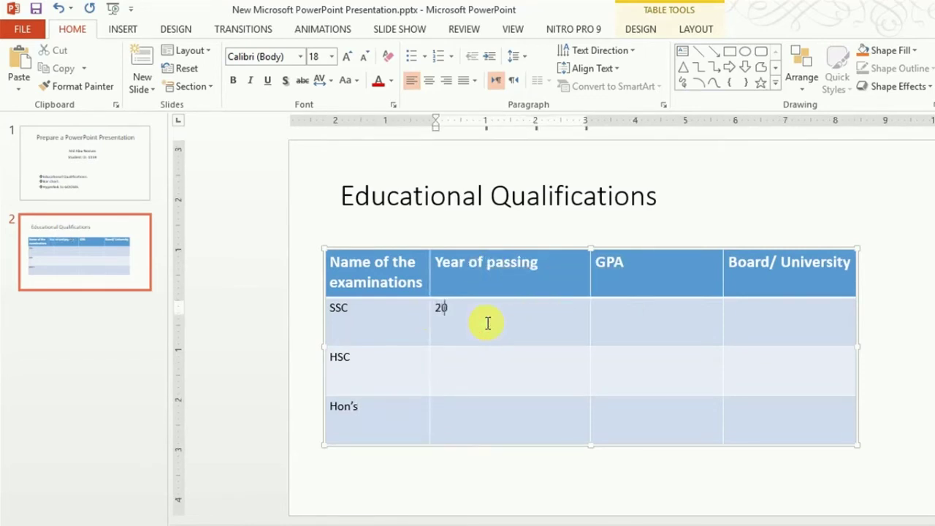
pyautogui.write('12')
pyautogui.click(502, 377)
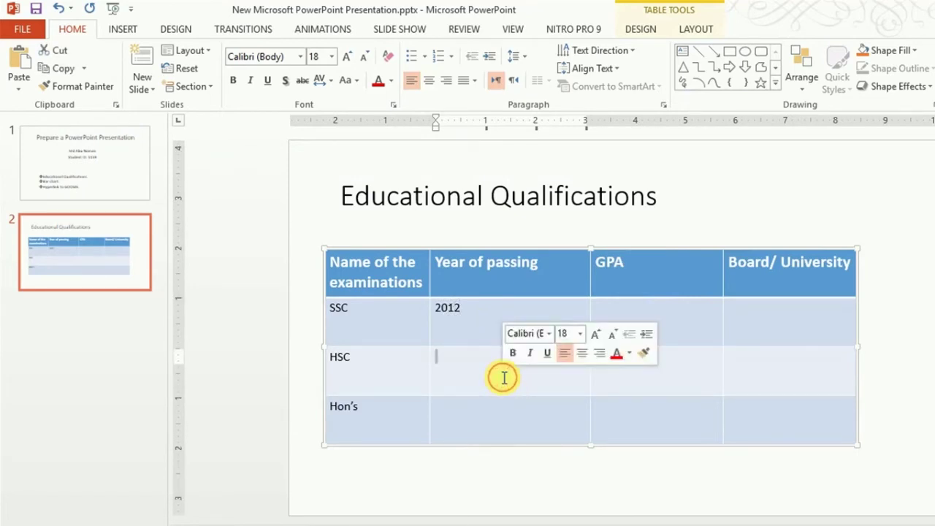
pyautogui.write('2014')
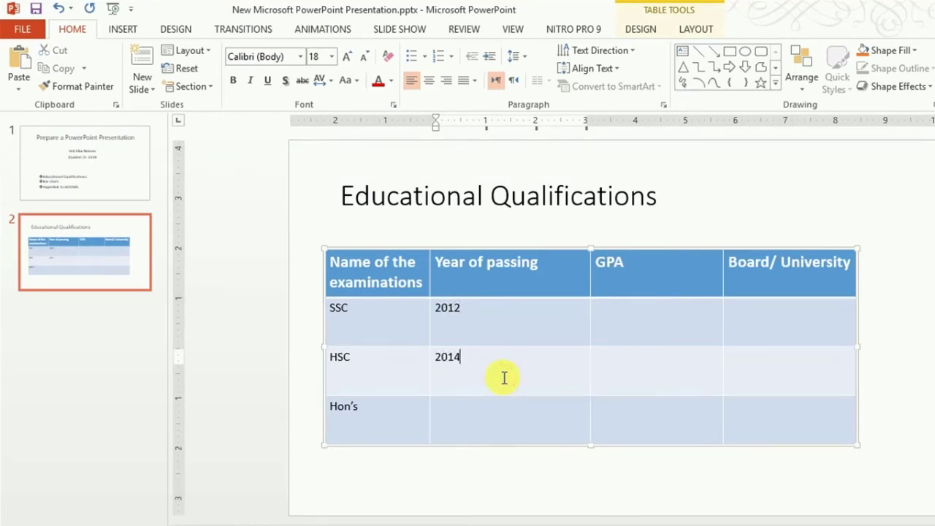
pyautogui.click(497, 419)
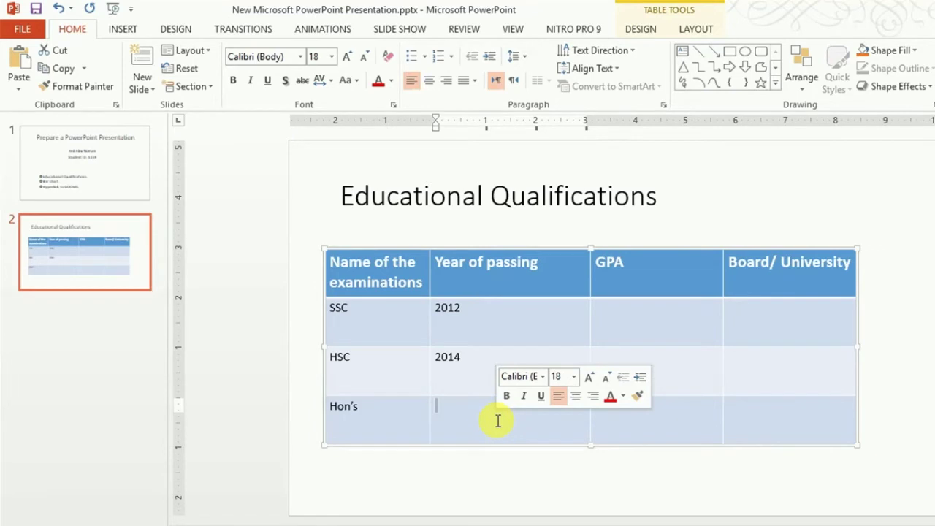
pyautogui.write('2018')
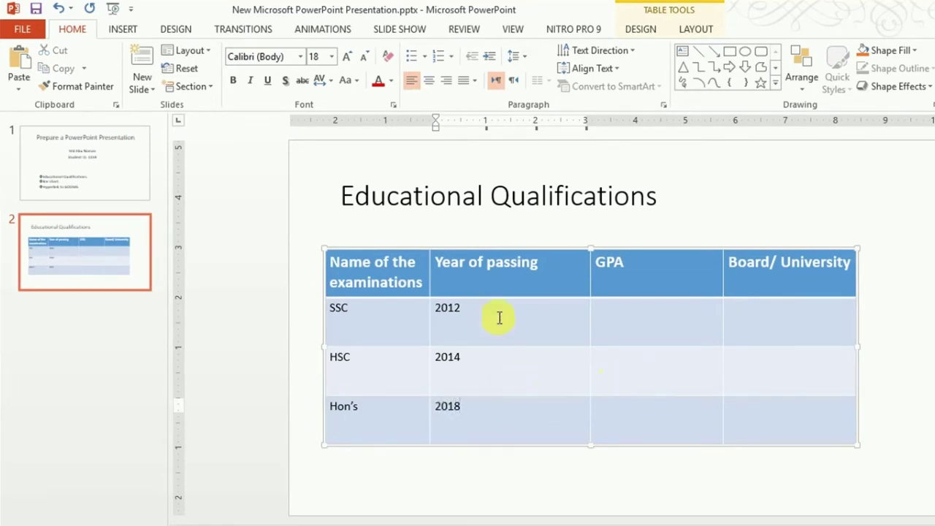
pyautogui.click(648, 316)
pyautogui.click(647, 317)
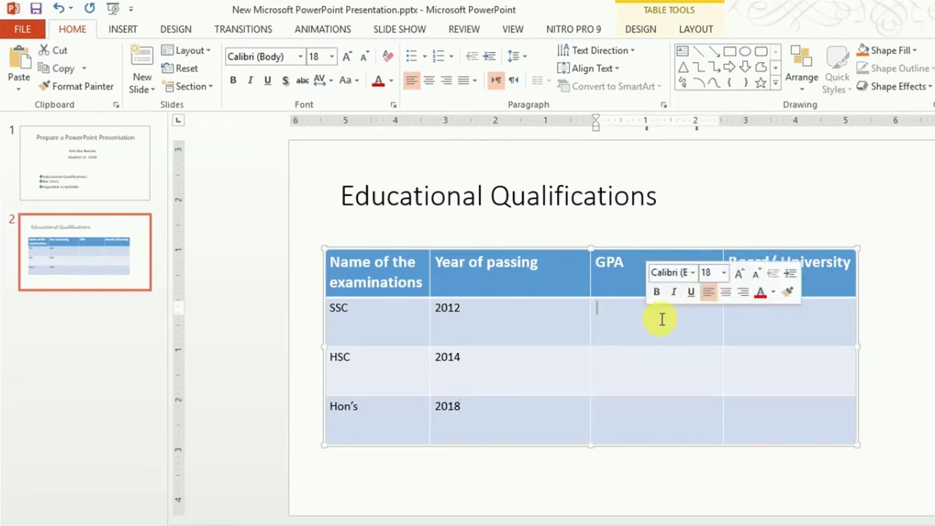
# Step: Enter GPAs 5.00, 5.00 and 3.75 for the three rows
pyautogui.write('5.00')
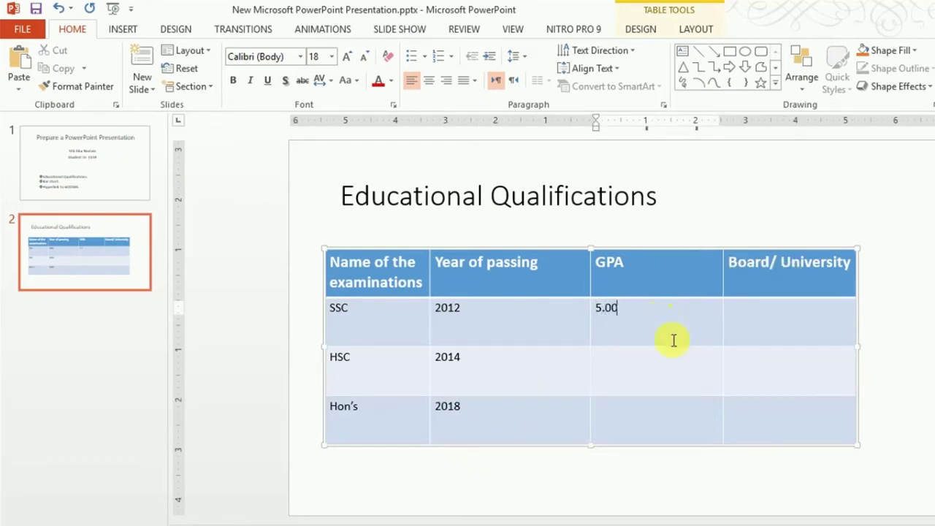
pyautogui.click(665, 368)
pyautogui.write('5.0')
pyautogui.click(669, 418)
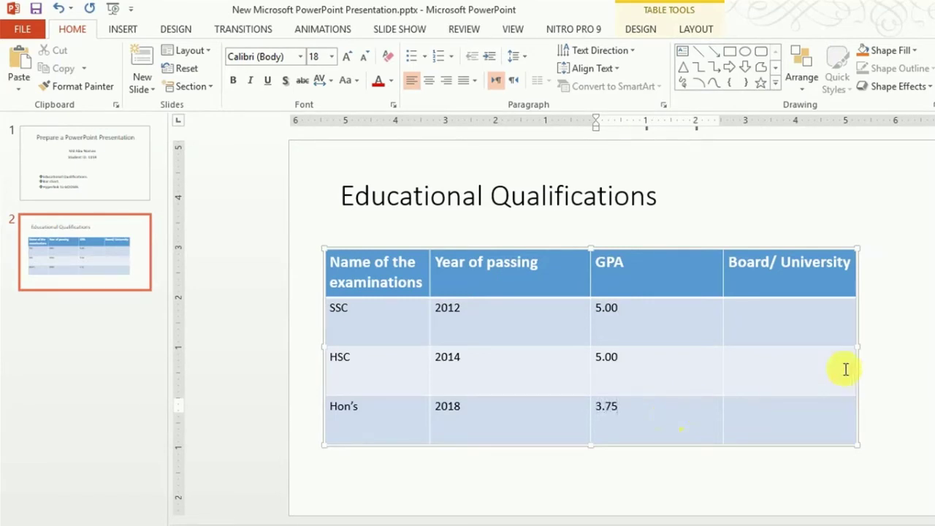
# Step: Narrow the GPA column, enter boards Dhaka, Dhaka, University of Dhaka, and nudge the table
pyautogui.click(765, 316)
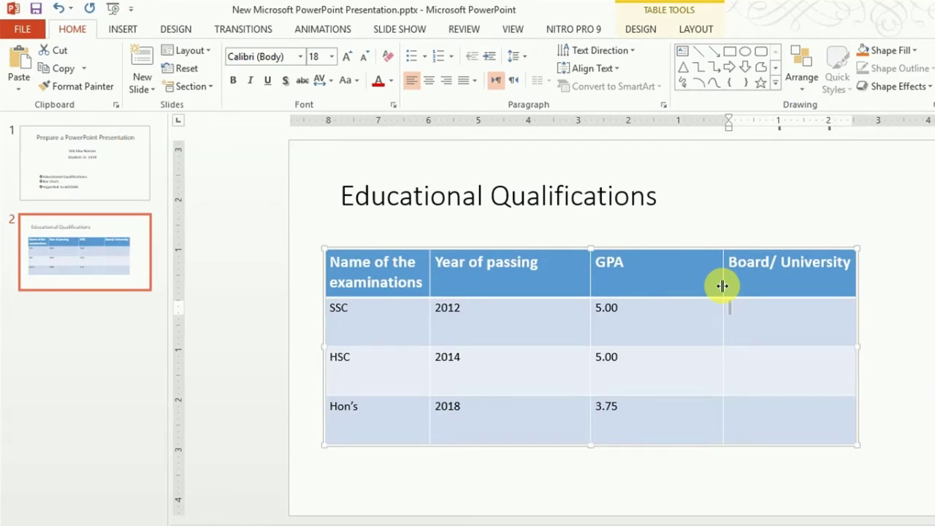
pyautogui.moveTo(721, 286); pyautogui.dragTo(645, 279)
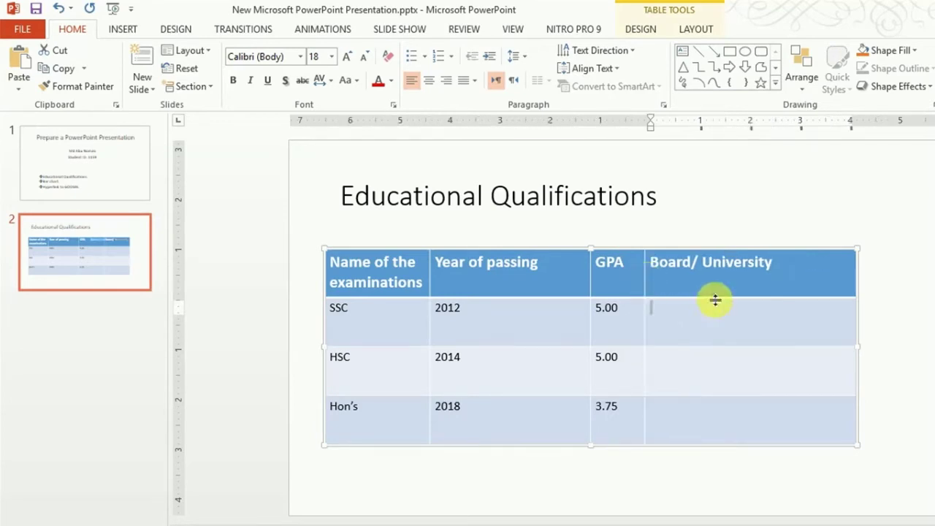
pyautogui.click(684, 313)
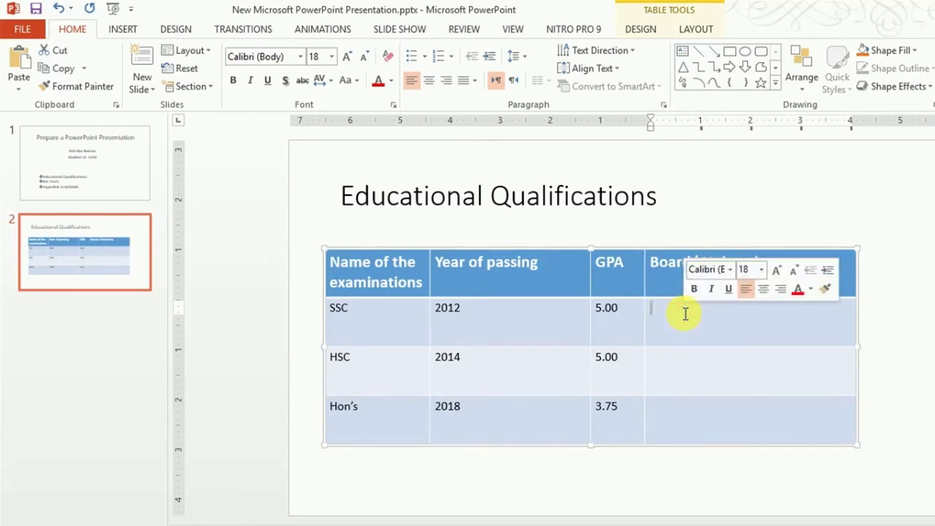
pyautogui.write('Dhaka')
pyautogui.click(716, 365)
pyautogui.write('Dhaka')
pyautogui.click(729, 420)
pyautogui.write('University of Dha')
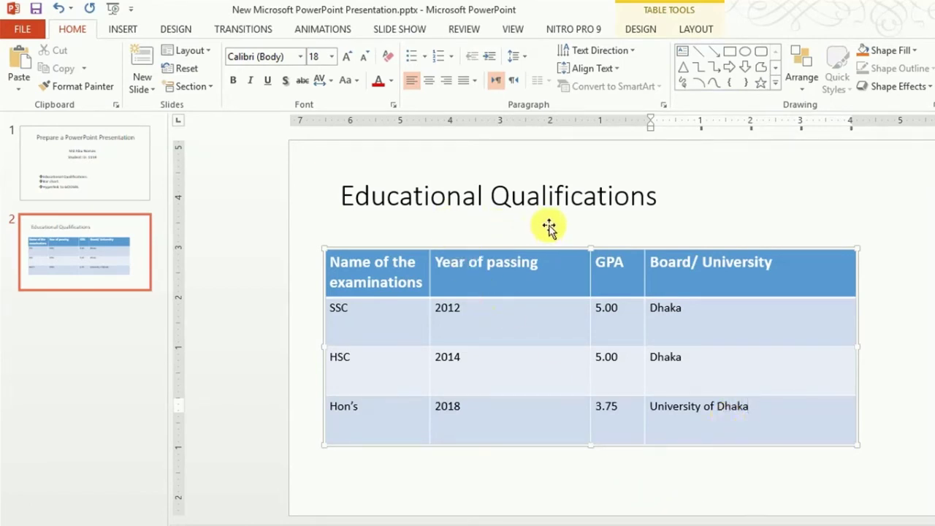
pyautogui.click(701, 451)
pyautogui.moveTo(630, 446); pyautogui.dragTo(637, 436)
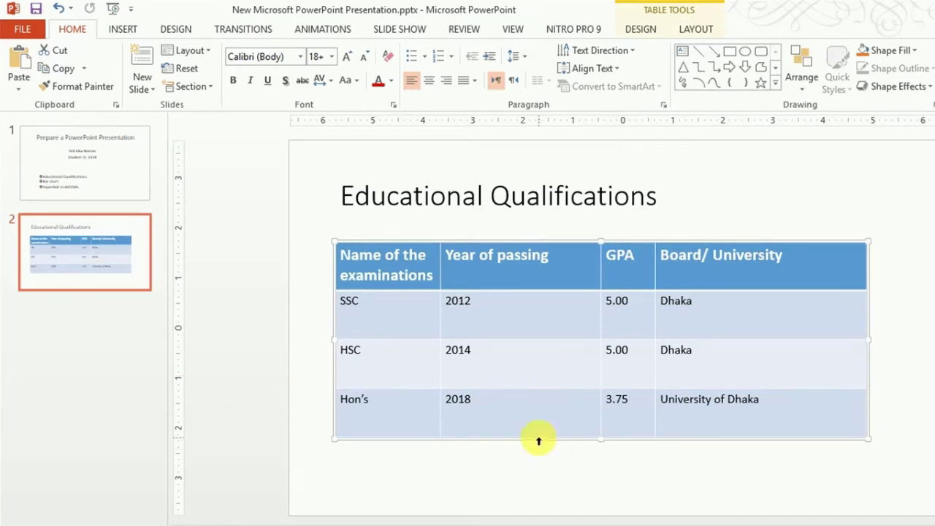
# Step: Deselect the table and open the scanned assignment image from the desktop
pyautogui.click(68, 339)
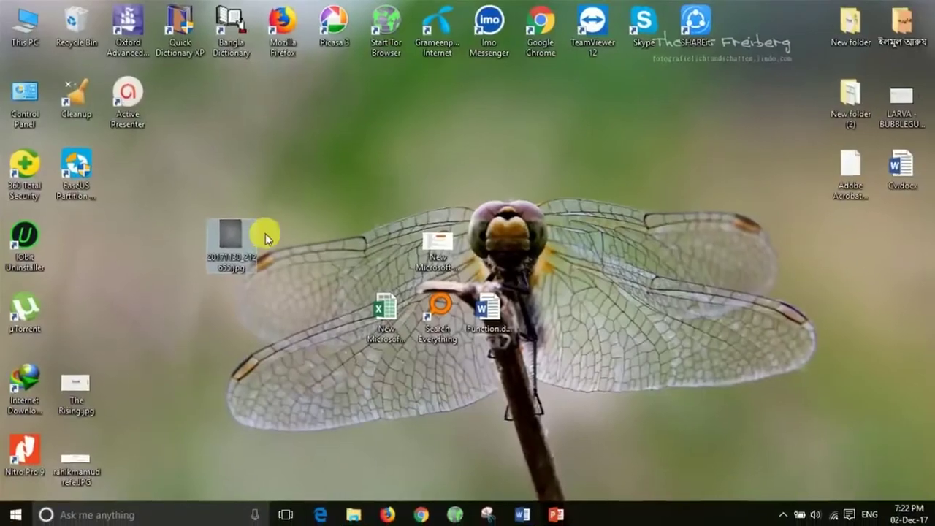
pyautogui.doubleClick(239, 236)
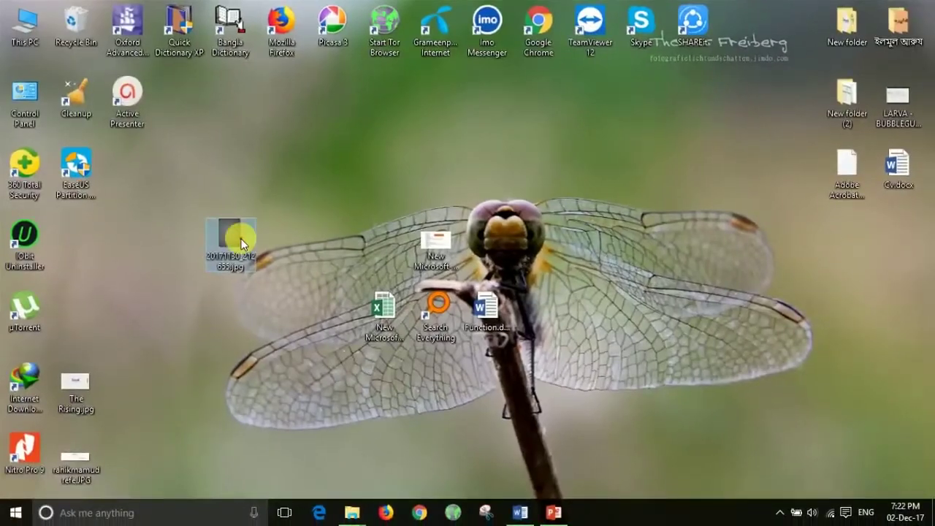
# Step: Zoom into question 3 on the scanned sheet, then close the viewer and return to Word
pyautogui.scroll(2, 506, 214)
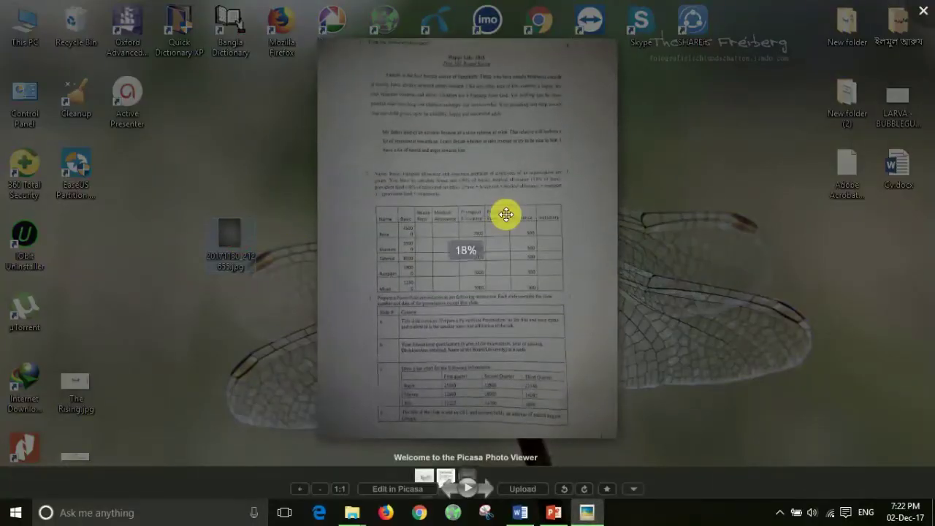
pyautogui.scroll(4, 574, 319)
pyautogui.moveTo(578, 359); pyautogui.dragTo(565, 98)
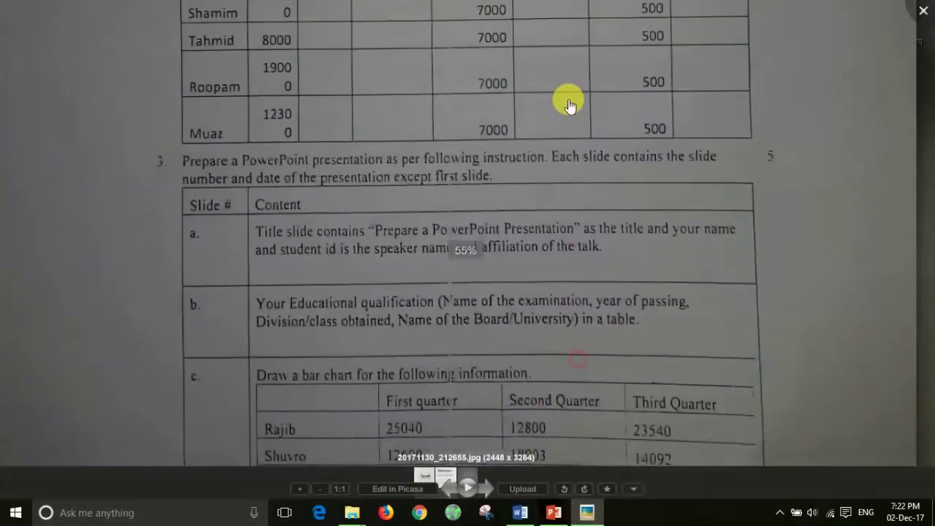
pyautogui.moveTo(542, 259); pyautogui.dragTo(548, 130)
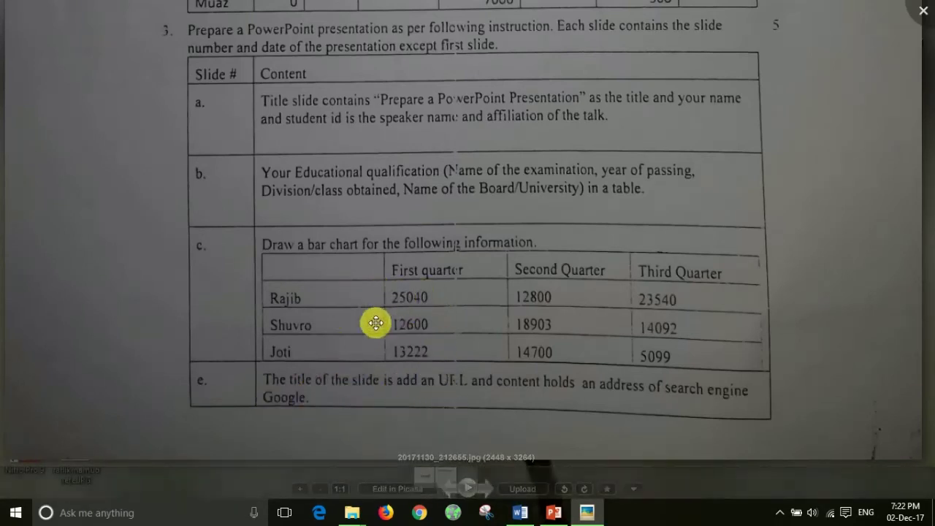
pyautogui.press('Escape')
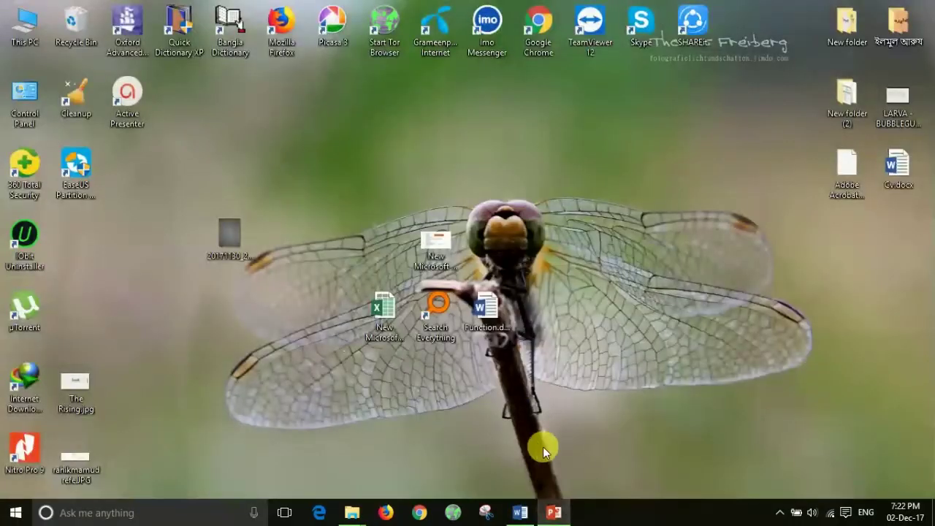
pyautogui.click(520, 511)
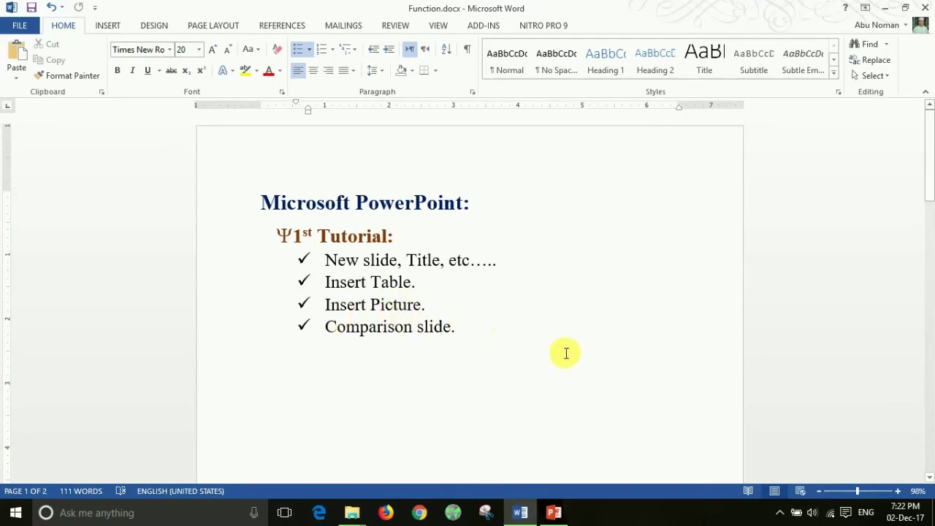
# Step: Switch from Word back to the PowerPoint presentation
pyautogui.click(549, 512)
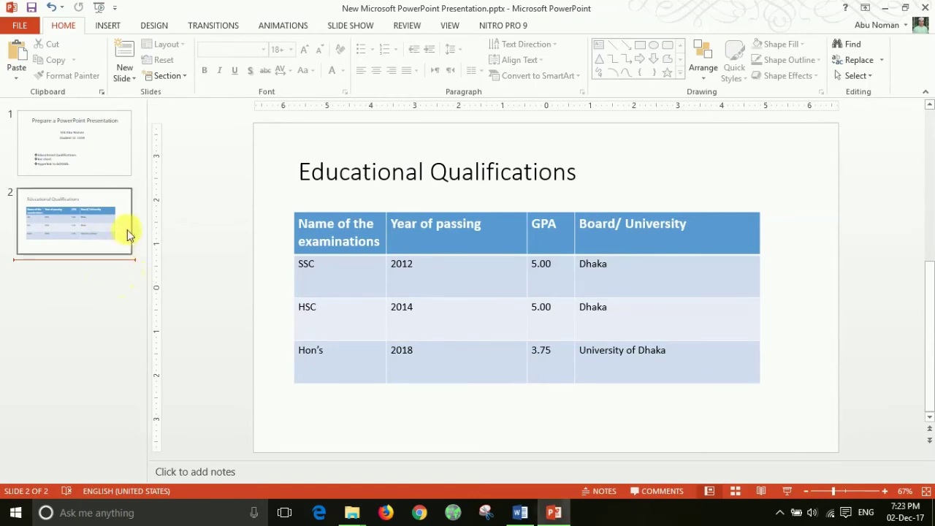
# Step: Insert a new Title and Content slide after slide 2 with Ctrl+M
pyautogui.click(133, 76)
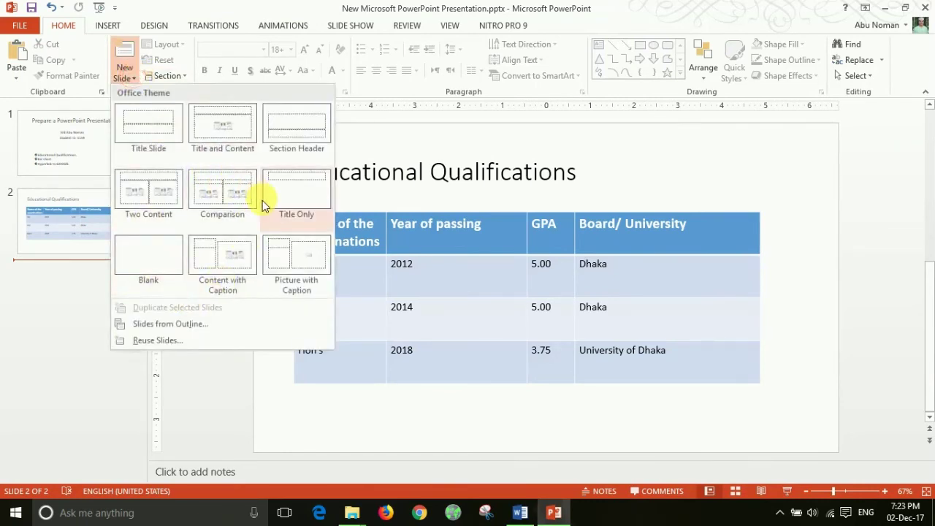
pyautogui.click(77, 278)
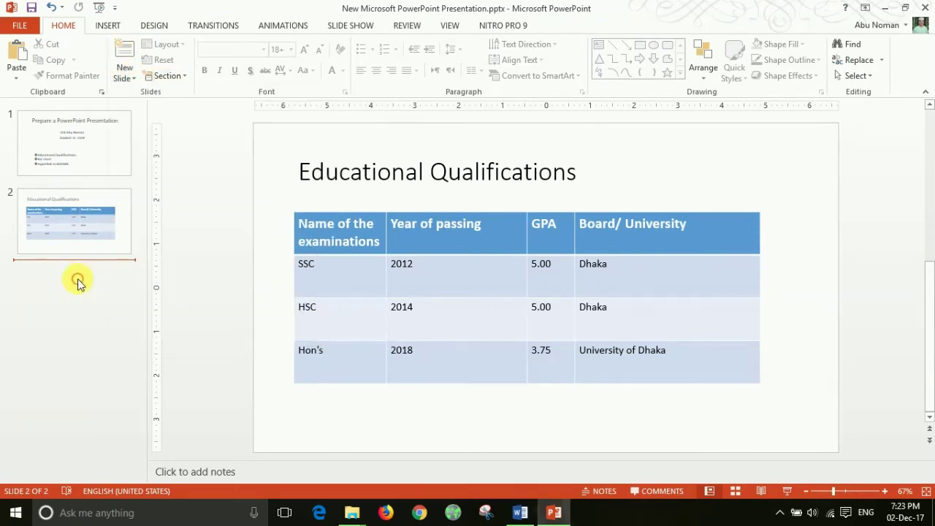
pyautogui.click(217, 260)
pyautogui.click(268, 247)
pyautogui.click(280, 201)
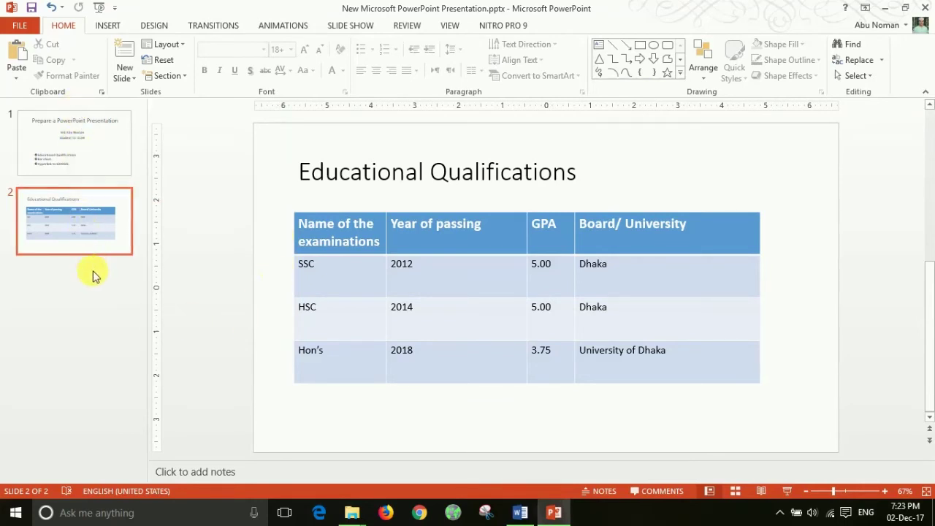
pyautogui.click(70, 284)
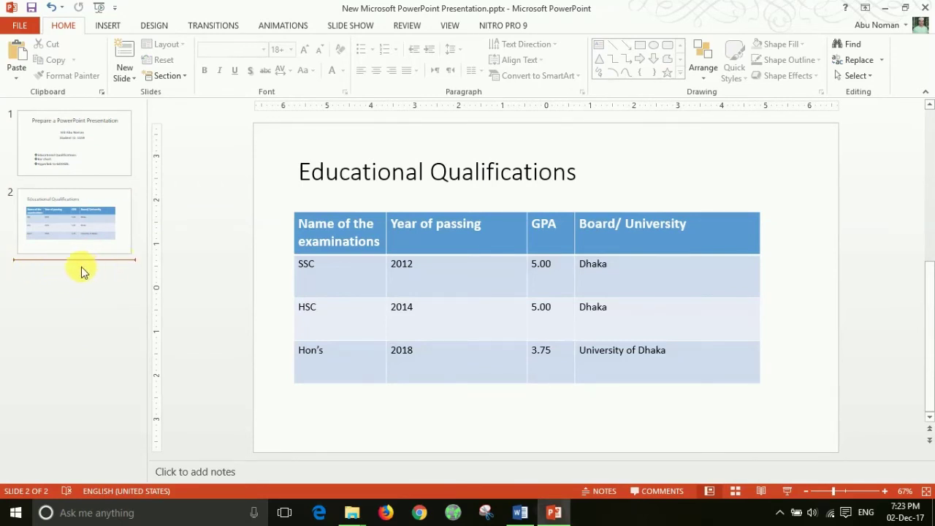
pyautogui.hotkey('ctrl', 'm')
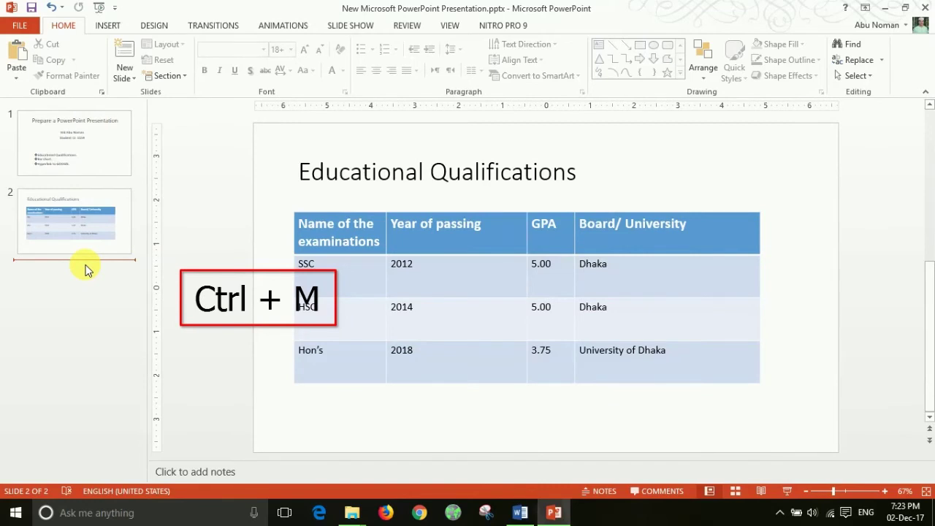
pyautogui.hotkey('ctrl', 'm')
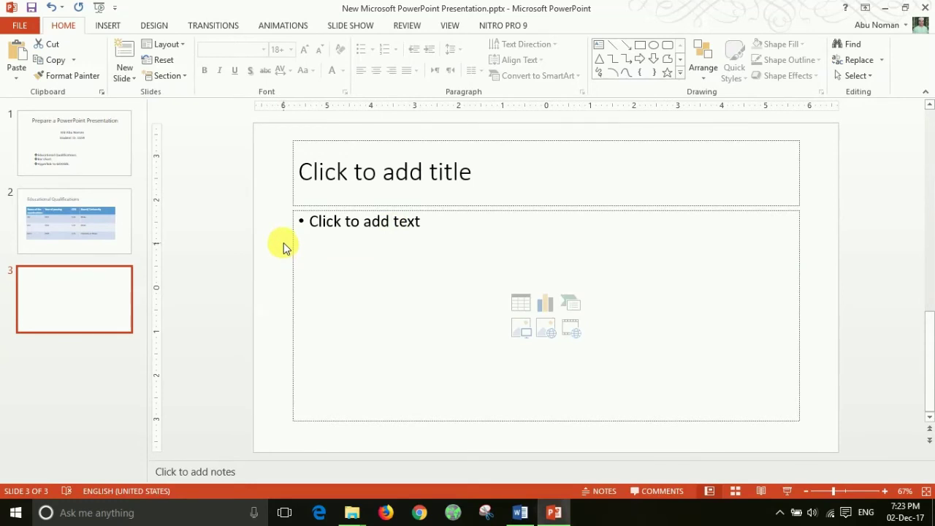
# Step: Type the title 'My Hobbies' on slide 3
pyautogui.click(488, 187)
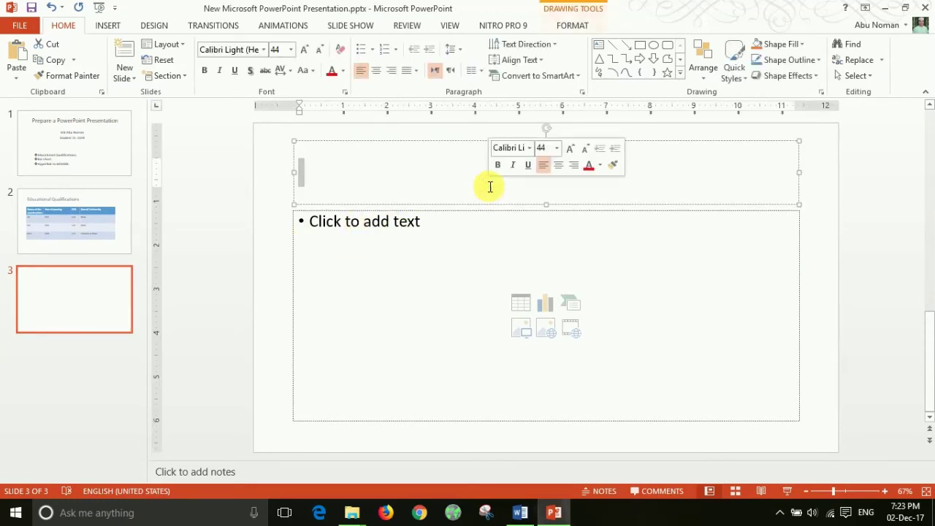
pyautogui.write('My Hobbies')
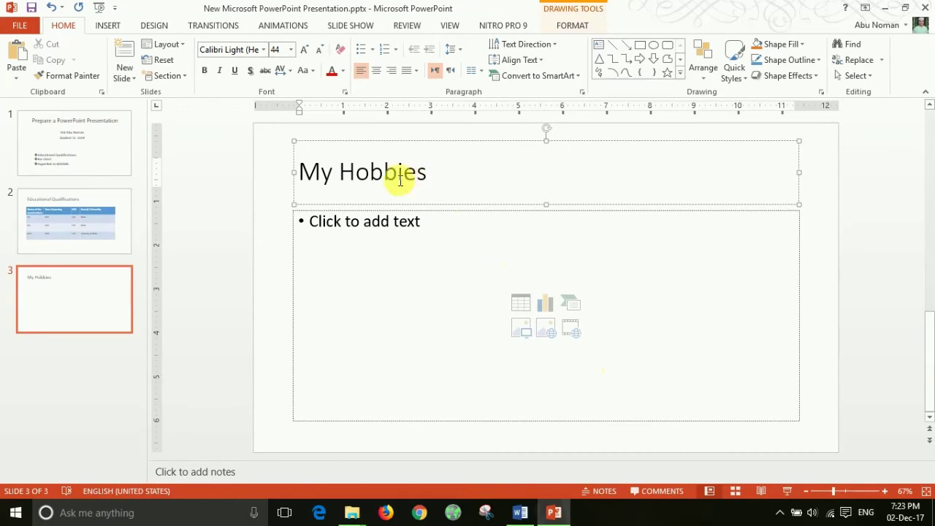
pyautogui.click(283, 263)
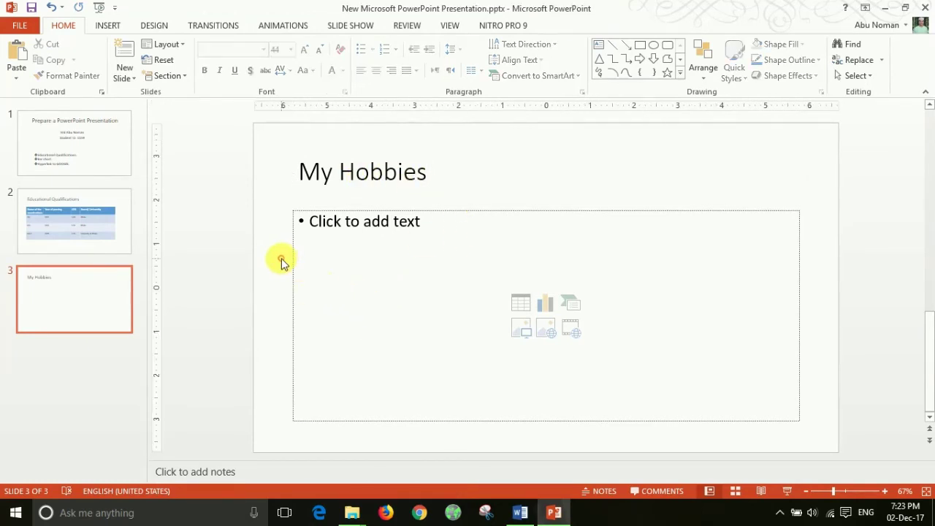
pyautogui.click(431, 174)
pyautogui.click(404, 172)
pyautogui.press('Return')
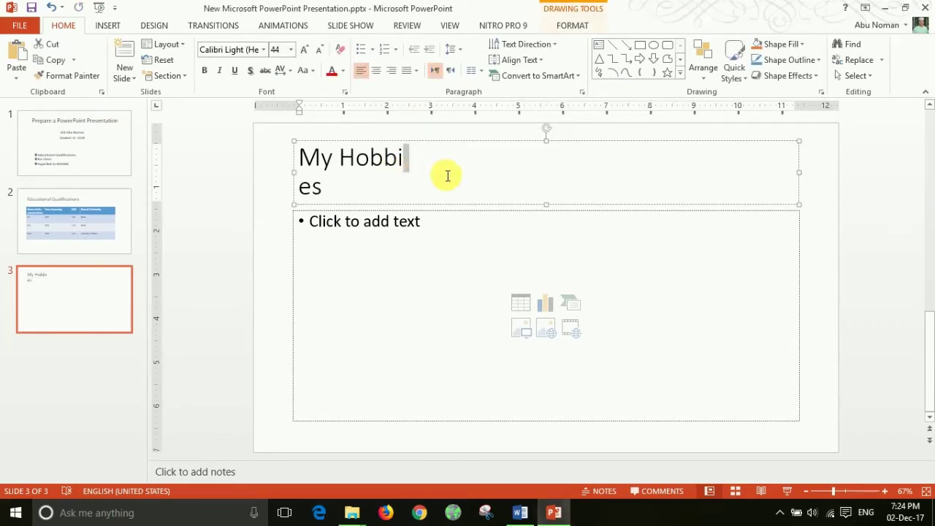
pyautogui.press('BackSpace')
# Step: Center, bold and underline the My Hobbies title
pyautogui.moveTo(447, 175); pyautogui.dragTo(298, 174)
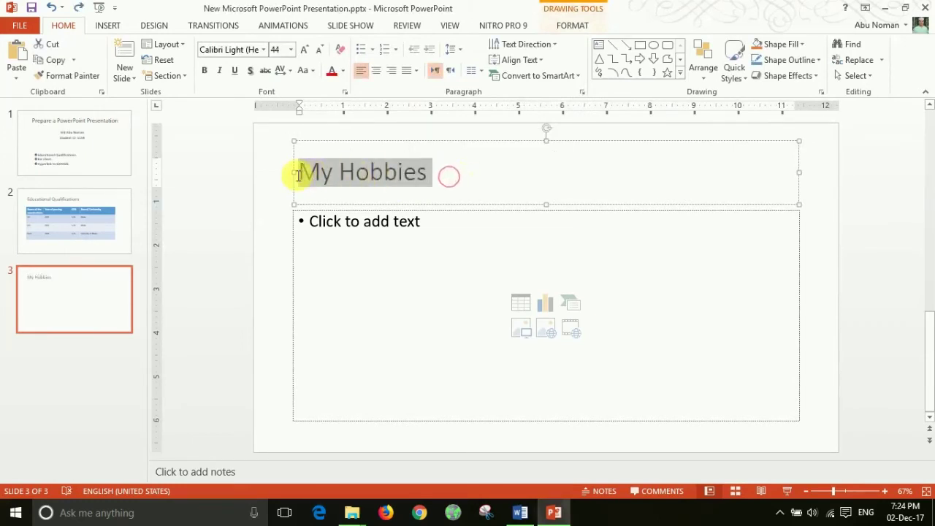
pyautogui.click(377, 70)
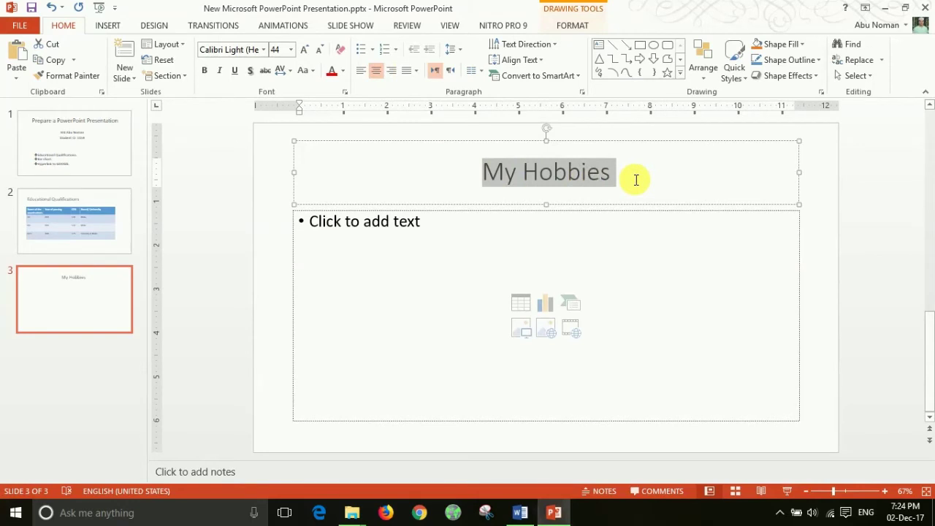
pyautogui.hotkey('ctrl', 'b')
pyautogui.hotkey('ctrl', 'u')
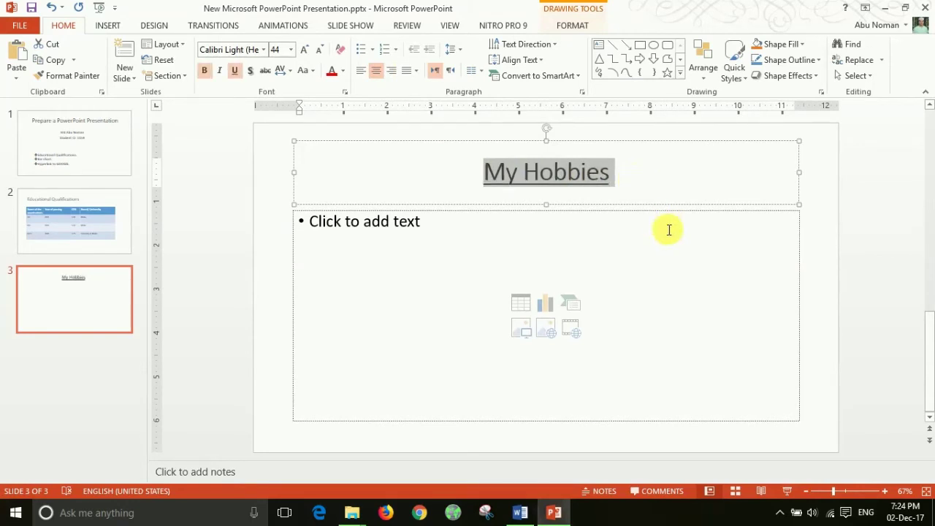
# Step: Delete the empty content placeholder from slide 3
pyautogui.click(240, 244)
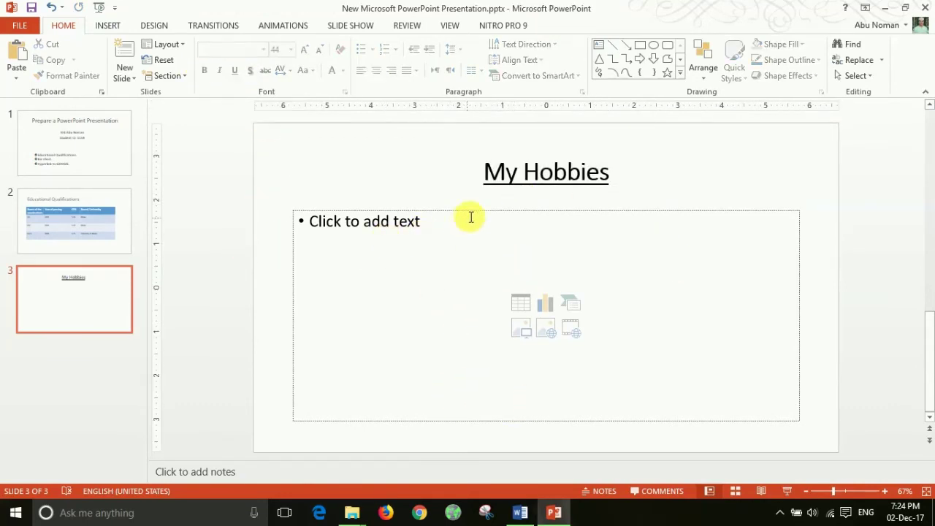
pyautogui.click(503, 212)
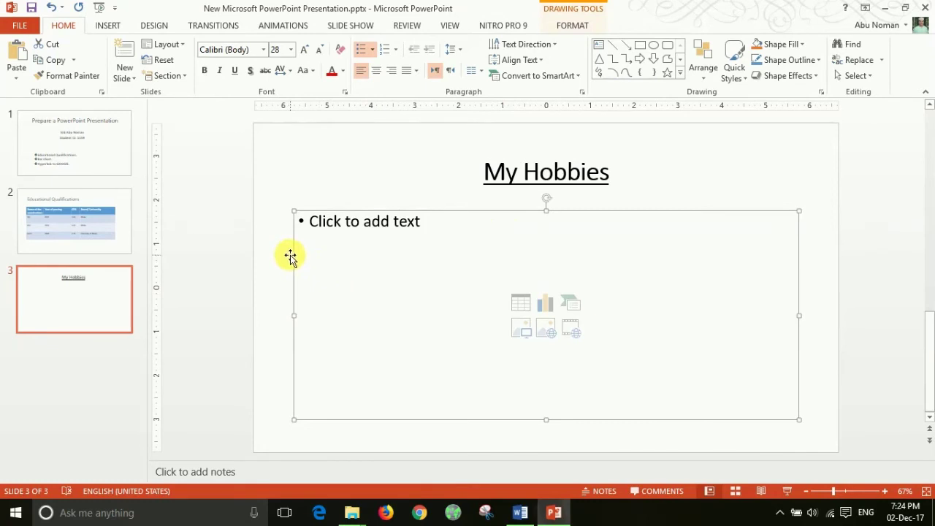
pyautogui.press('Delete')
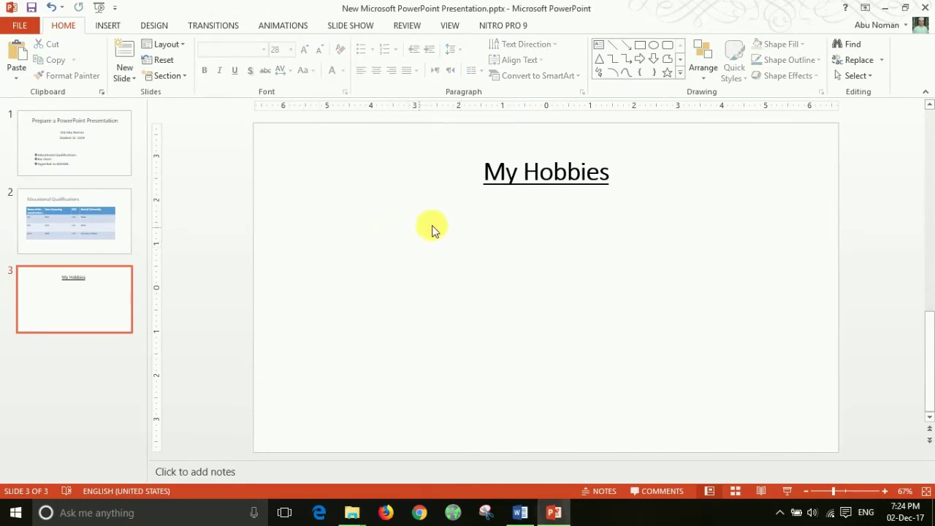
# Step: Insert 5To37_4l_400x400.jpg from G:\Photo\Others and move it to the left
pyautogui.click(106, 28)
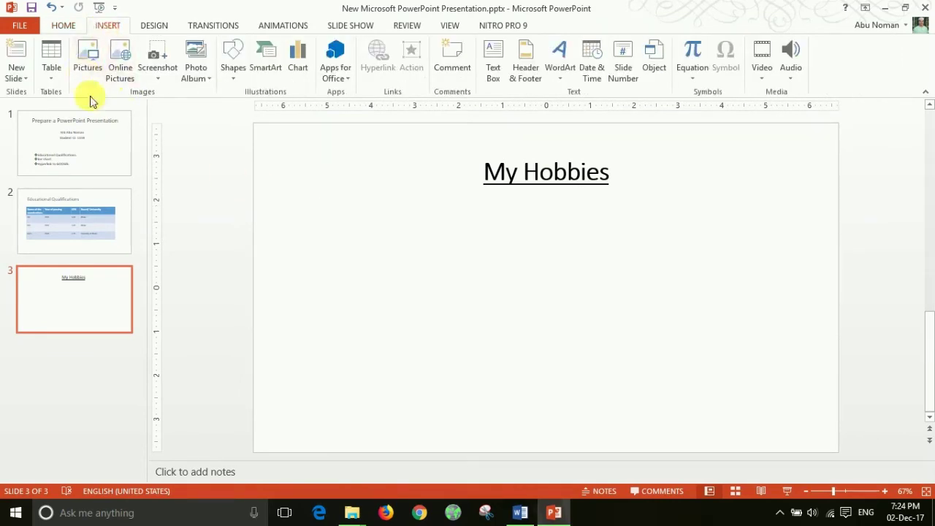
pyautogui.click(91, 69)
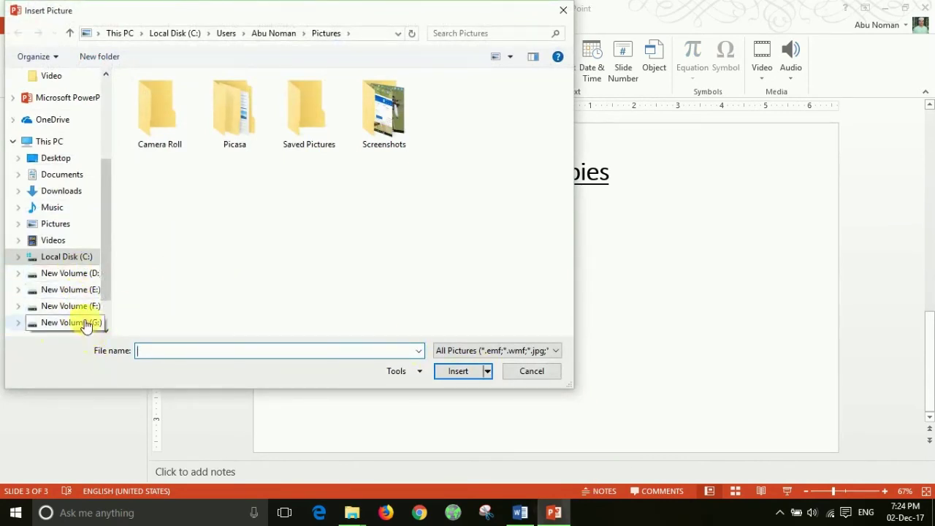
pyautogui.click(85, 323)
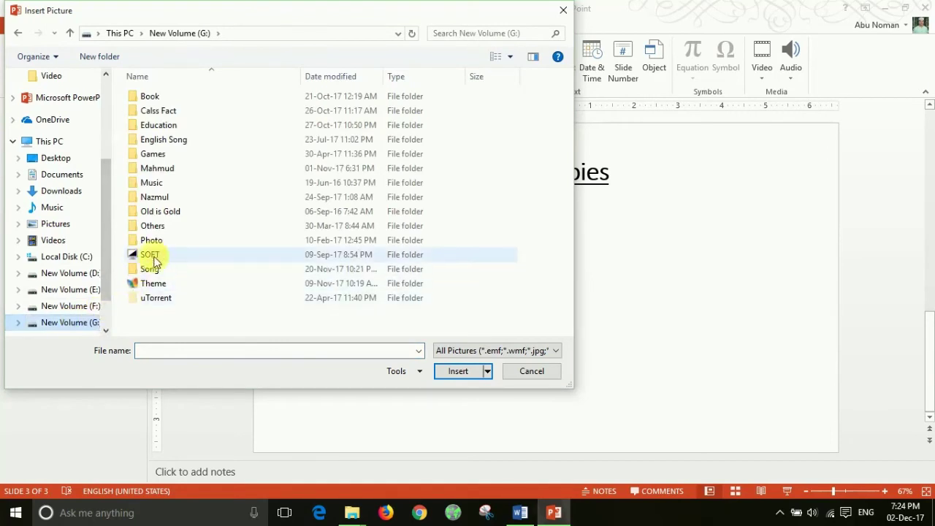
pyautogui.doubleClick(192, 241)
pyautogui.click(306, 132)
pyautogui.doubleClick(306, 132)
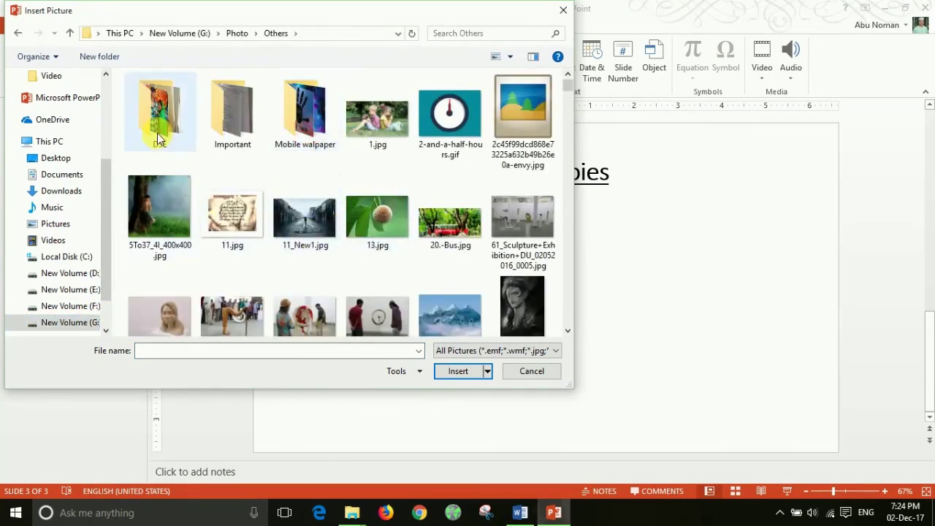
pyautogui.click(157, 223)
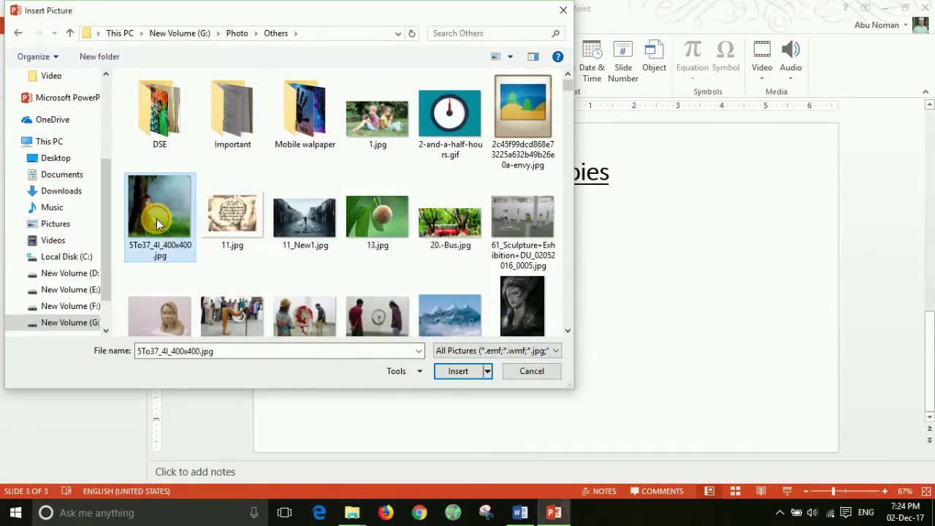
pyautogui.click(458, 371)
pyautogui.moveTo(570, 297); pyautogui.dragTo(417, 298)
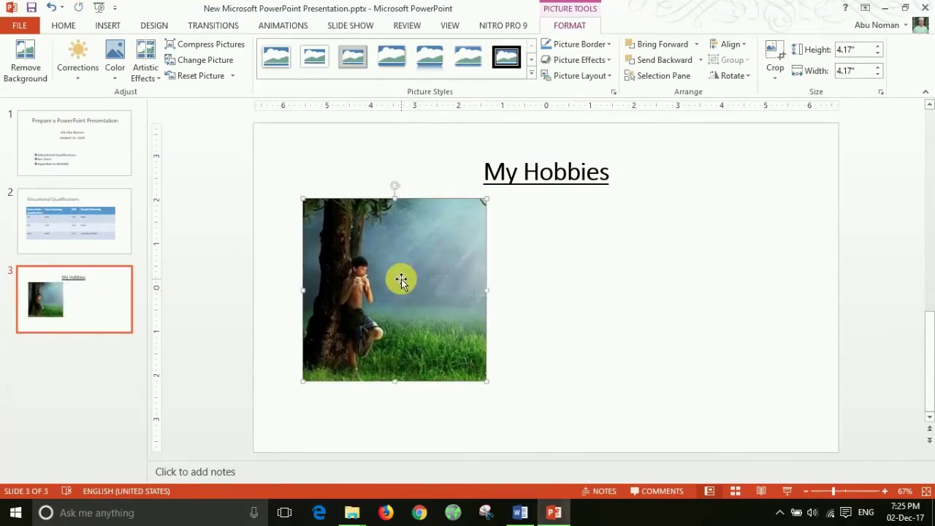
# Step: Shrink the tree photo to about 3.09 inches square, placed left beneath the title
pyautogui.click(107, 26)
pyautogui.moveTo(409, 272); pyautogui.dragTo(430, 286)
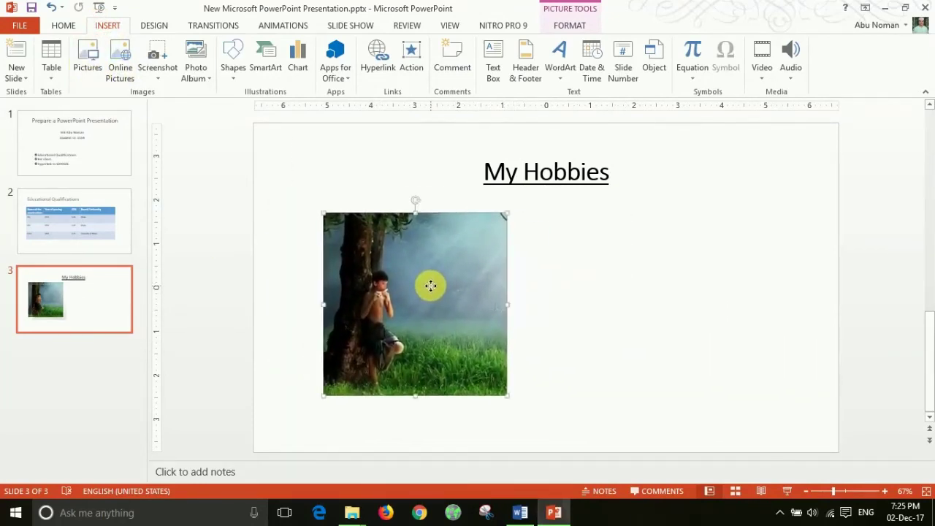
pyautogui.click(668, 300)
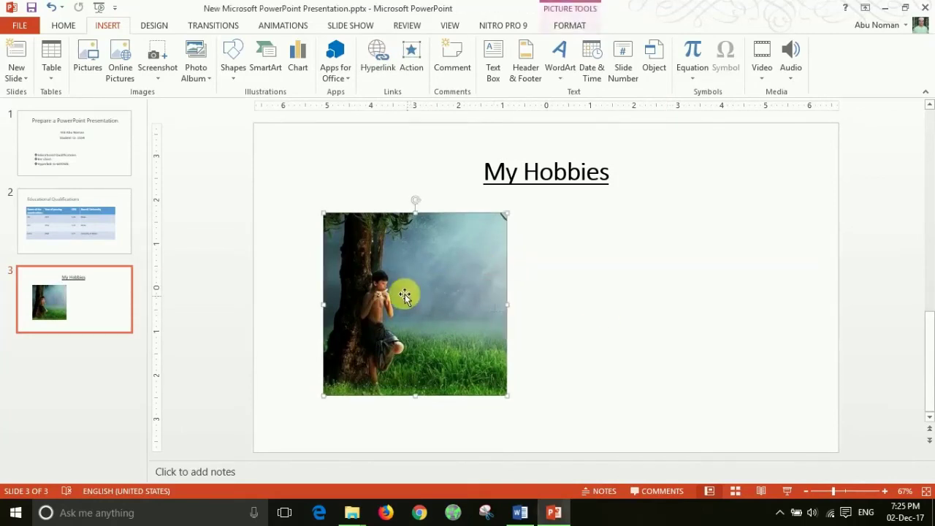
pyautogui.moveTo(405, 294); pyautogui.dragTo(385, 285)
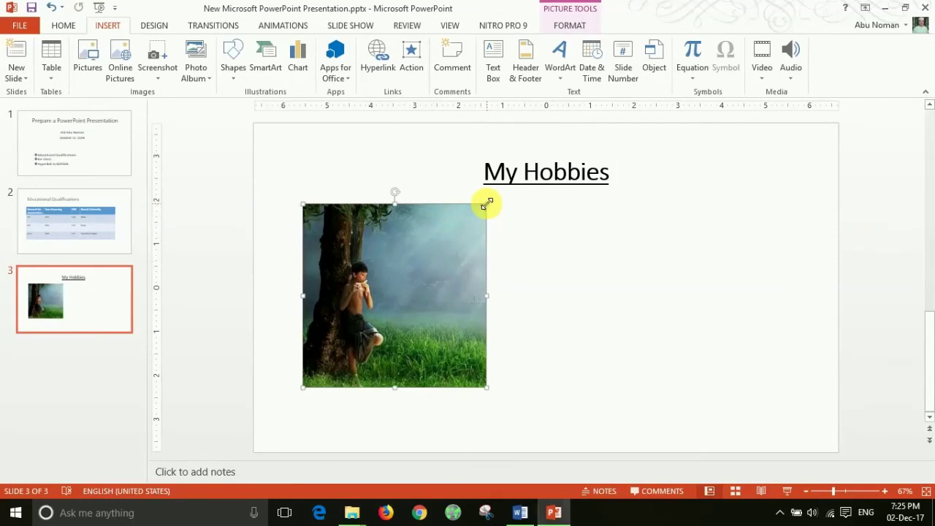
pyautogui.moveTo(487, 204); pyautogui.dragTo(386, 251)
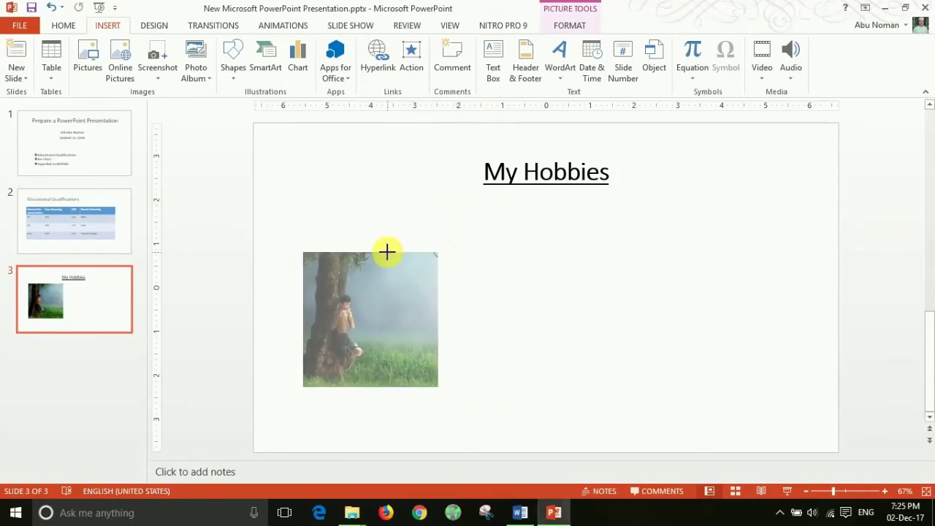
pyautogui.moveTo(375, 334); pyautogui.dragTo(382, 292)
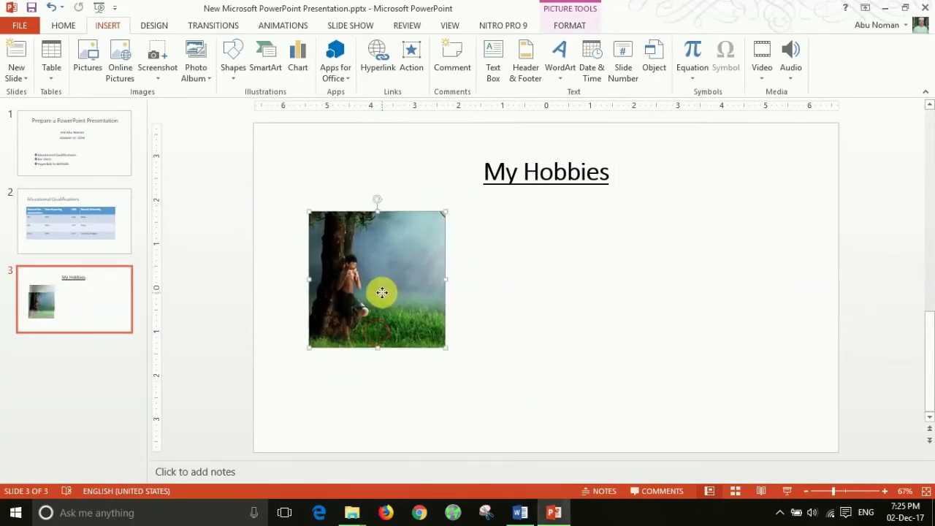
pyautogui.click(571, 26)
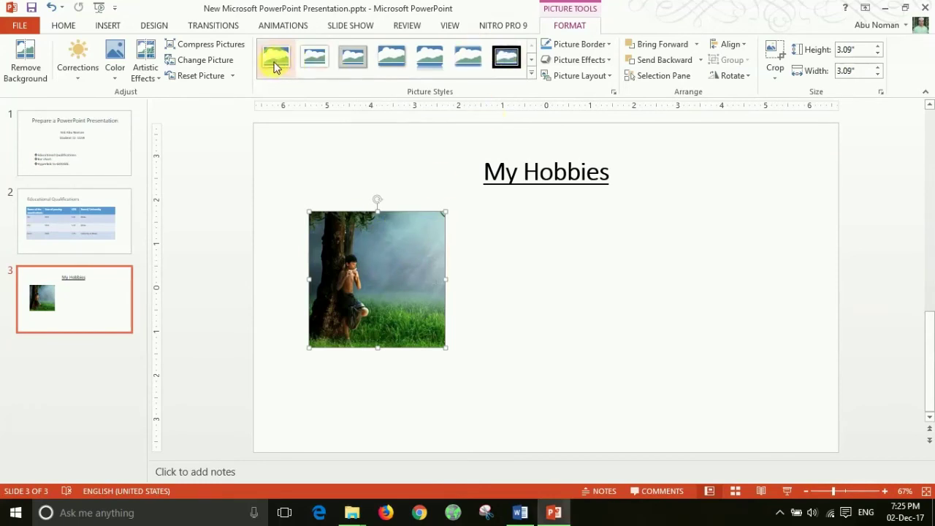
# Step: Give the tree photo the oval shadowed picture style, shrink it to 2.16 inches, and move it under the title
pyautogui.click(533, 78)
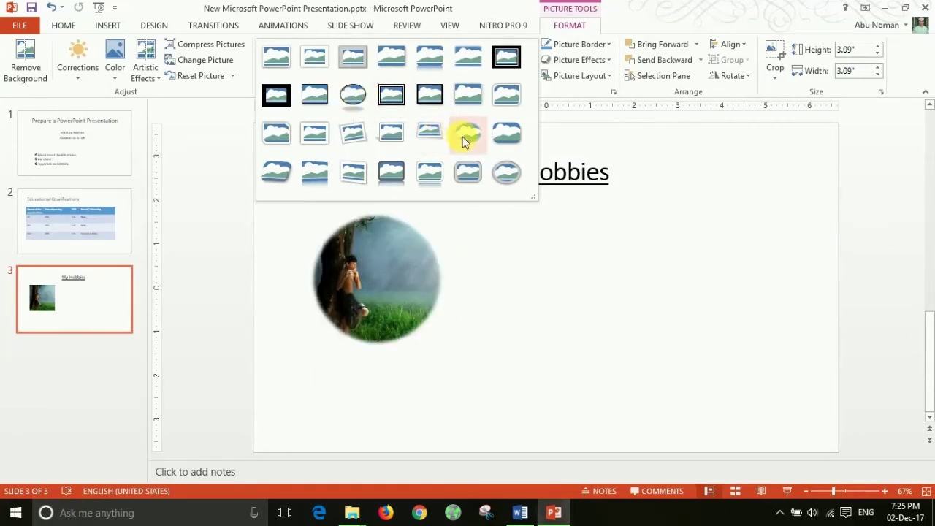
pyautogui.click(354, 94)
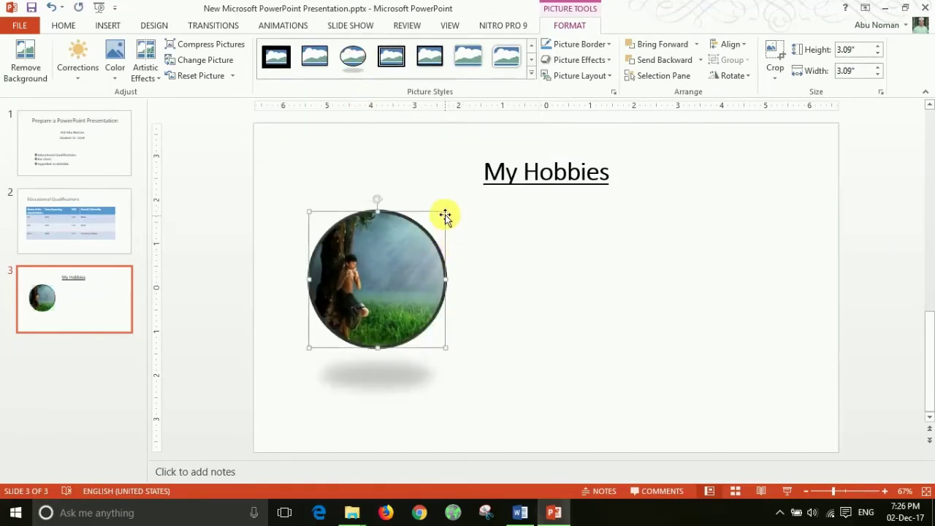
pyautogui.moveTo(445, 212); pyautogui.dragTo(406, 253)
pyautogui.moveTo(381, 302); pyautogui.dragTo(389, 260)
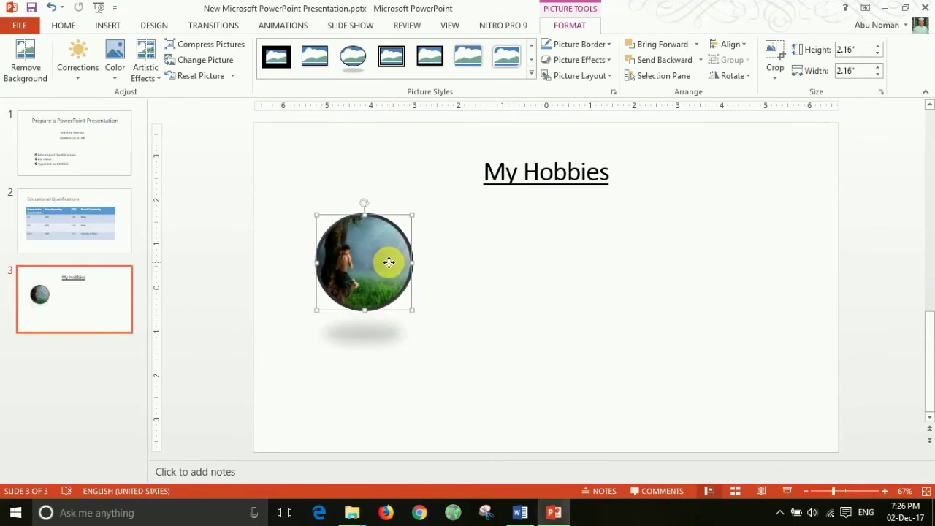
pyautogui.click(484, 278)
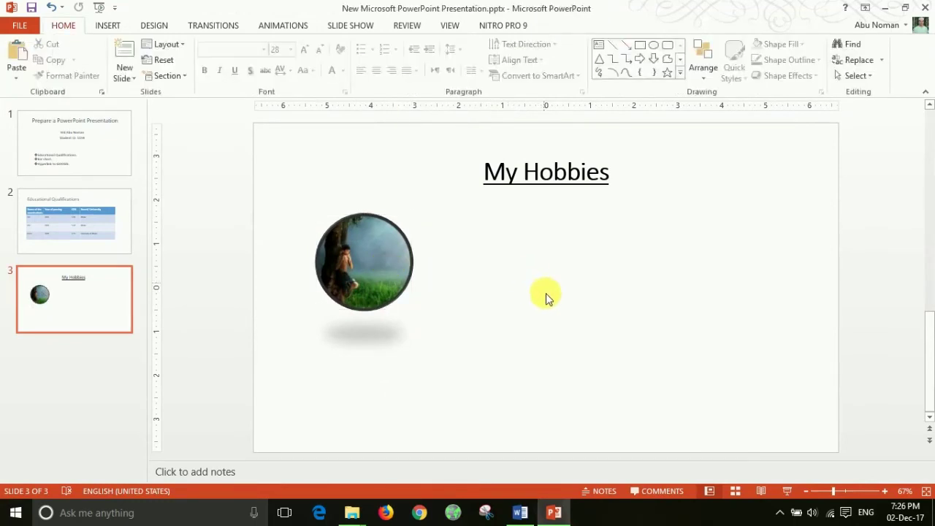
pyautogui.click(108, 25)
# Step: Insert the group selfie photo from the DSE folder beside the round photo, enlarged to about 3.38 inches wide
pyautogui.click(88, 59)
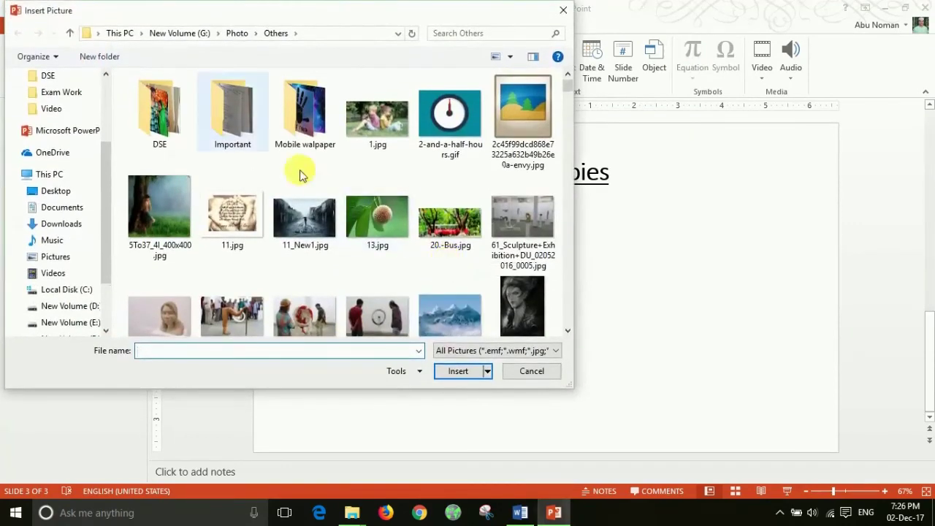
pyautogui.doubleClick(159, 111)
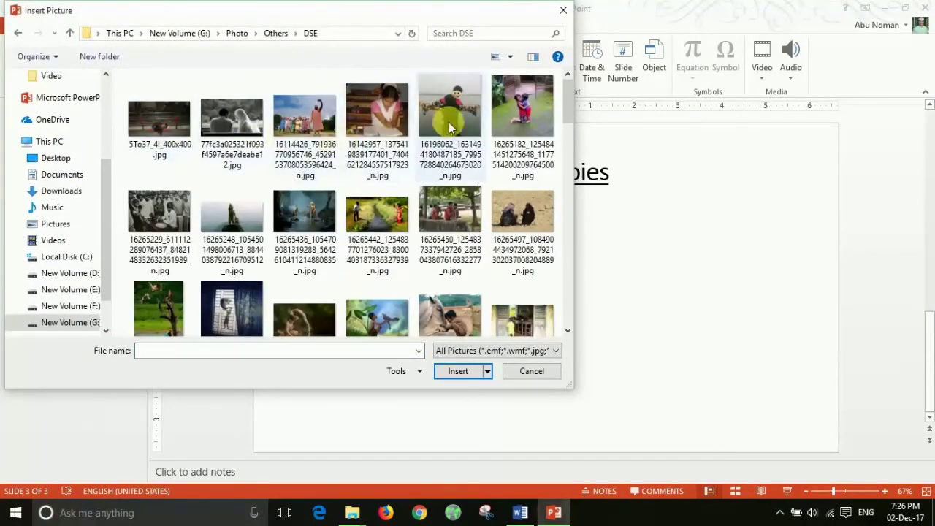
pyautogui.click(306, 98)
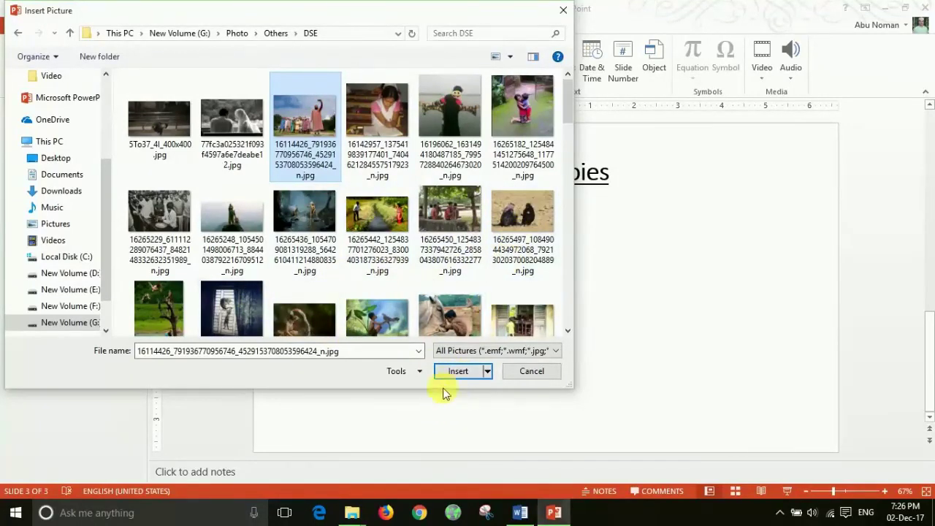
pyautogui.click(473, 371)
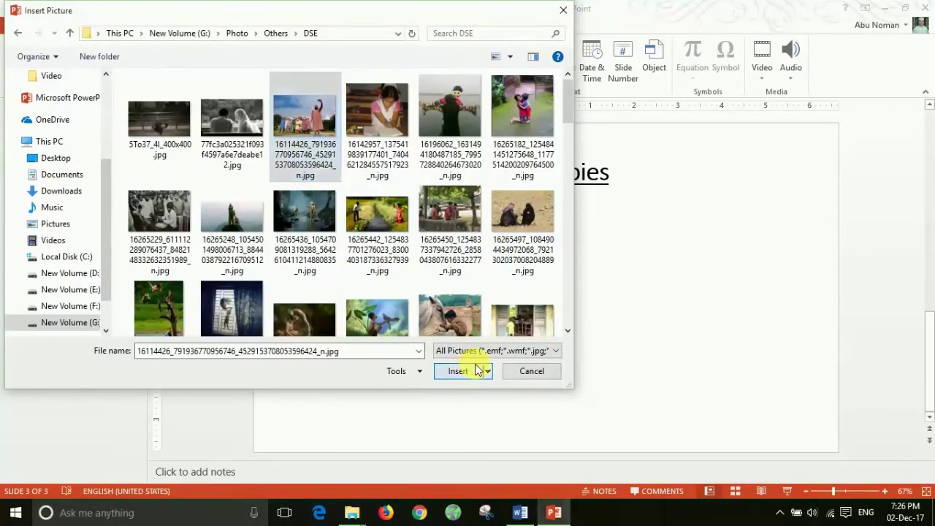
pyautogui.moveTo(564, 292); pyautogui.dragTo(529, 267)
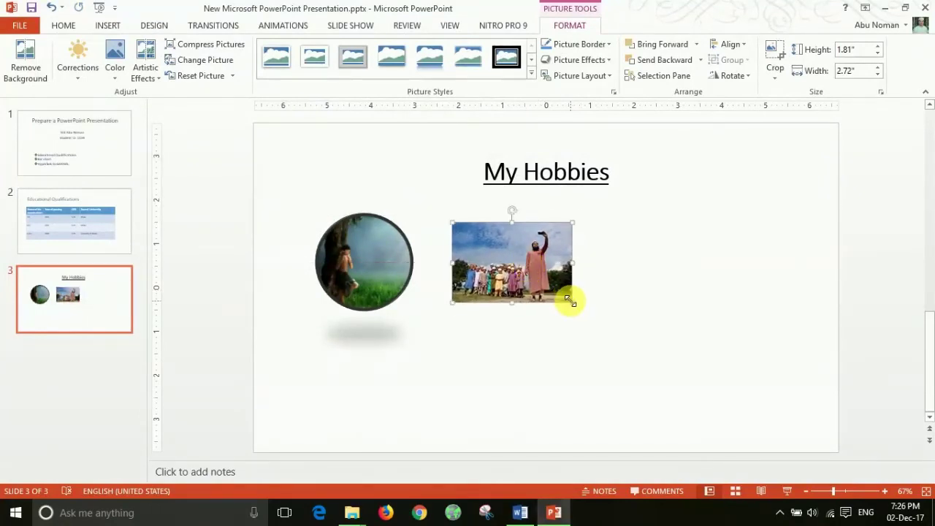
pyautogui.moveTo(572, 301); pyautogui.dragTo(601, 322)
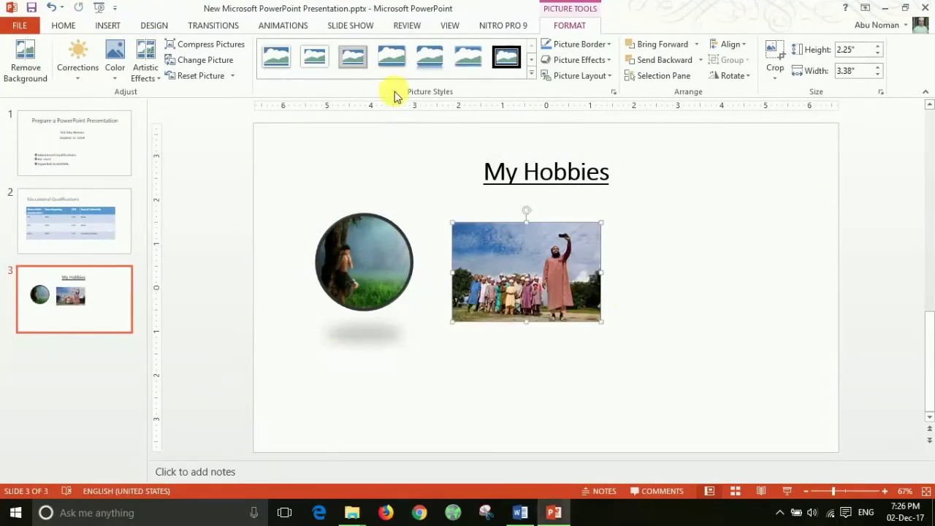
# Step: Apply the oval shadowed picture style to the selfie photo and line it up with the circle
pyautogui.click(531, 76)
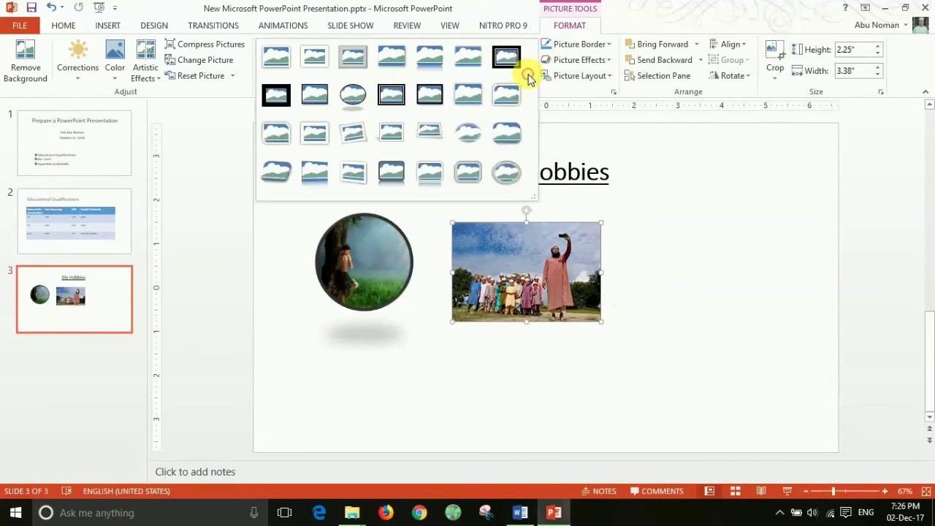
pyautogui.click(349, 91)
pyautogui.moveTo(534, 270); pyautogui.dragTo(575, 261)
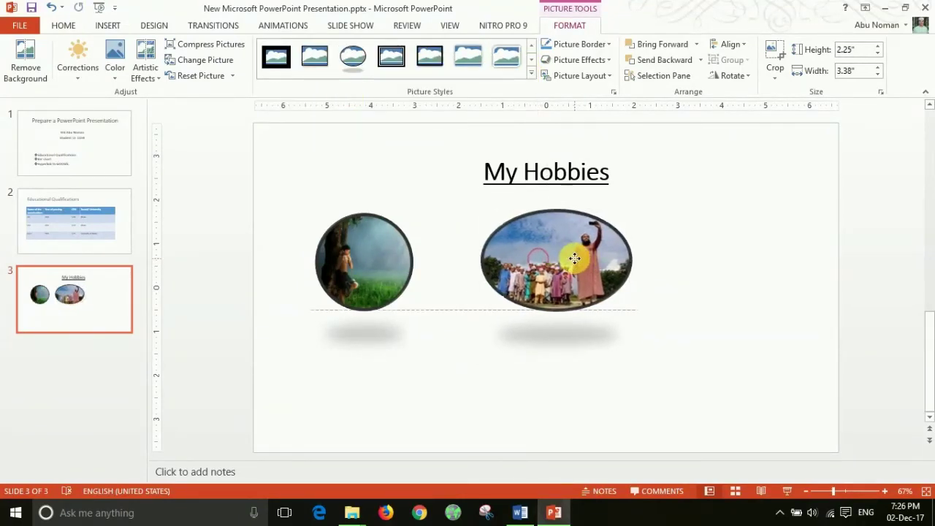
pyautogui.click(687, 266)
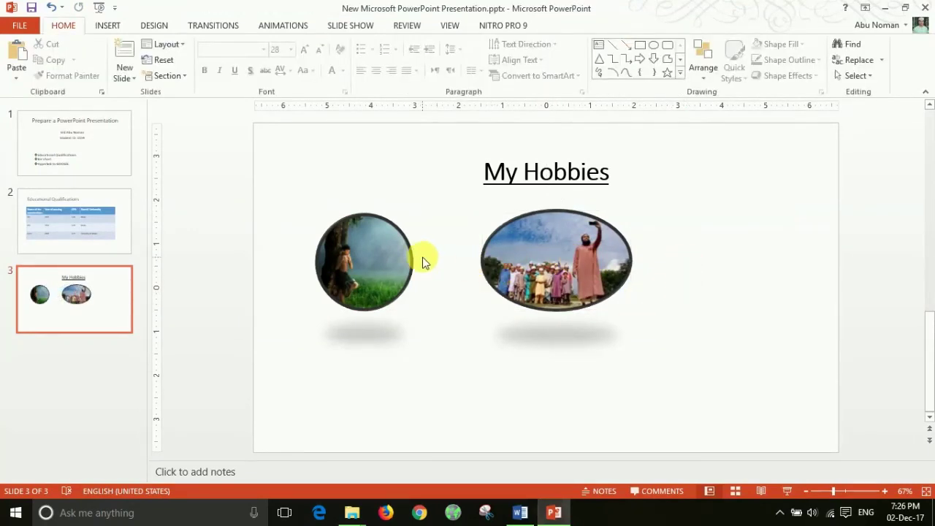
pyautogui.click(108, 25)
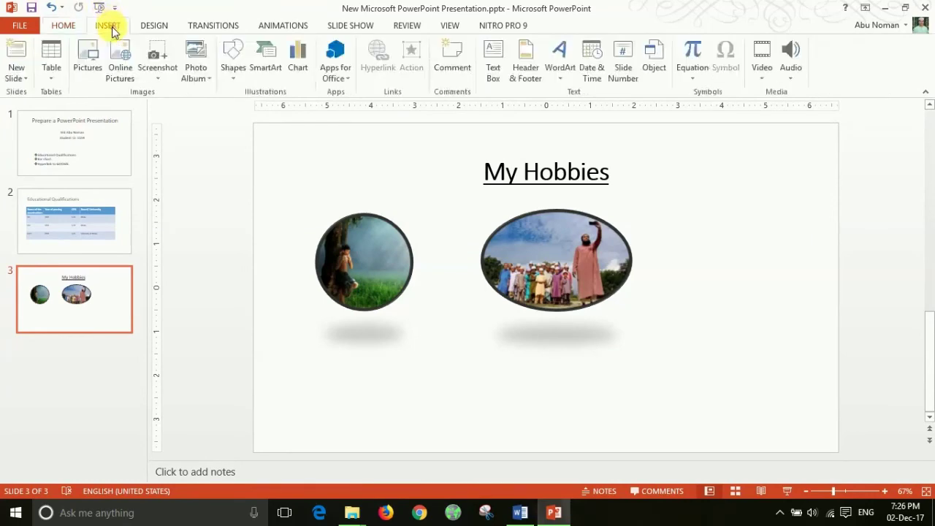
# Step: Insert the cooking photo and move it to the right side of the slide
pyautogui.click(91, 66)
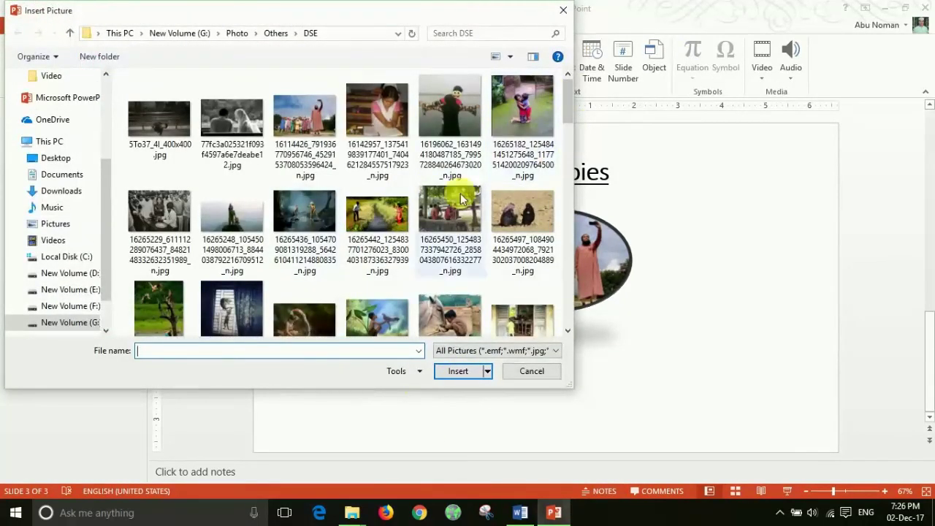
pyautogui.scroll(-3, 428, 219)
pyautogui.click(447, 248)
pyautogui.click(458, 372)
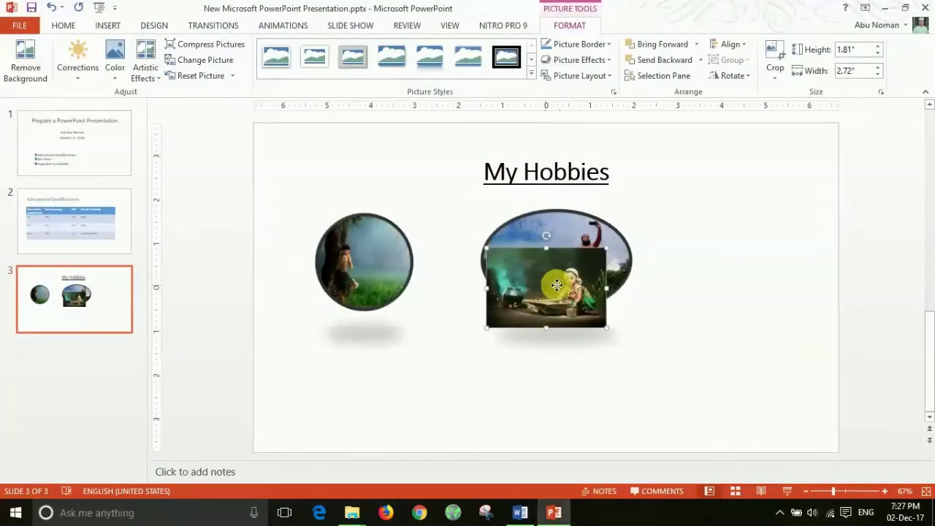
pyautogui.moveTo(549, 288); pyautogui.dragTo(746, 259)
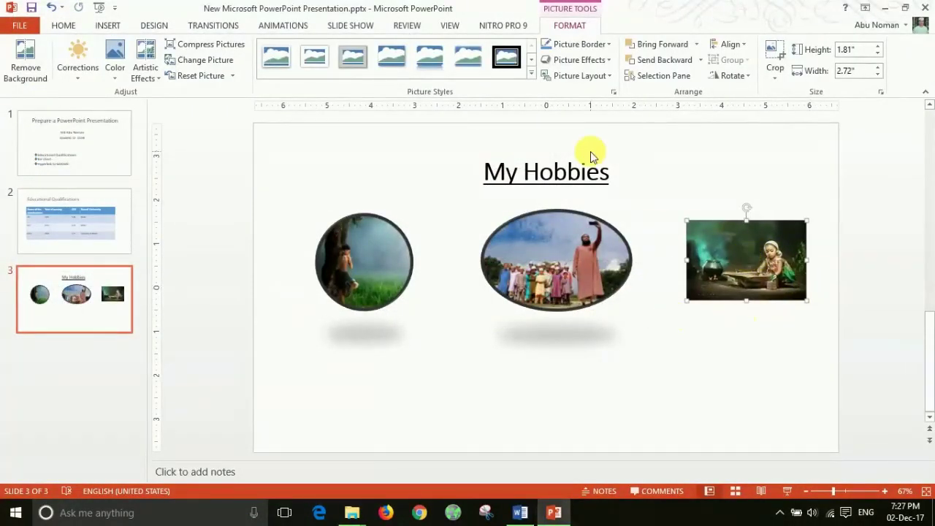
# Step: Apply the oval picture style to the cooking photo, enlarge it, and narrow it into a circle
pyautogui.click(531, 73)
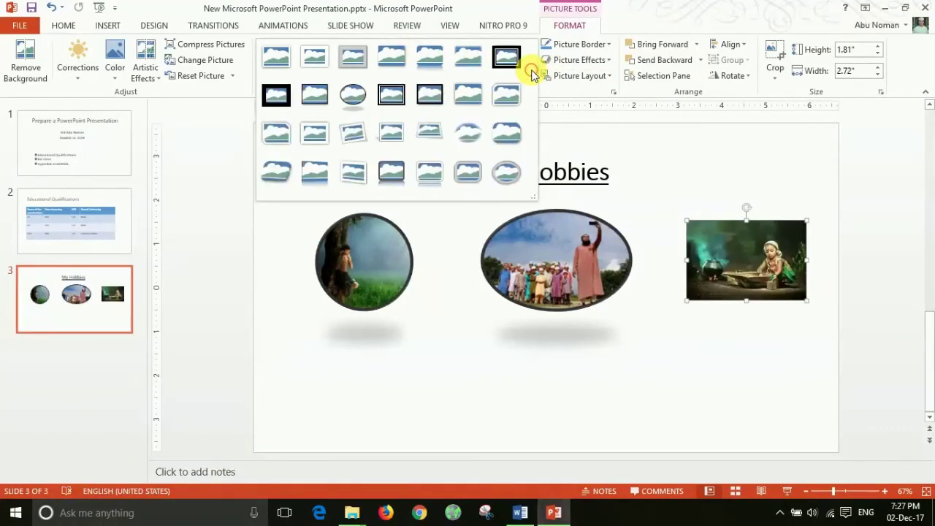
pyautogui.click(361, 96)
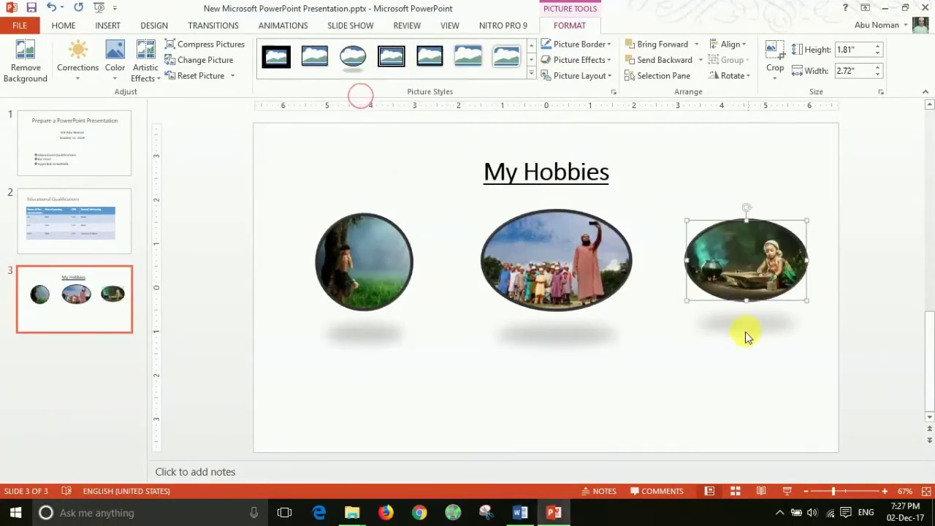
pyautogui.moveTo(686, 299); pyautogui.dragTo(681, 317)
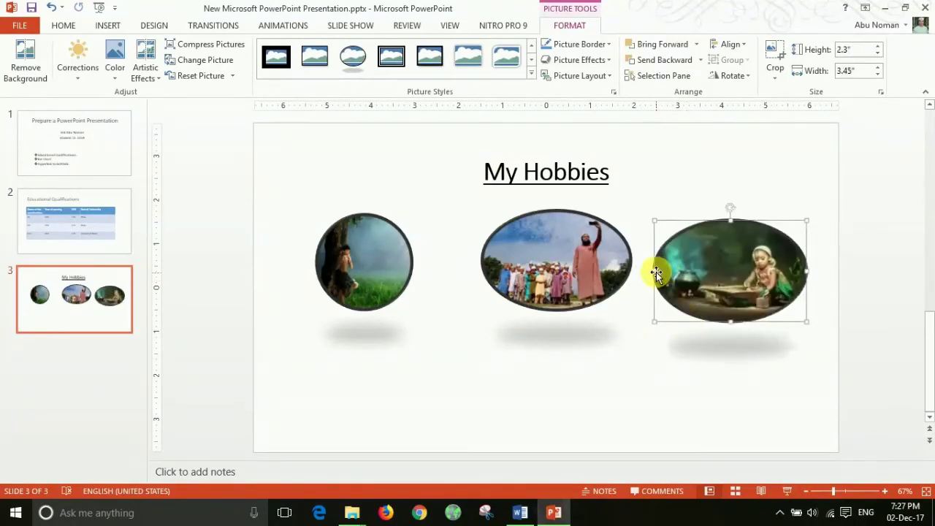
pyautogui.moveTo(656, 271); pyautogui.dragTo(749, 244)
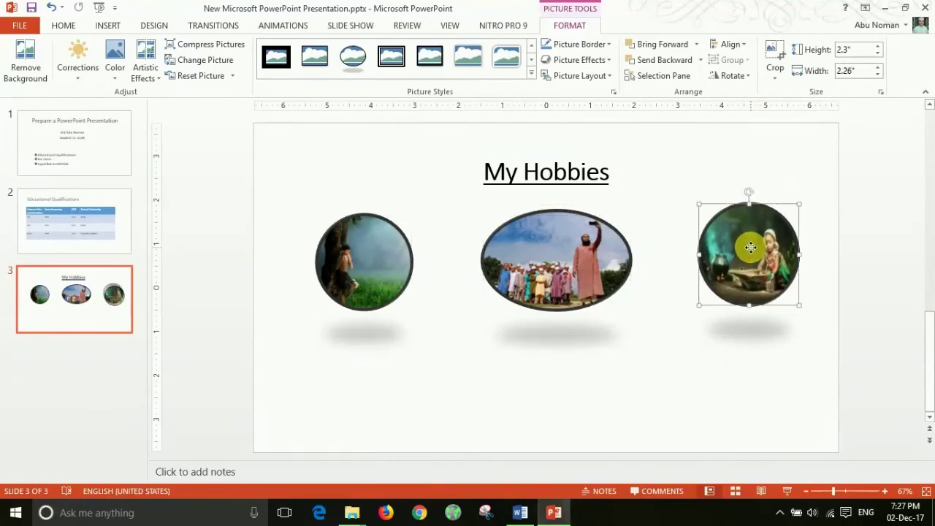
pyautogui.click(756, 355)
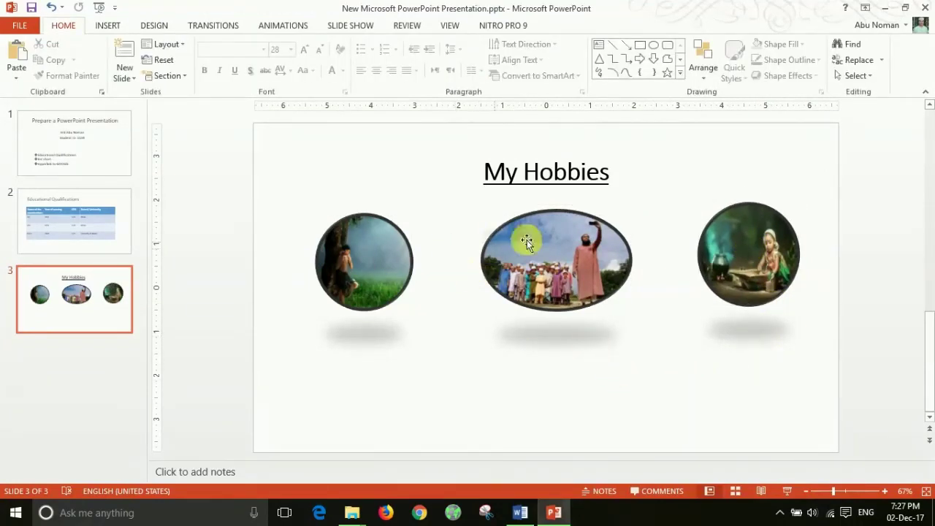
pyautogui.click(594, 271)
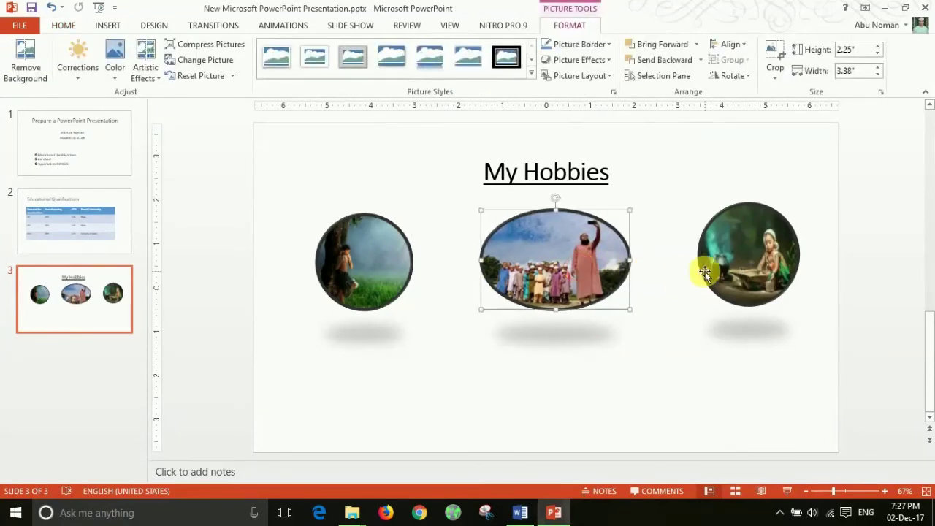
pyautogui.click(749, 273)
pyautogui.click(491, 335)
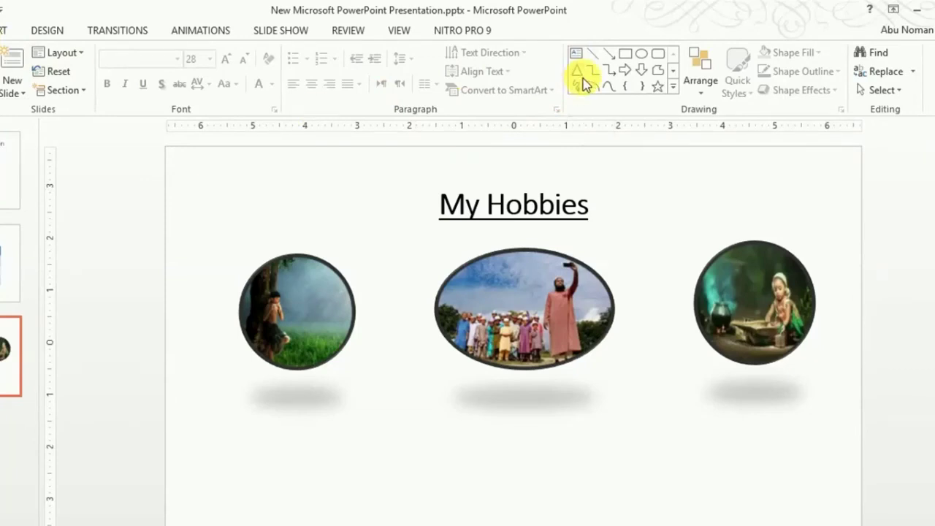
# Step: Add a text box below the left picture with an enlarged, centred 'Singing' caption
pyautogui.click(578, 54)
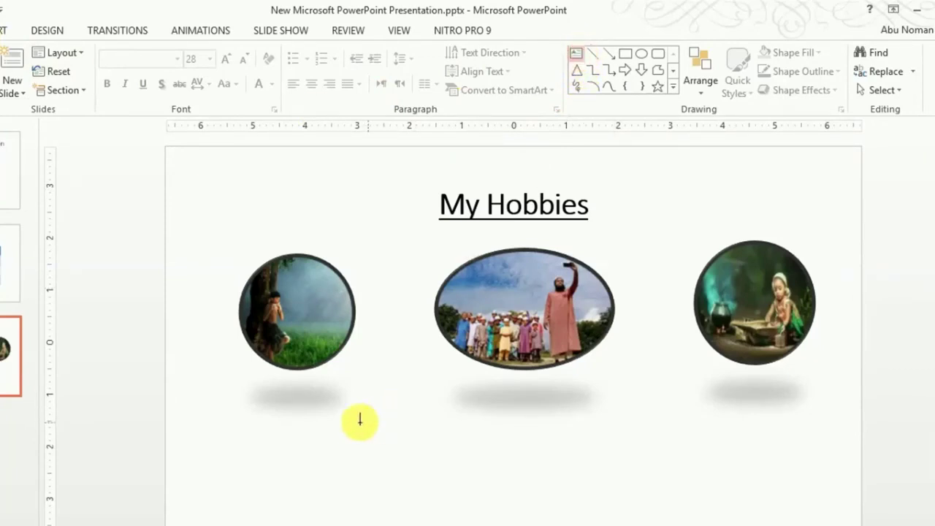
pyautogui.moveTo(227, 382); pyautogui.dragTo(367, 420)
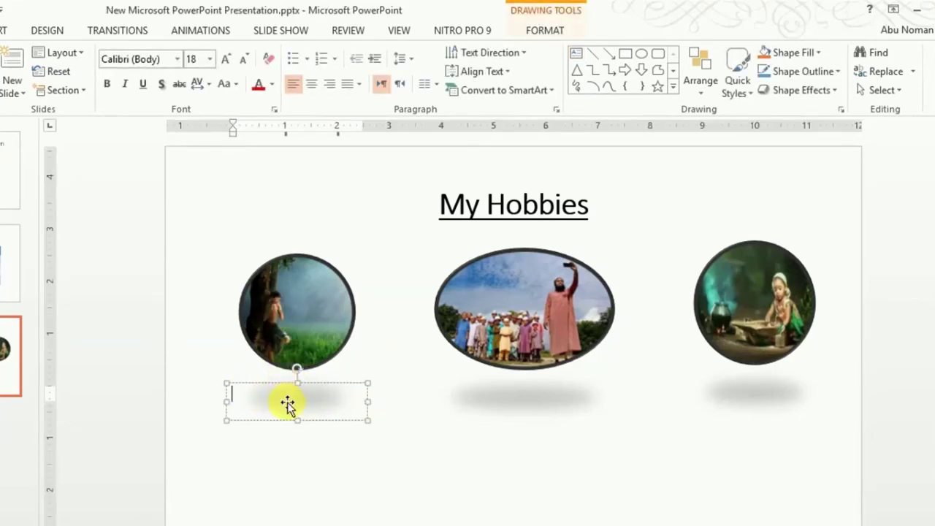
pyautogui.write('Singing')
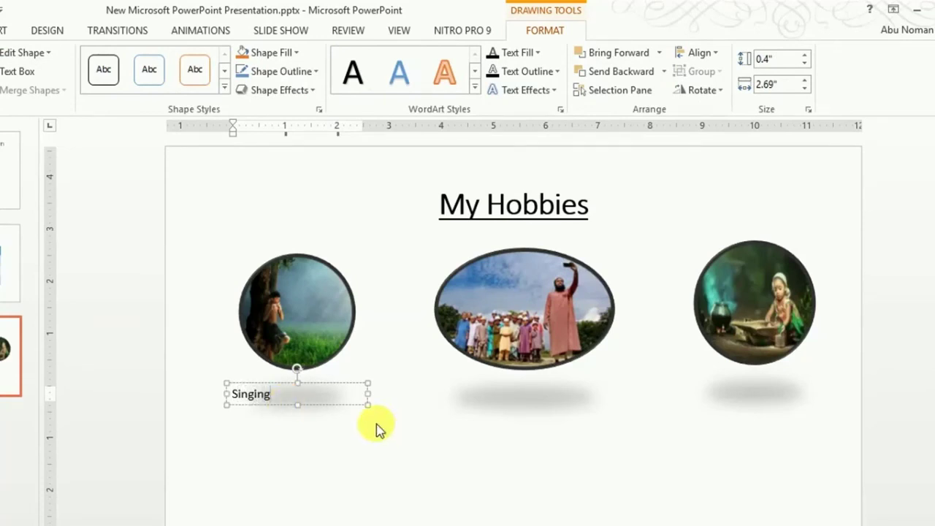
pyautogui.hotkey('ctrl', 'shift', '.')
pyautogui.hotkey('ctrl', 'shift', '.')
pyautogui.hotkey('ctrl', 'shift', '.')
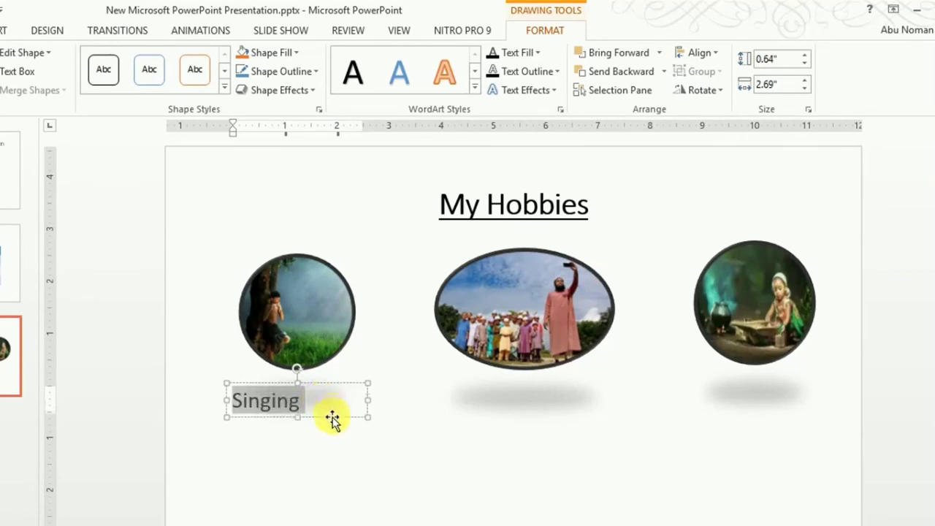
pyautogui.hotkey('ctrl', 'e')
pyautogui.click(329, 418)
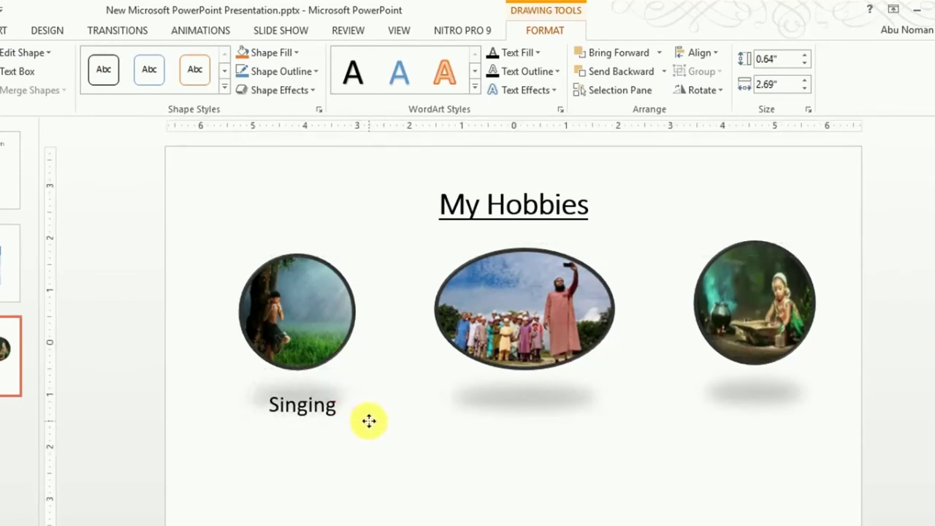
# Step: Narrow the Singing box to fit the word and centre it under the first picture
pyautogui.click(369, 421)
pyautogui.moveTo(403, 405); pyautogui.dragTo(331, 417)
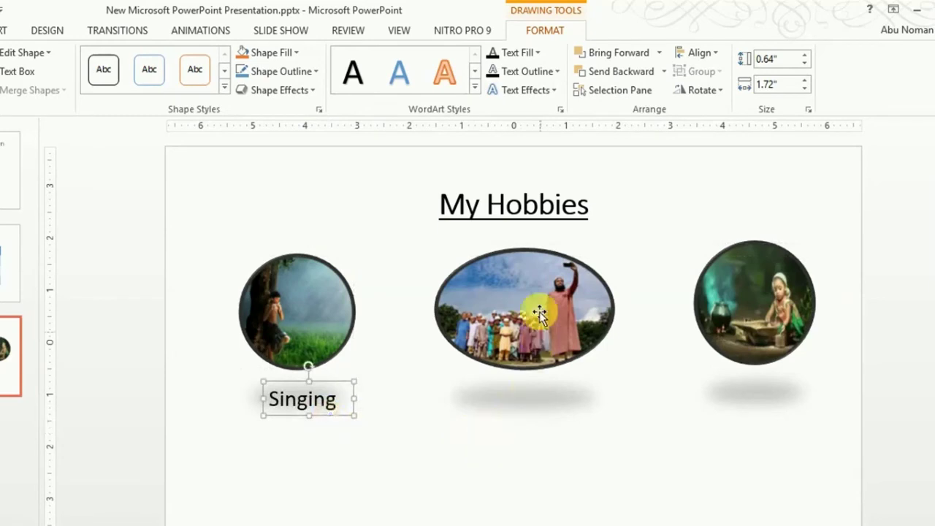
pyautogui.click(536, 299)
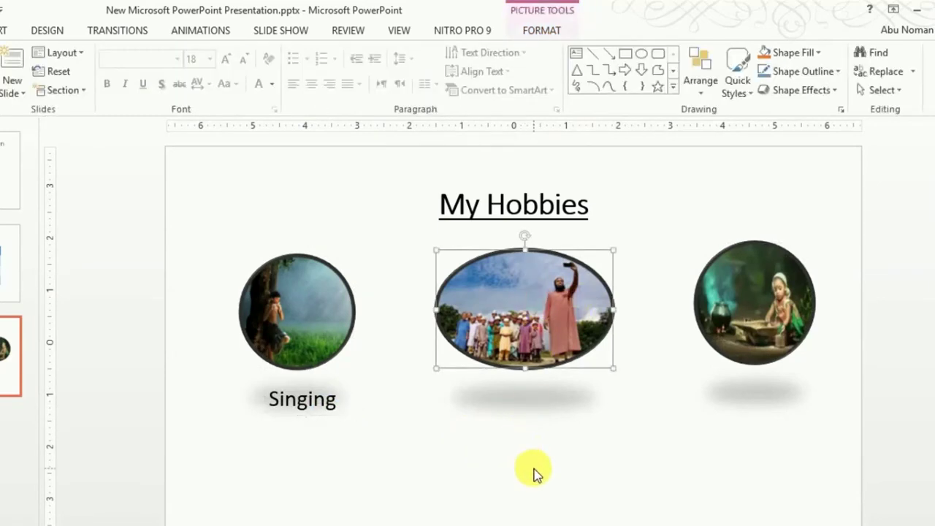
pyautogui.click(307, 417)
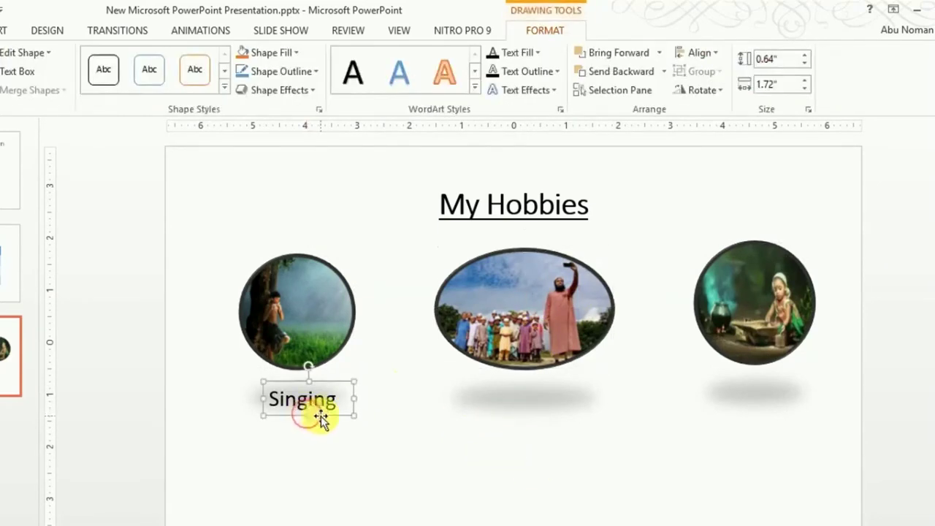
pyautogui.moveTo(322, 422); pyautogui.dragTo(313, 417)
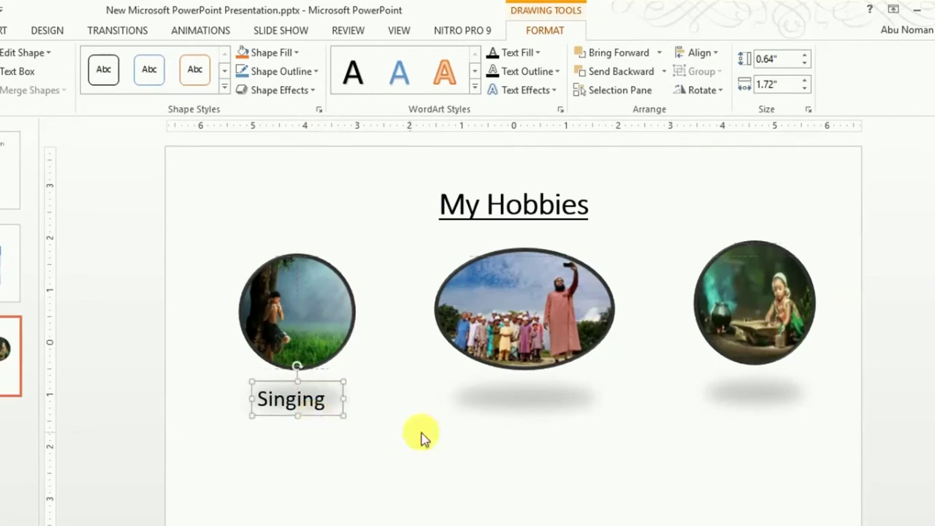
pyautogui.click(500, 344)
pyautogui.click(515, 413)
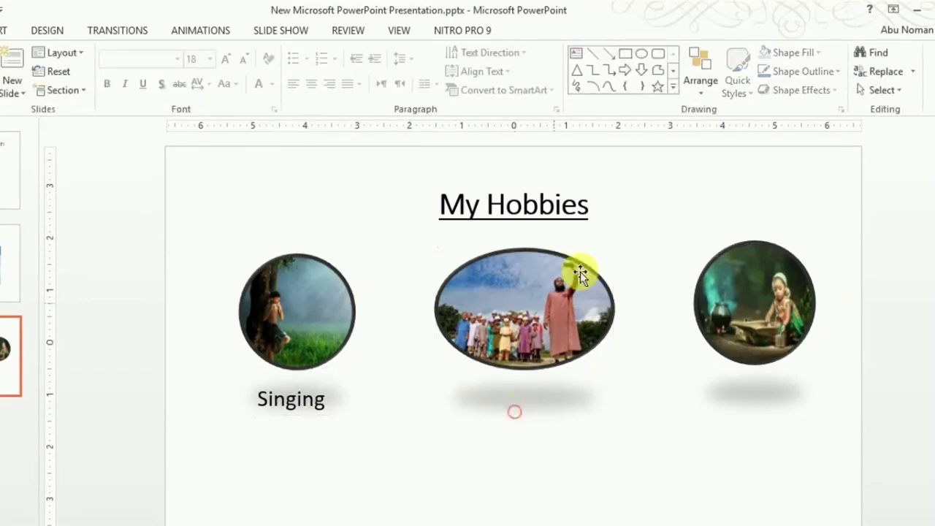
# Step: Caption the middle photo 'Selfie' at 32 pt, narrowing the box to fit the word
pyautogui.click(576, 53)
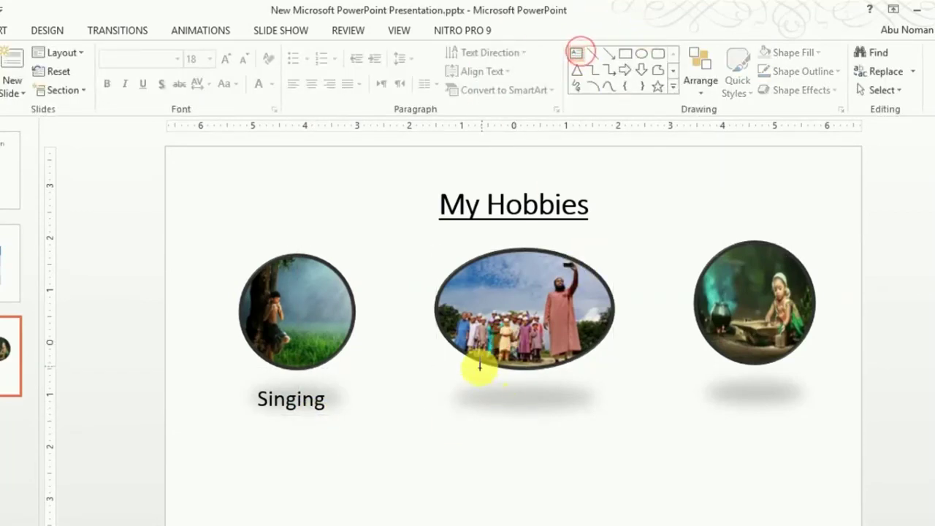
pyautogui.moveTo(457, 377); pyautogui.dragTo(613, 424)
pyautogui.write('s')
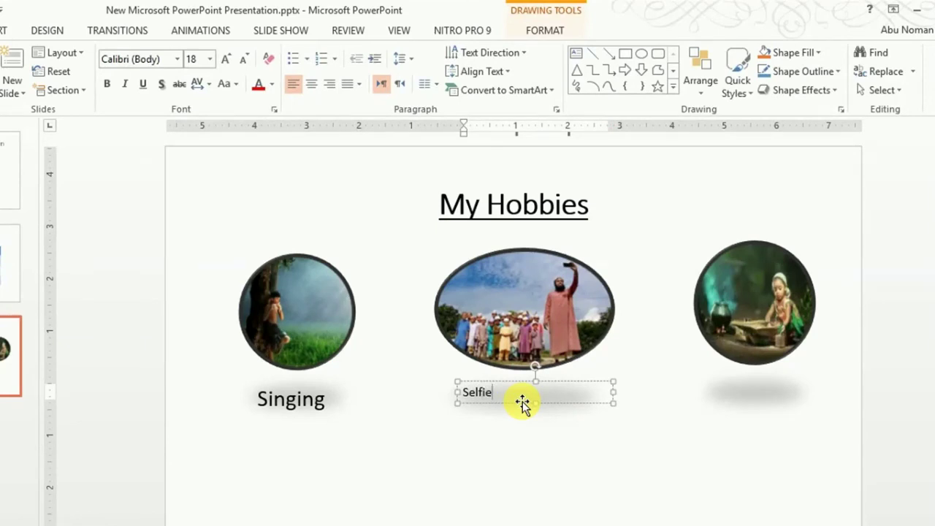
pyautogui.hotkey('ctrl', 'shift', '.')
pyautogui.hotkey('ctrl', 'shift', '.')
pyautogui.hotkey('ctrl', 'shift', '.')
pyautogui.hotkey('ctrl', 'shift', '.')
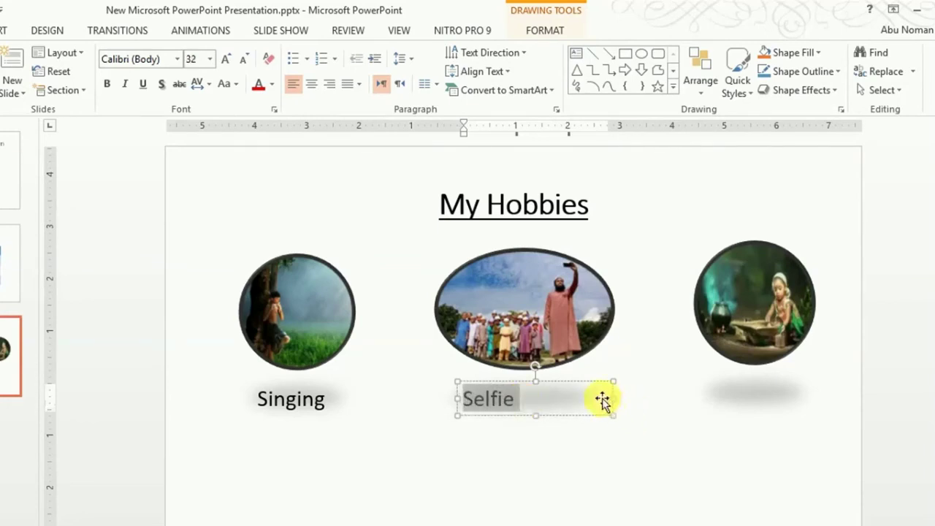
pyautogui.moveTo(614, 401); pyautogui.dragTo(550, 415)
pyautogui.click(764, 309)
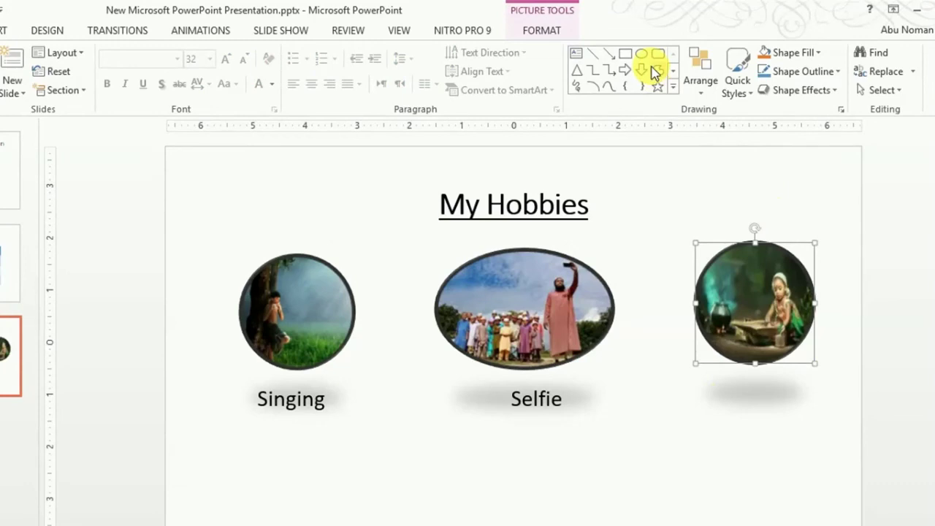
# Step: Caption the right photo 'Cooking' at 28 pt, with the box narrowed to fit the word
pyautogui.click(576, 54)
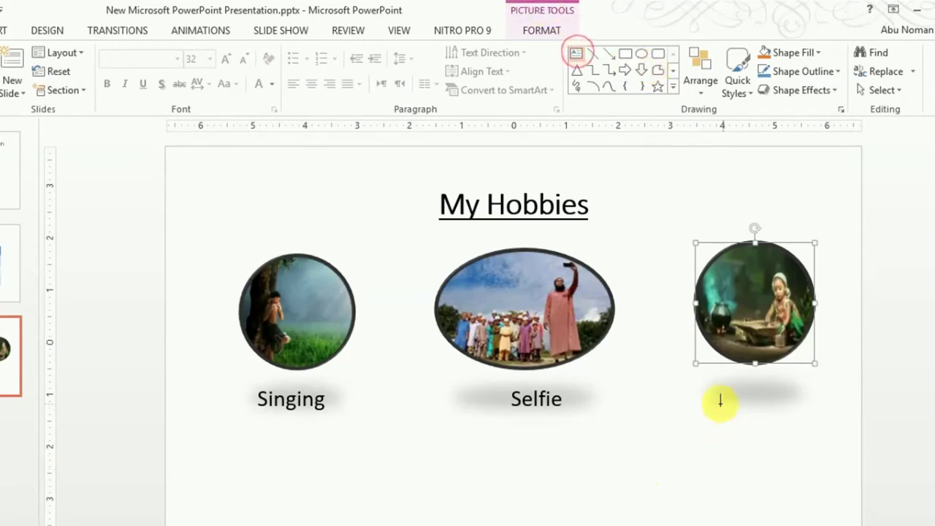
pyautogui.moveTo(688, 387); pyautogui.dragTo(854, 433)
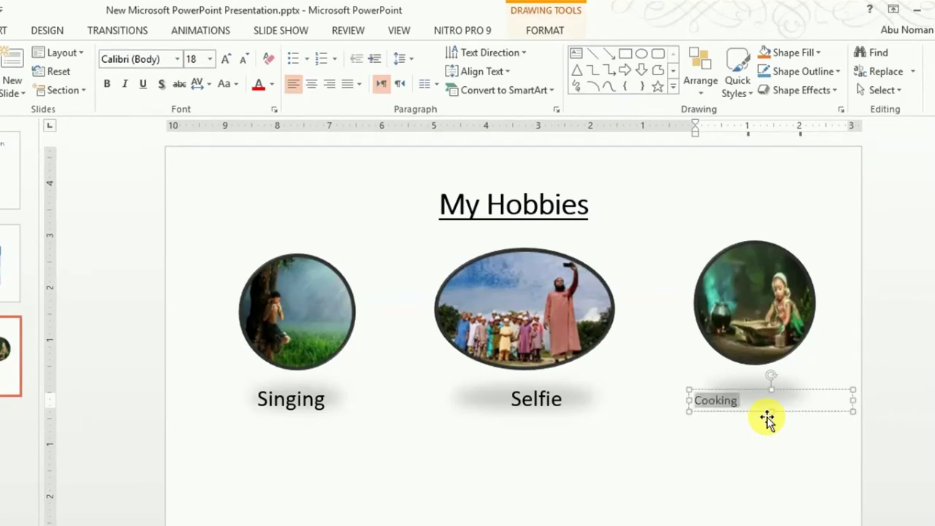
pyautogui.hotkey('ctrl', 'shift', '.')
pyautogui.hotkey('ctrl', 'shift', '.')
pyautogui.hotkey('ctrl', 'shift', '.')
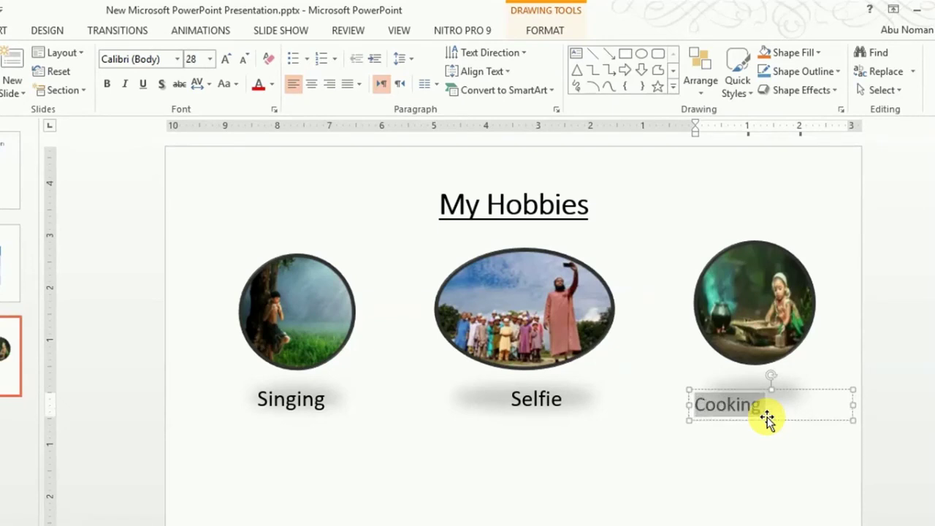
pyautogui.moveTo(852, 406); pyautogui.dragTo(791, 417)
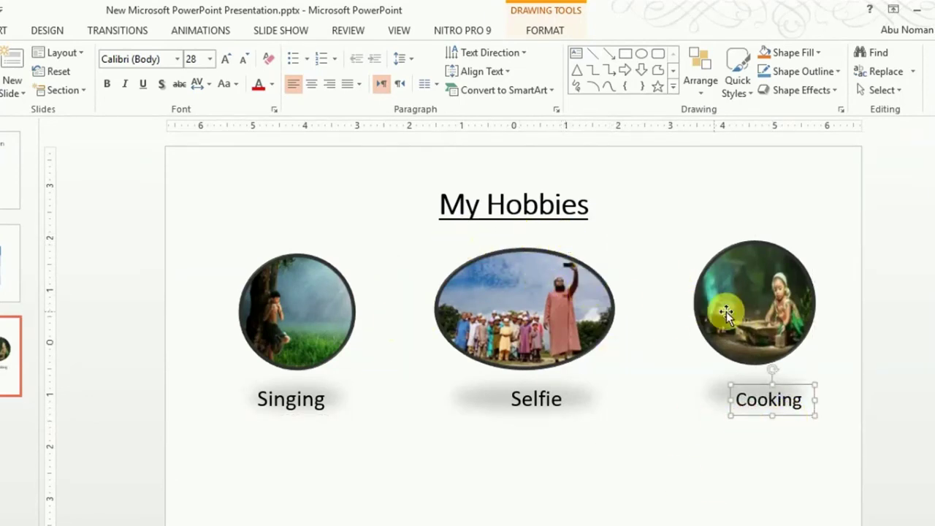
pyautogui.click(102, 471)
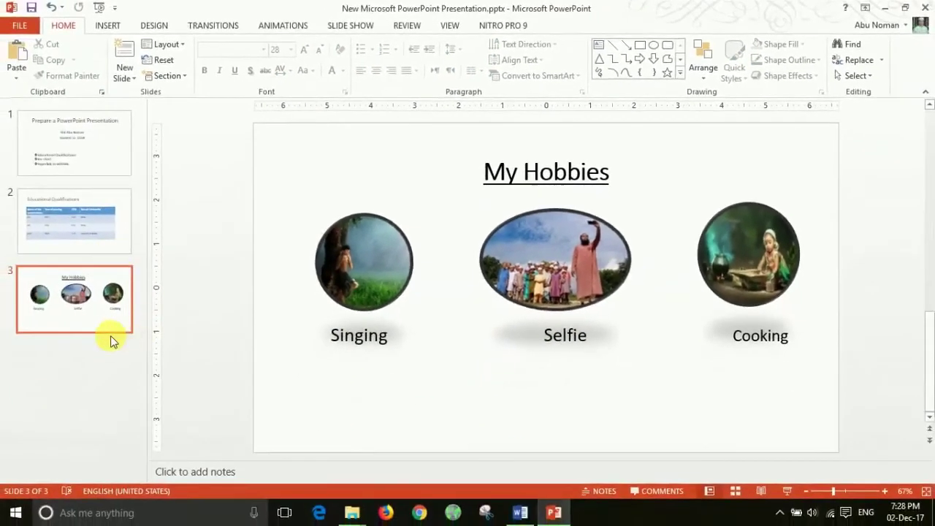
pyautogui.click(96, 327)
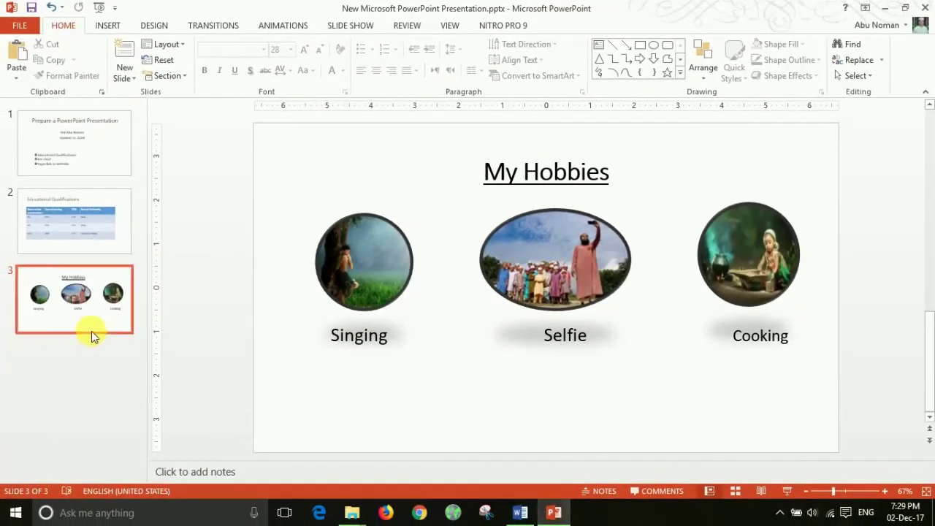
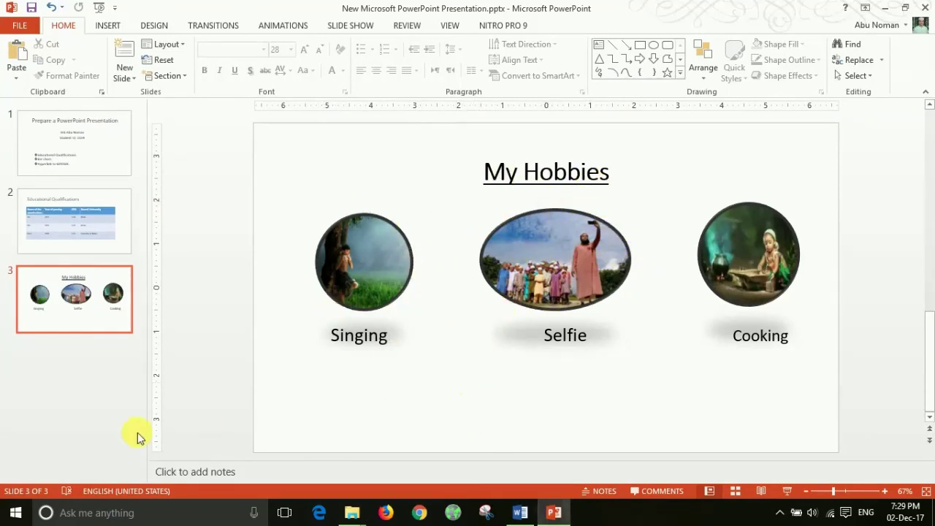
# Step: Check the topic in the Word outline, then insert a Comparison-layout slide after slide 3
pyautogui.click(519, 513)
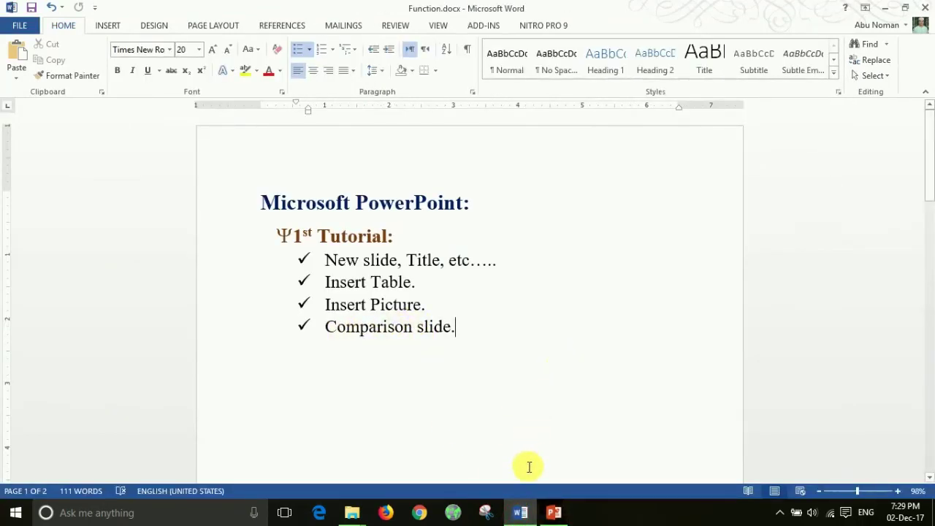
pyautogui.click(553, 514)
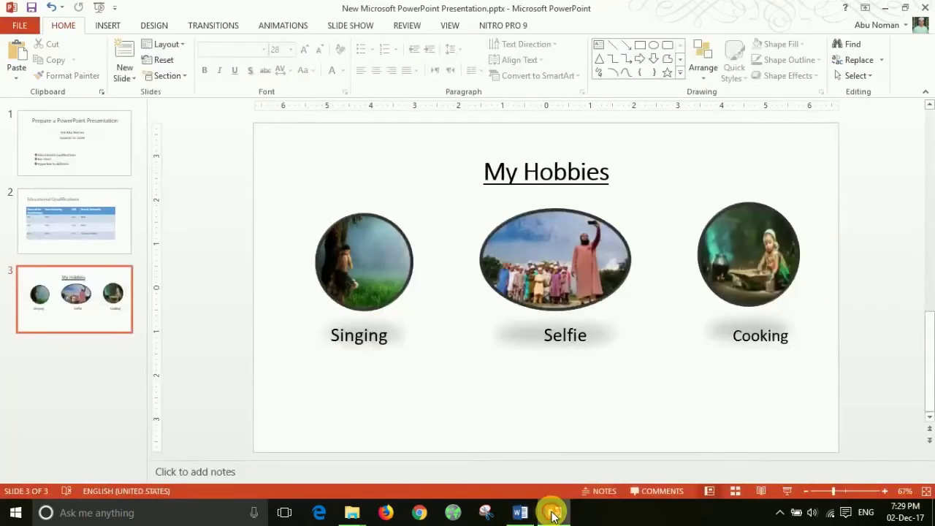
pyautogui.click(78, 345)
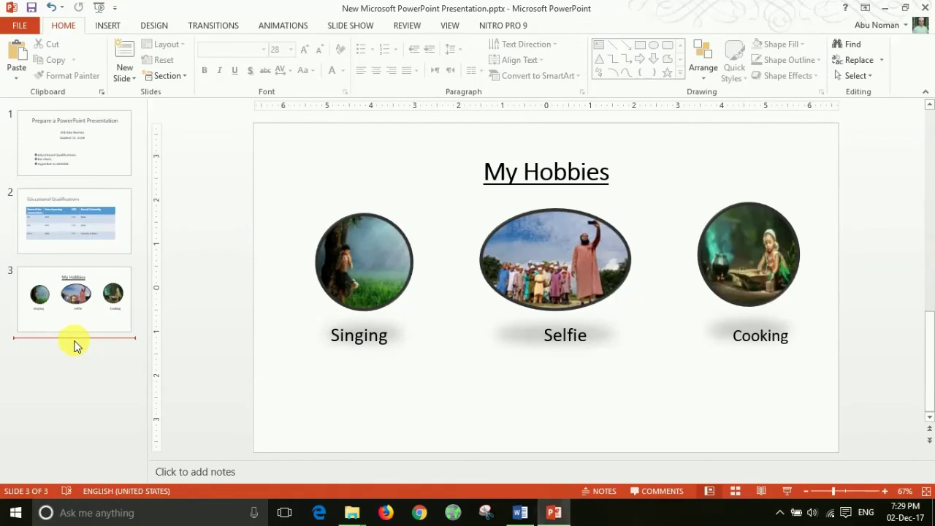
pyautogui.click(132, 79)
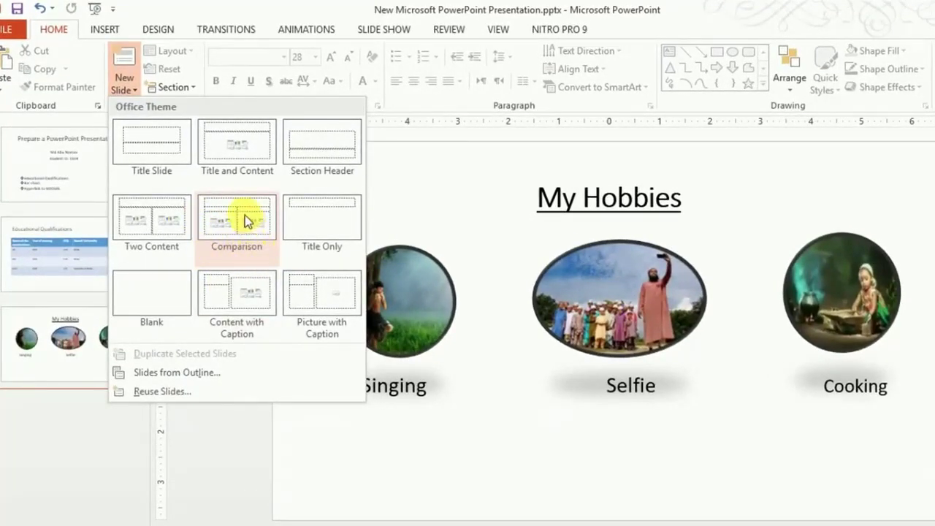
pyautogui.click(241, 223)
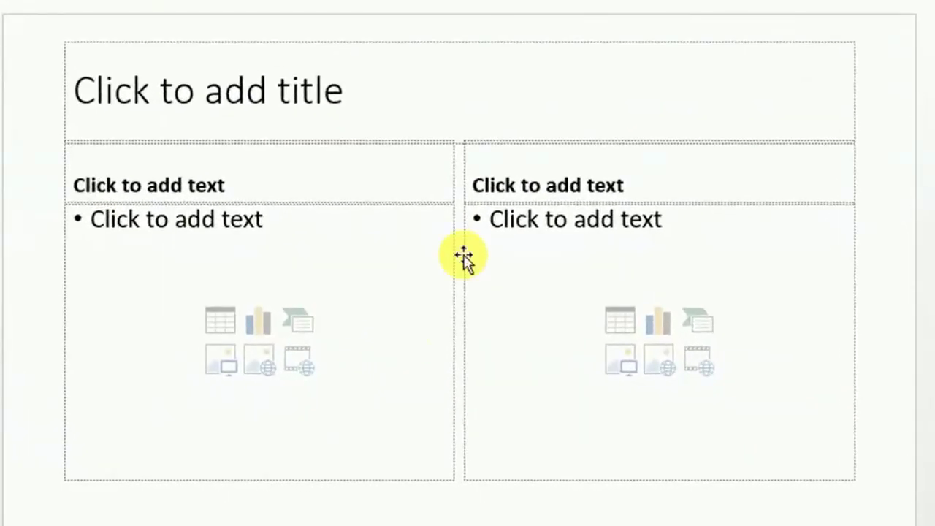
# Step: Enter 'Comparison between Argentina and Brazil' in the new slide's title placeholder, fixing typos along the way
pyautogui.click(336, 111)
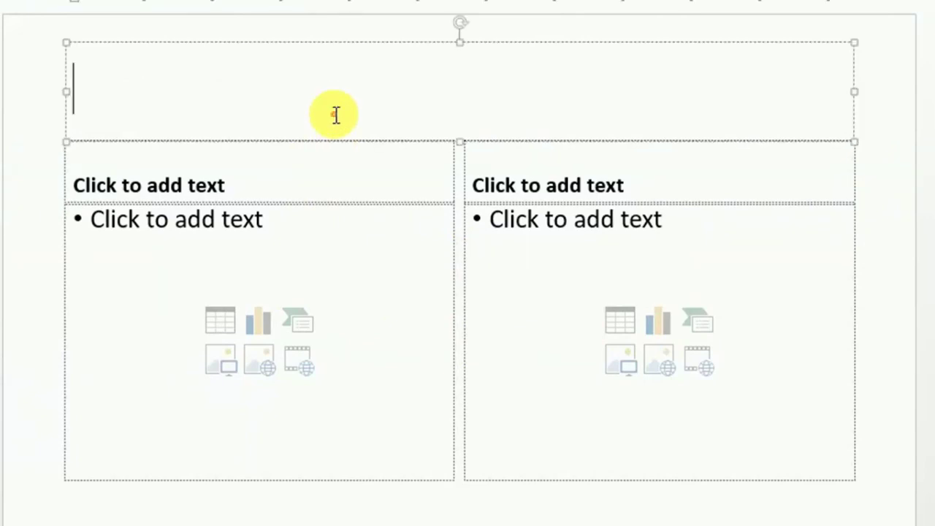
pyautogui.click(300, 100)
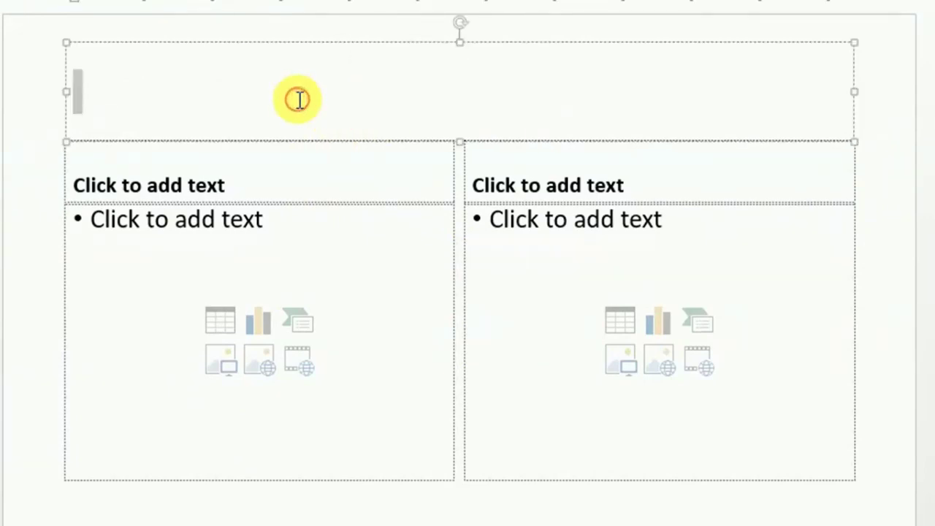
pyautogui.click(164, 86)
pyautogui.write('Co')
pyautogui.write('mm')
pyautogui.press('BackSpace')
pyautogui.write('pari')
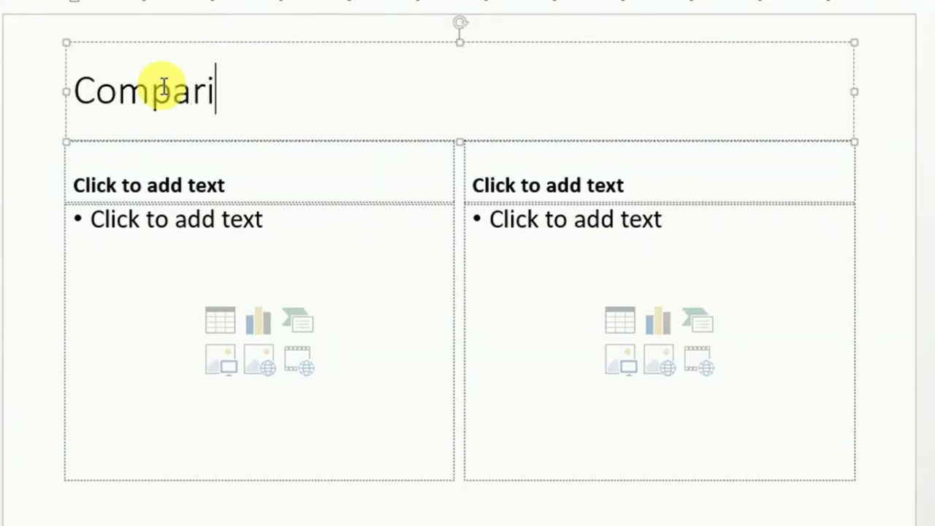
pyautogui.write('son b')
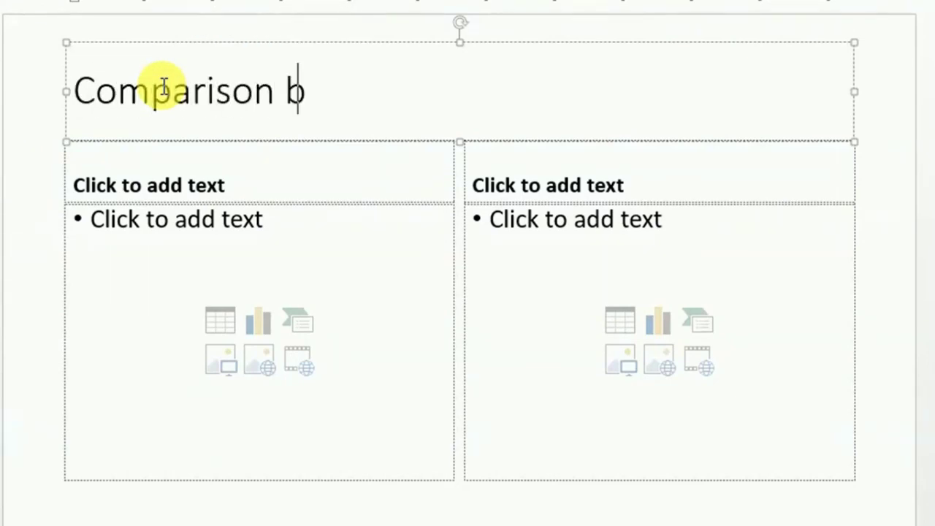
pyautogui.write('etwen')
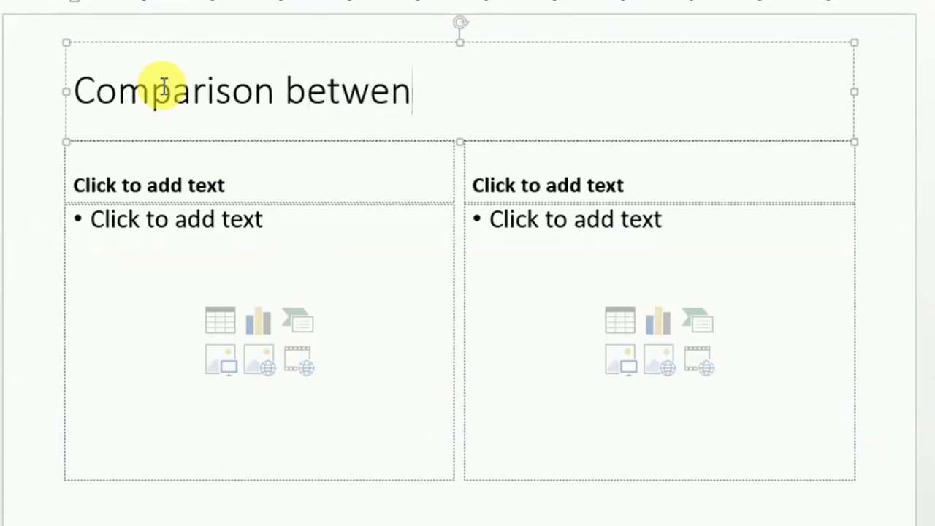
pyautogui.press('BackSpace')
pyautogui.write('en')
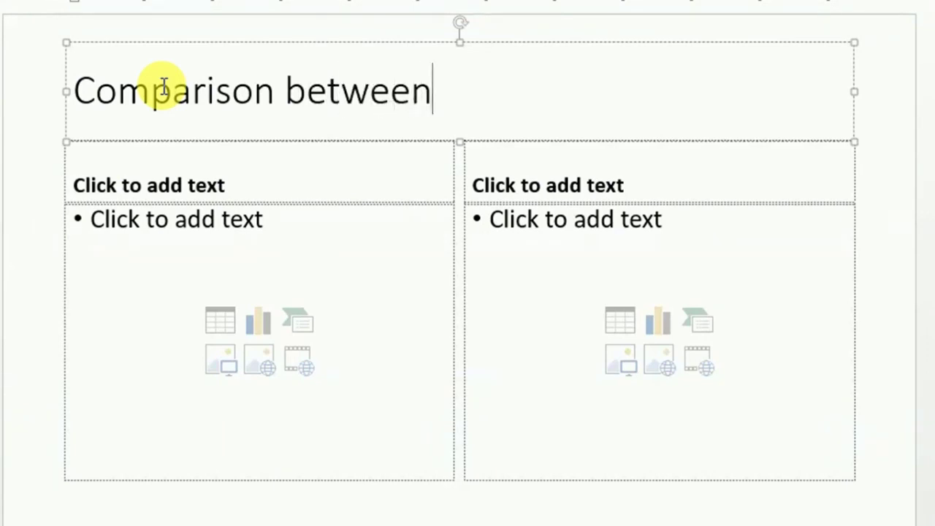
pyautogui.write(' Argentina a')
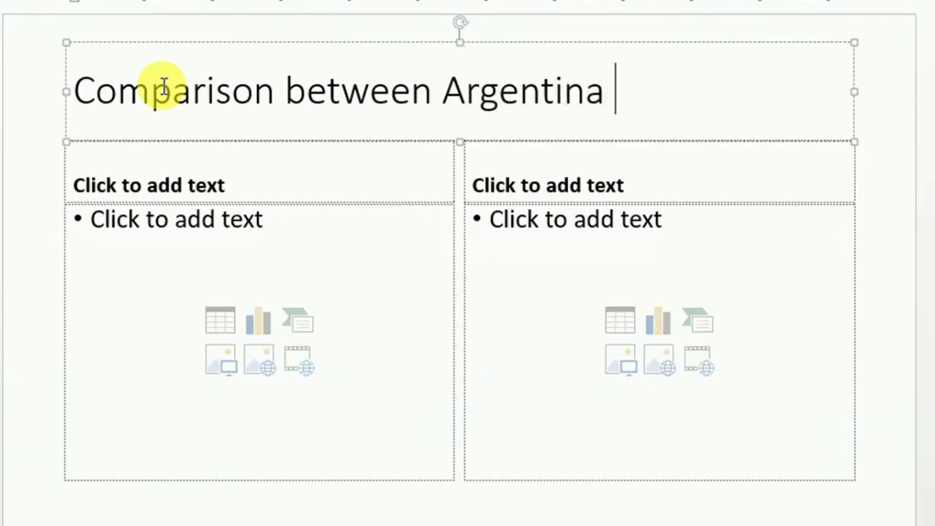
pyautogui.write('nd Bra')
pyautogui.press('BackSpace')
pyautogui.write('razil')
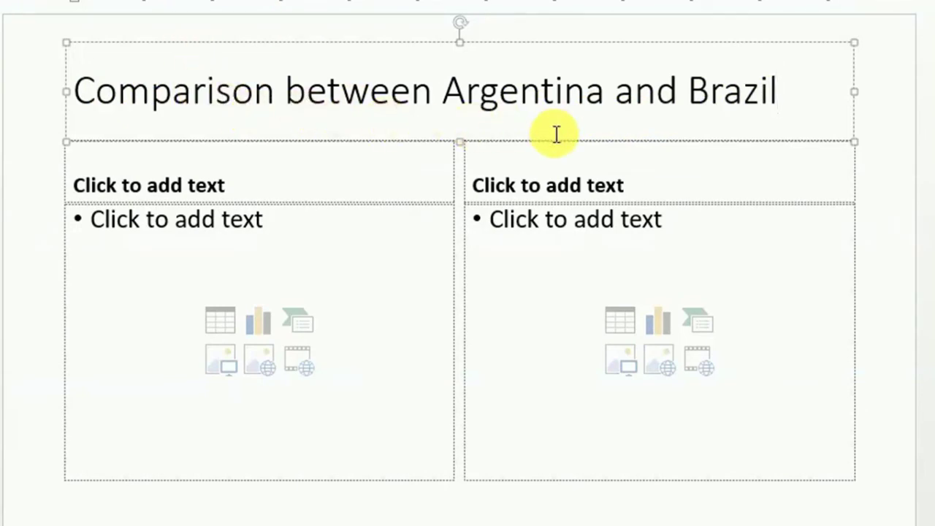
pyautogui.click(256, 175)
# Step: Type the column headings 'Argentina' on the left and 'Brazil' on the right
pyautogui.write('A')
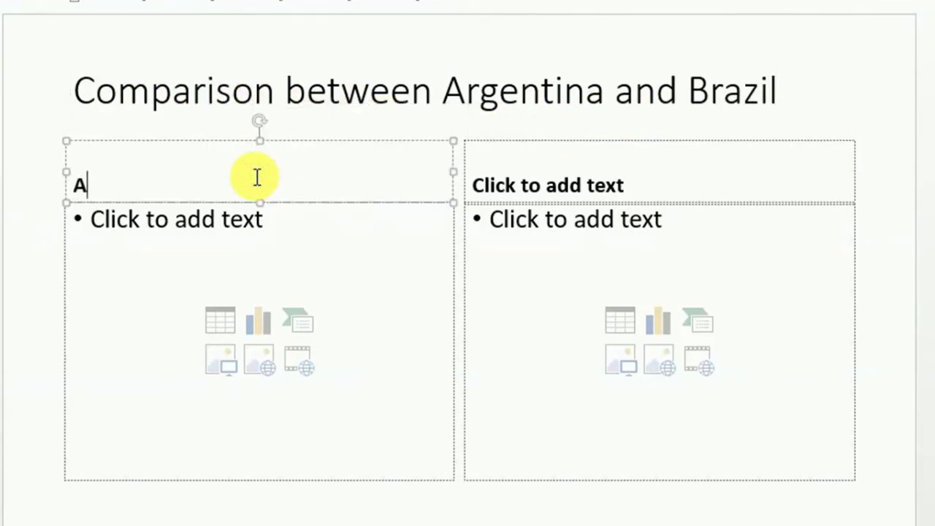
pyautogui.write('rgentina')
pyautogui.click(543, 182)
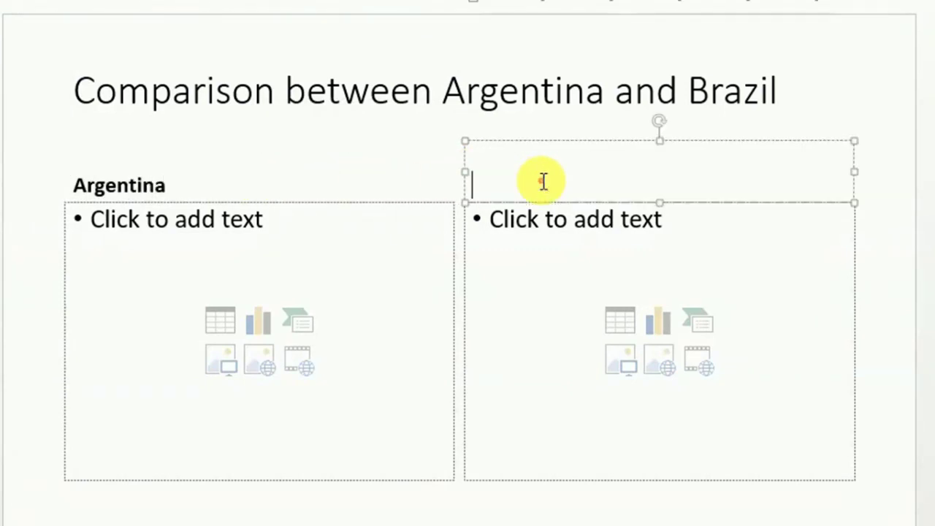
pyautogui.write('Ba')
pyautogui.press('Left')
pyautogui.write('ra')
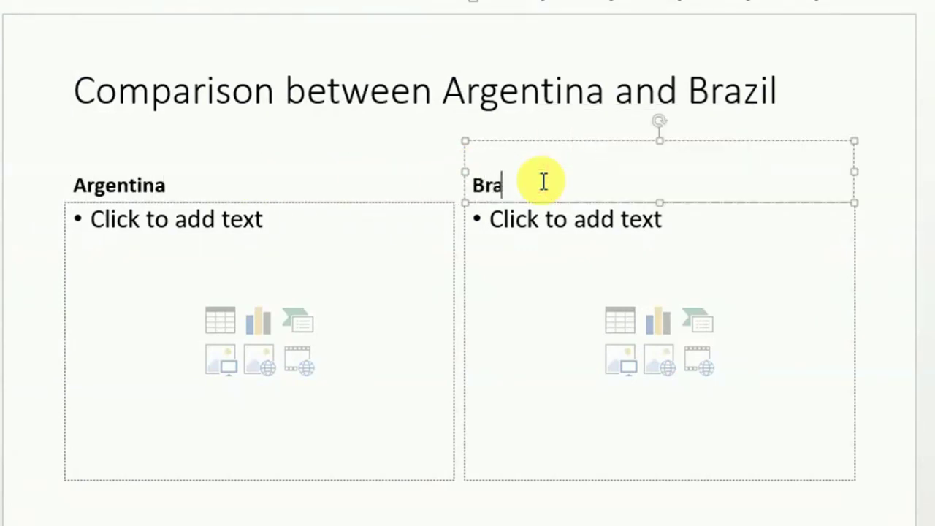
pyautogui.write('zil')
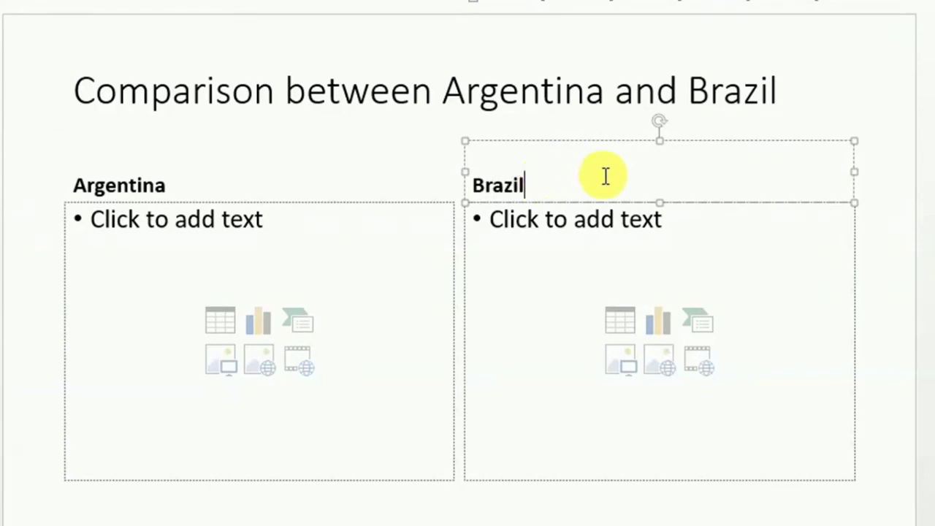
# Step: Center the Brazil and Argentina headings above their columns
pyautogui.moveTo(545, 182); pyautogui.dragTo(466, 183)
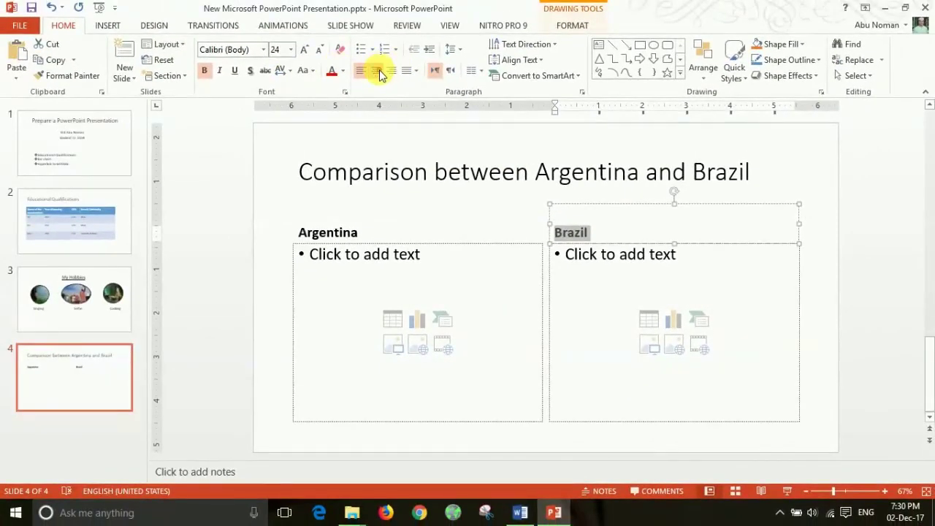
pyautogui.click(378, 72)
pyautogui.moveTo(363, 235); pyautogui.dragTo(295, 233)
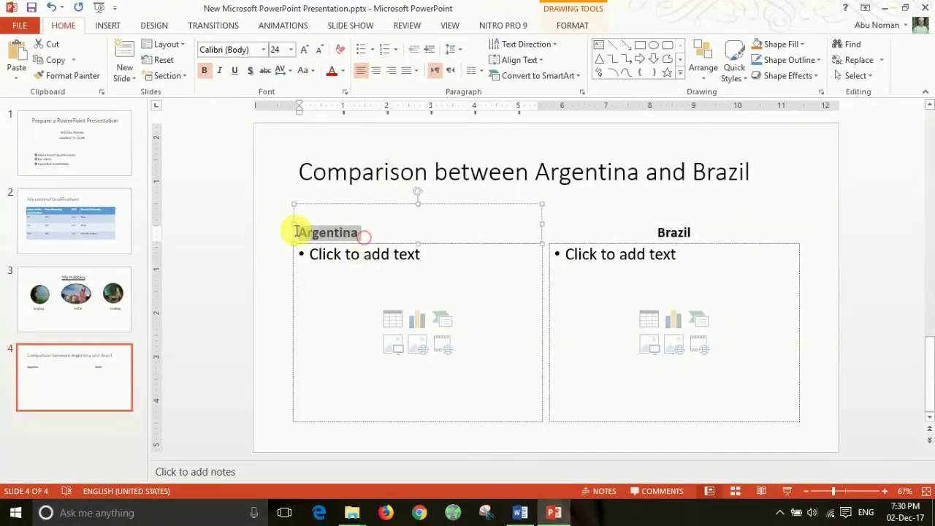
pyautogui.click(377, 70)
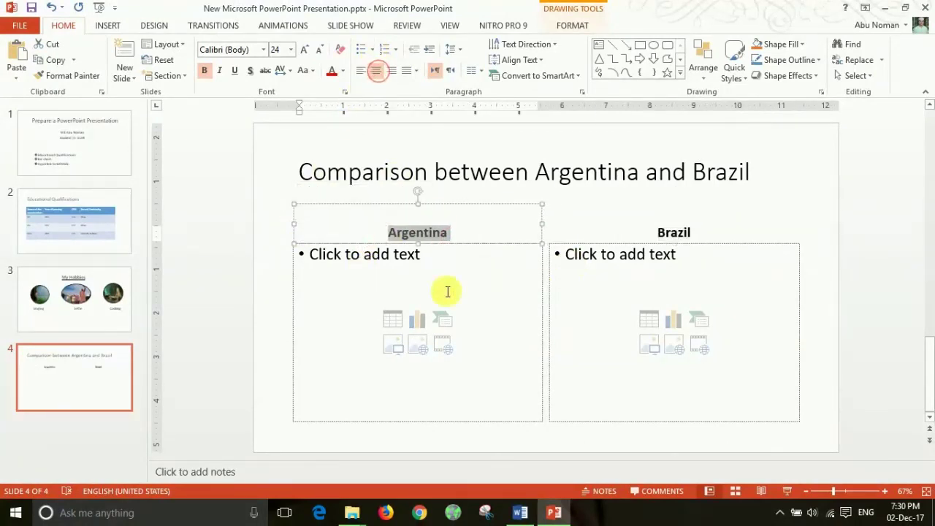
pyautogui.click(332, 269)
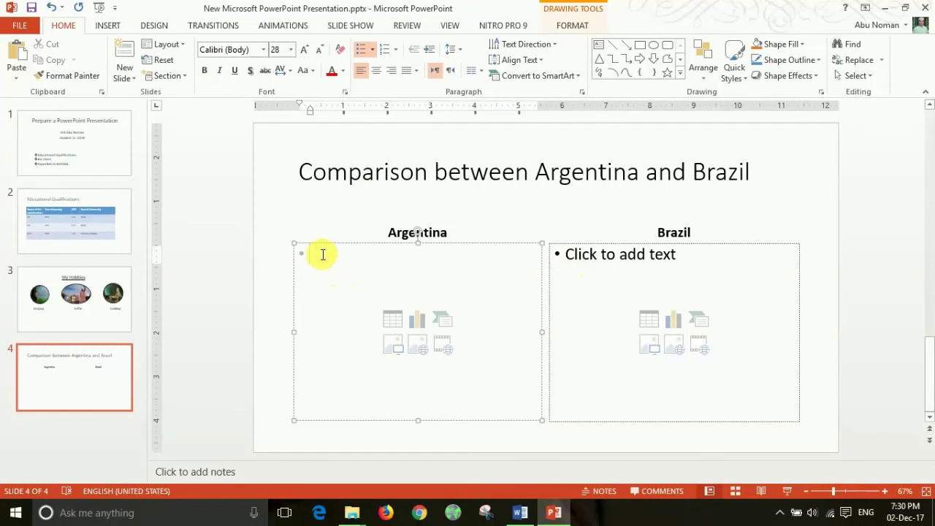
# Step: Add the first bullets: 'Hard Worker.' under Argentina and 'Industrious.' under Brazil
pyautogui.doubleClick(322, 257)
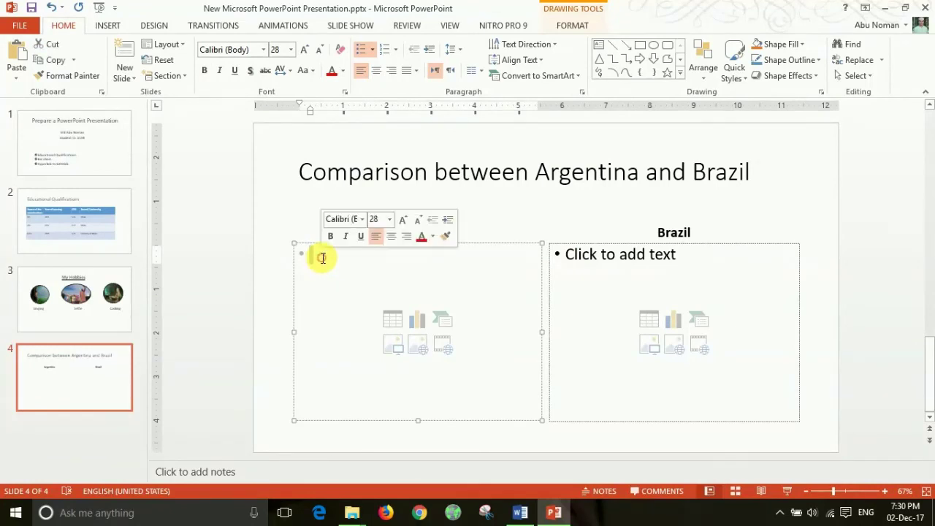
pyautogui.write('H')
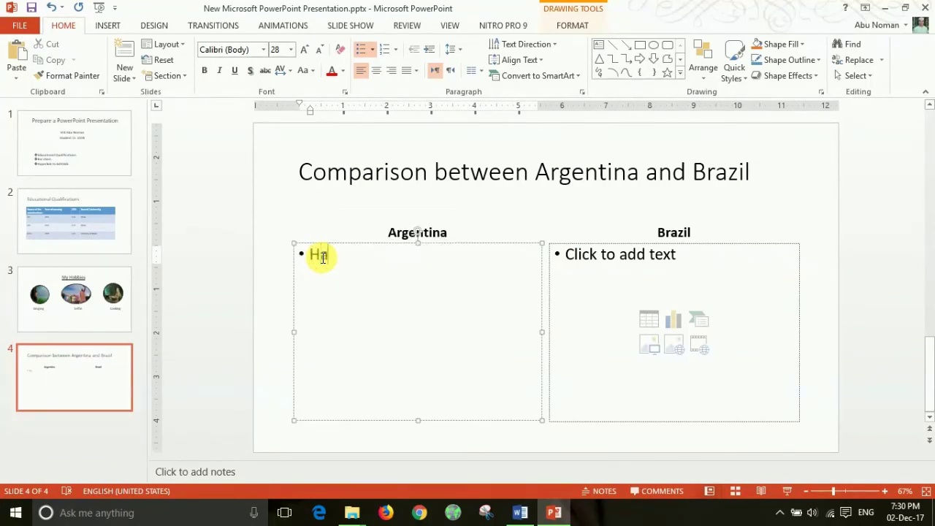
pyautogui.write('ard Word')
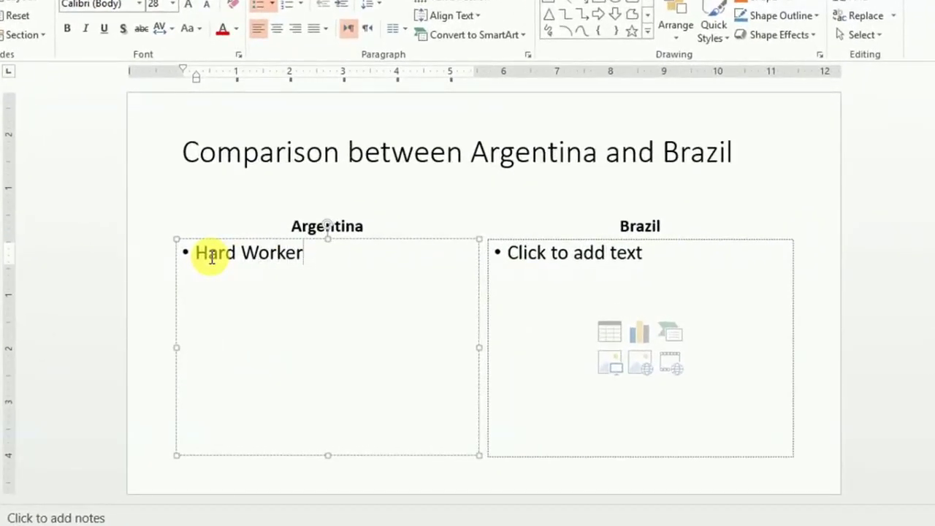
pyautogui.click(558, 268)
pyautogui.write('i')
pyautogui.press('BackSpace')
pyautogui.write('Industrious.')
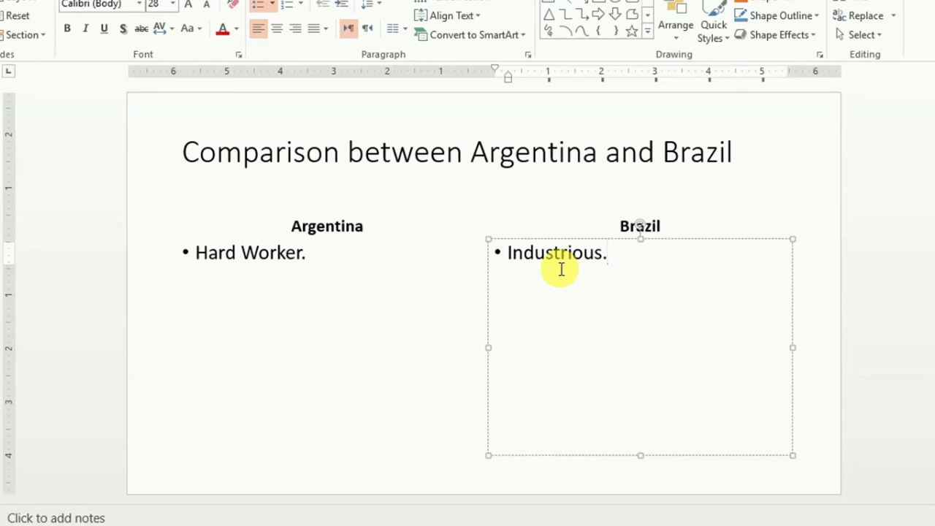
# Step: Add second bullets 'They have messi.' under Argentina and 'They have neymar' under Brazil
pyautogui.click(313, 259)
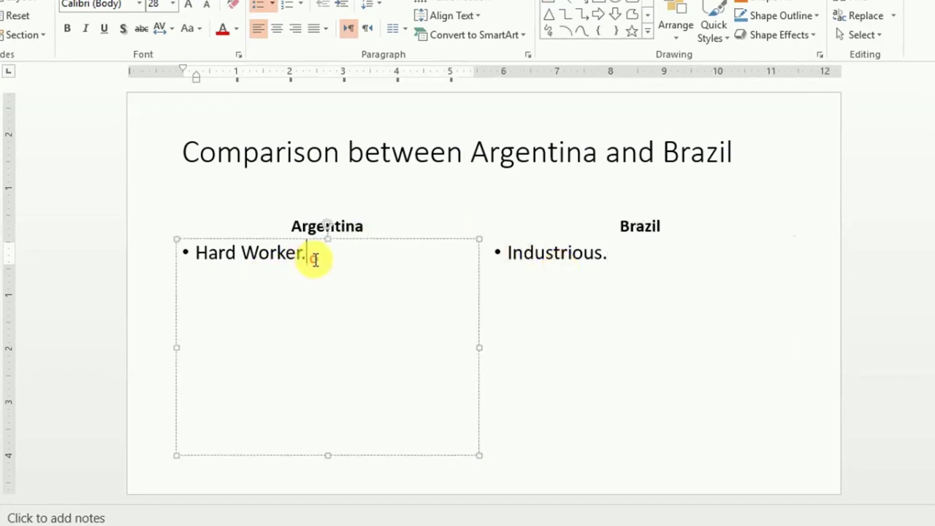
pyautogui.press('Return')
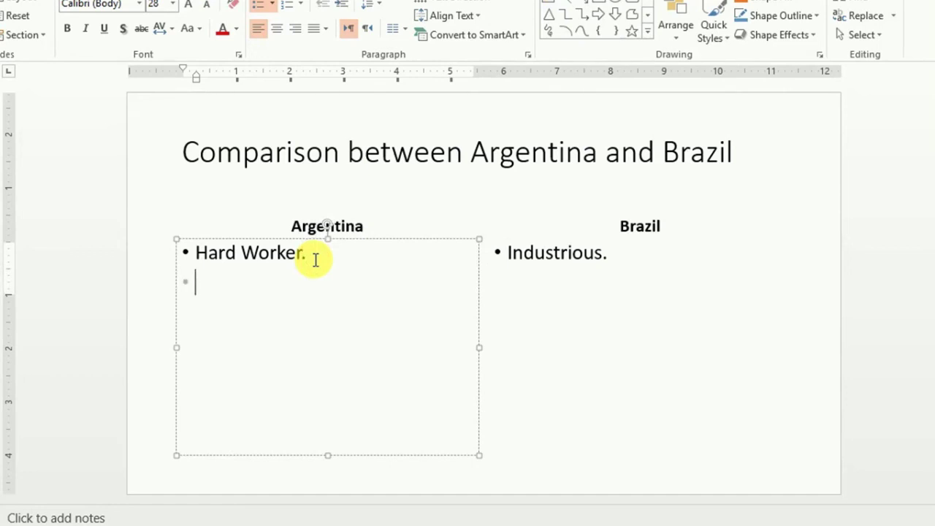
pyautogui.write('ht')
pyautogui.write('he')
pyautogui.write('y have messi.')
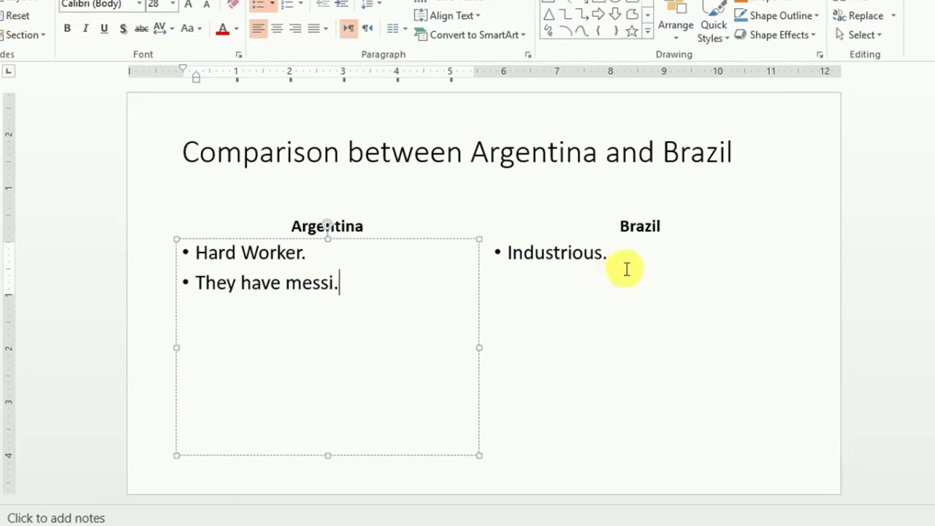
pyautogui.click(625, 266)
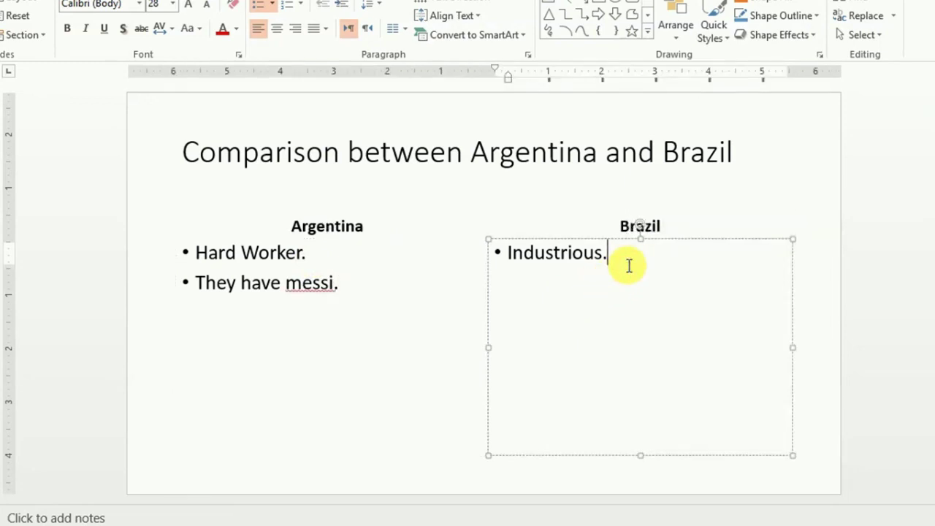
pyautogui.press('Return')
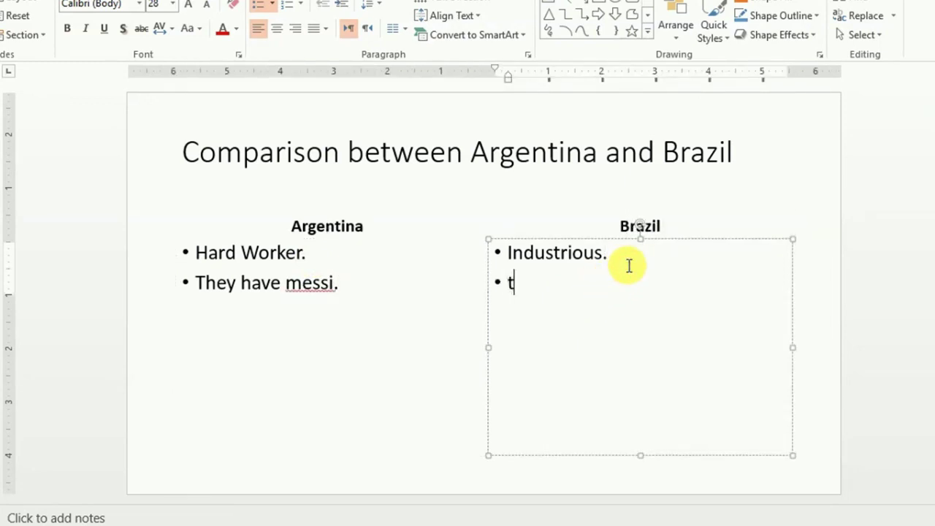
pyautogui.write('they h')
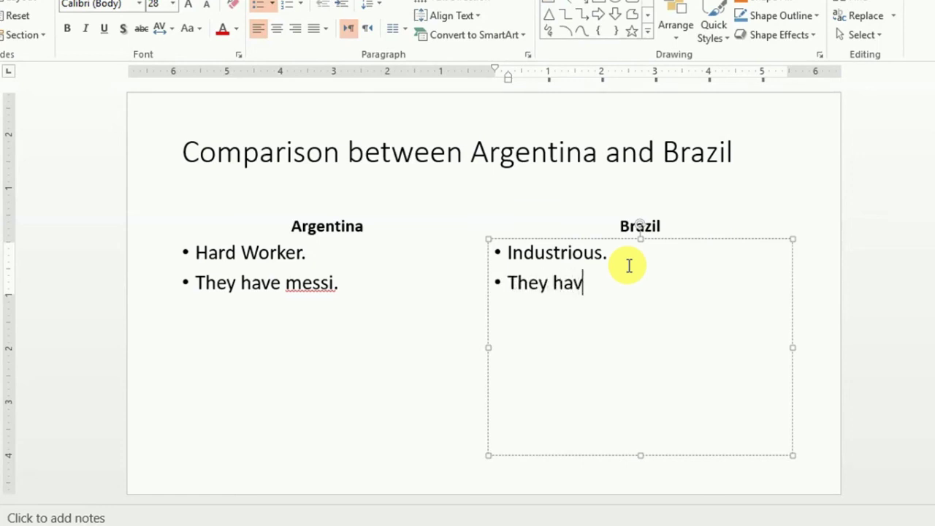
pyautogui.write('ave ney marmar')
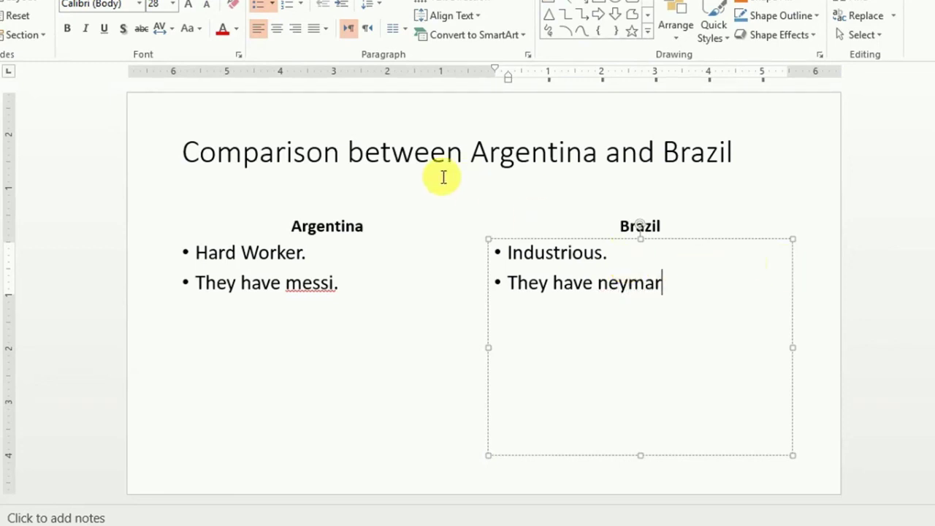
pyautogui.click(357, 318)
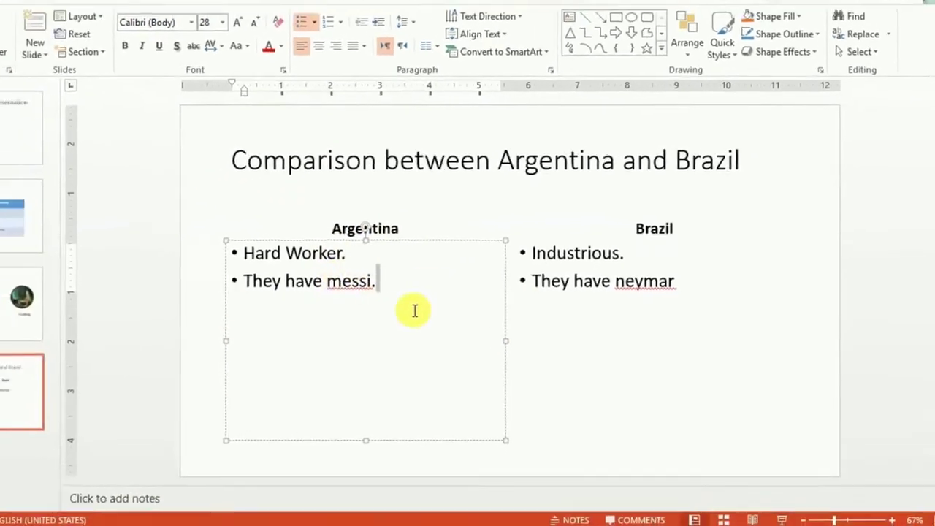
pyautogui.click(345, 160)
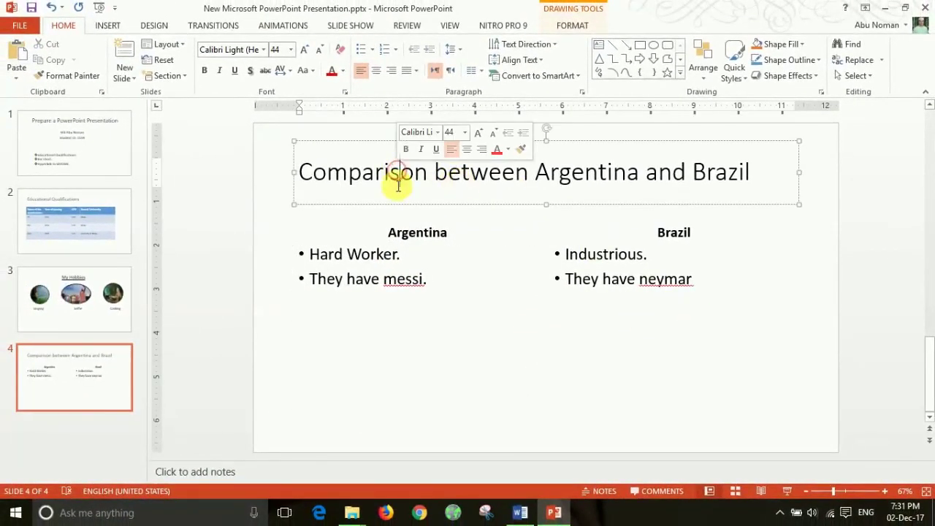
pyautogui.click(424, 232)
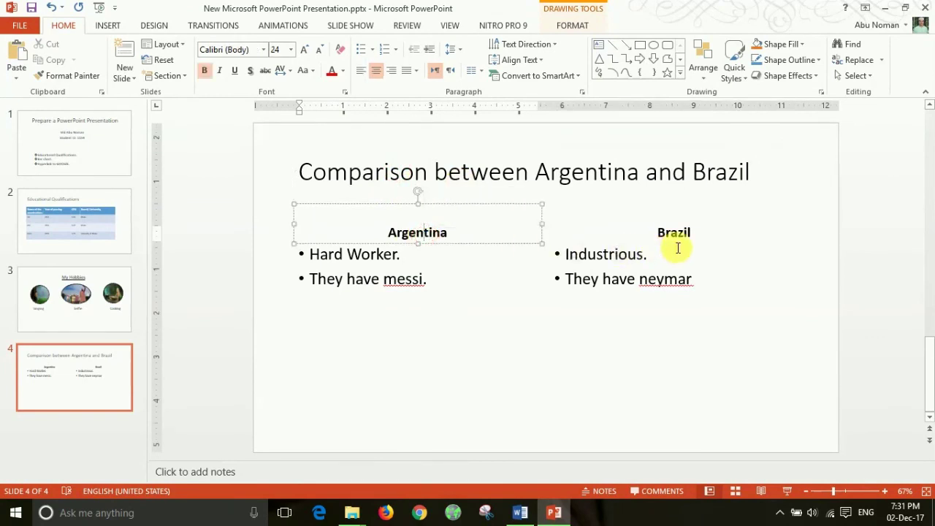
pyautogui.click(719, 235)
pyautogui.click(393, 283)
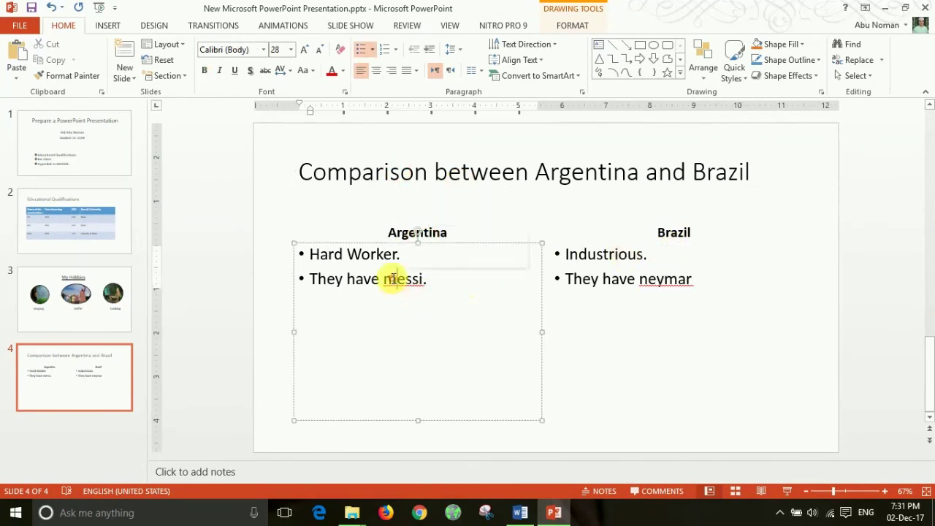
pyautogui.click(660, 291)
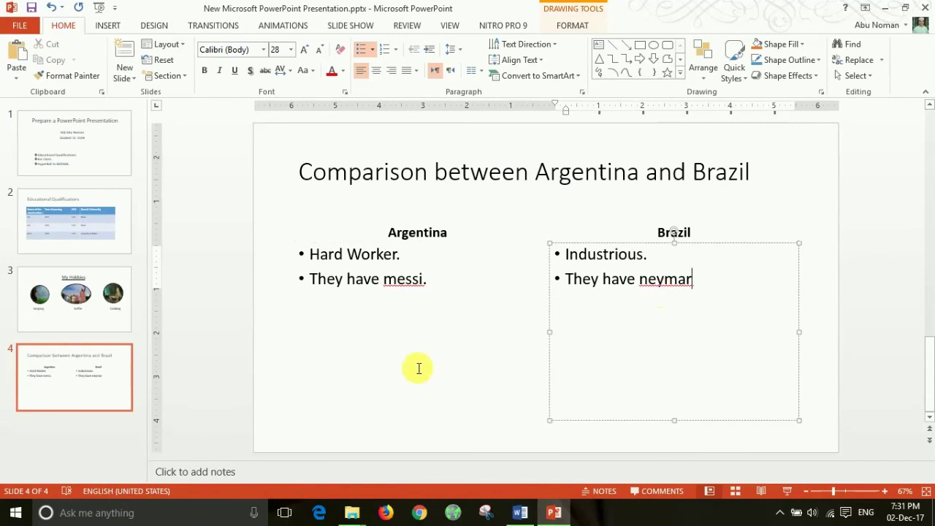